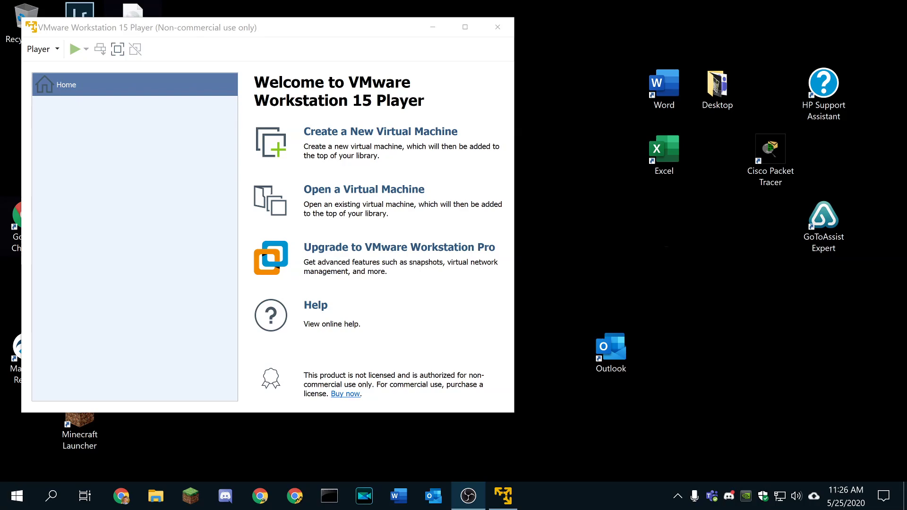
Step: Arrange the VMware Player window on the host desktop and bring it into focus
right_click(604, 239)
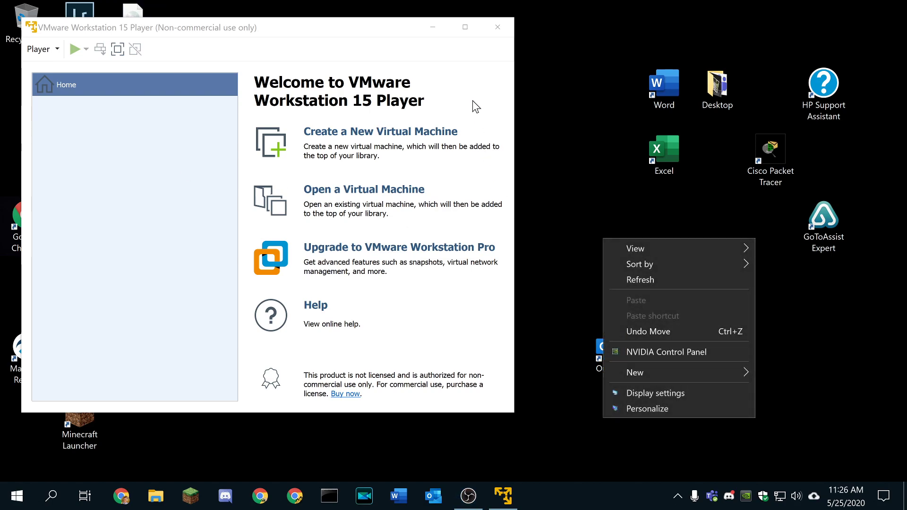
click(474, 102)
drag(305, 25, 334, 32)
click(321, 1)
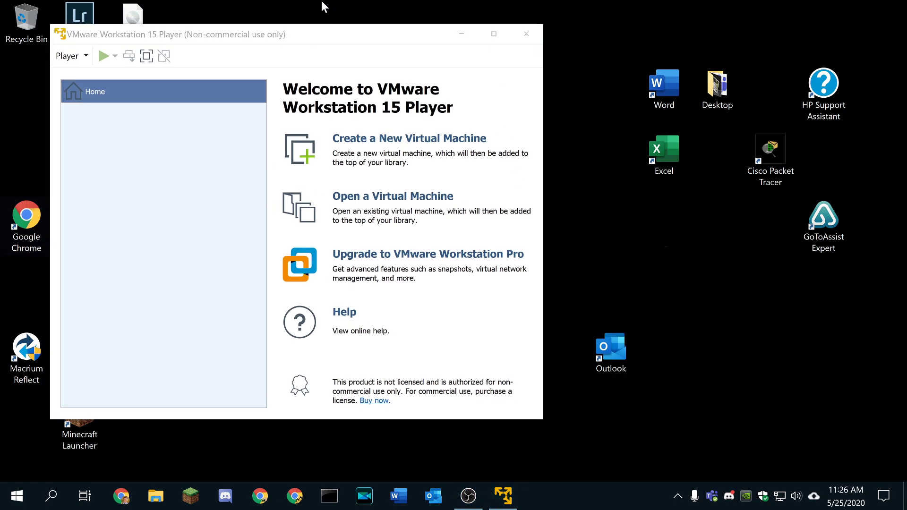
click(263, 53)
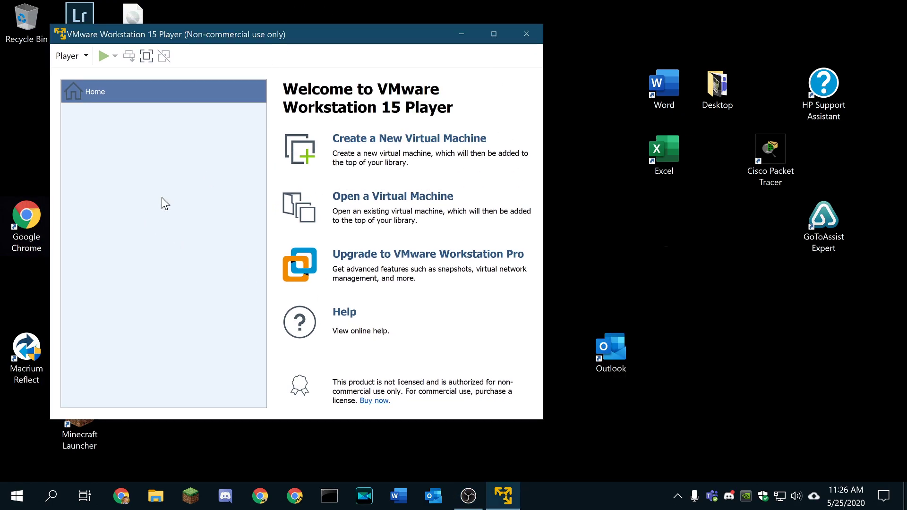
right_click(693, 275)
click(621, 254)
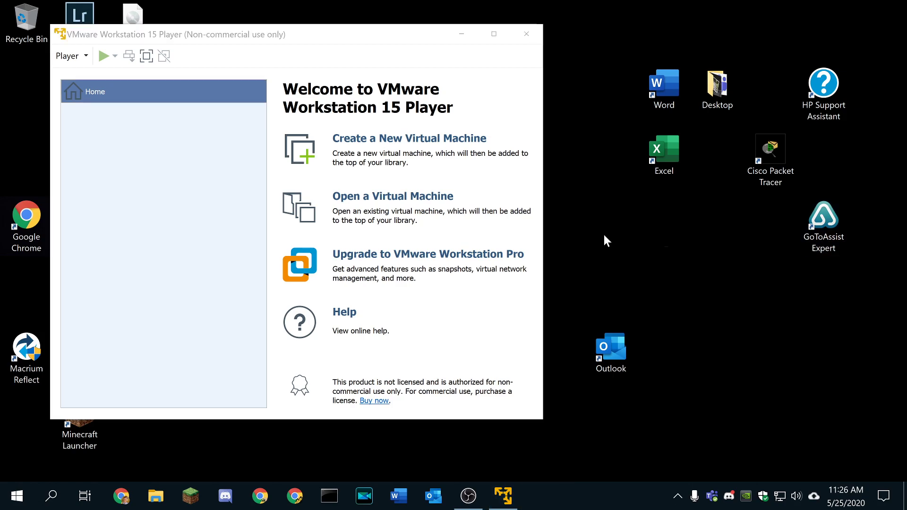
right_click(512, 35)
click(184, 41)
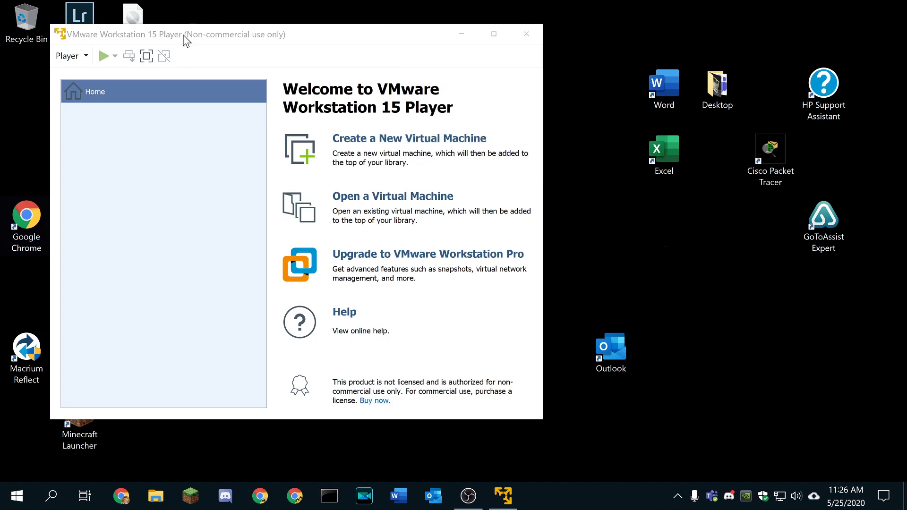
click(222, 32)
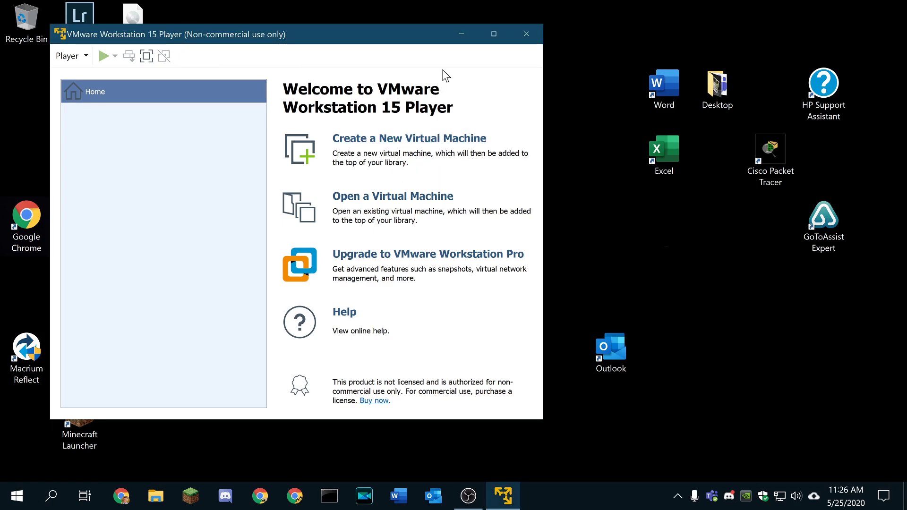
click(423, 21)
click(378, 40)
right_click(301, 40)
mouse_move(307, 34)
mouse_down()
mouse_move(343, 14)
mouse_move(315, 14)
mouse_move(324, 39)
mouse_up()
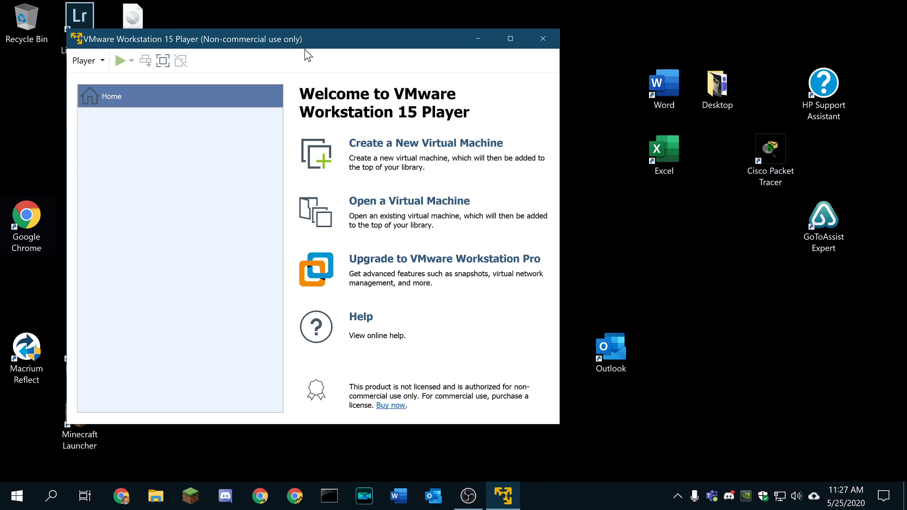
click(378, 9)
click(297, 38)
click(781, 280)
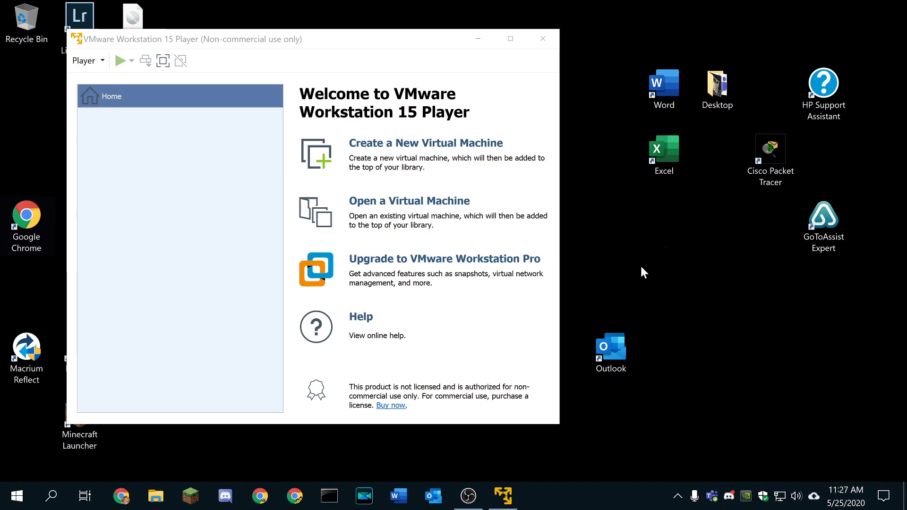
drag(293, 42, 302, 44)
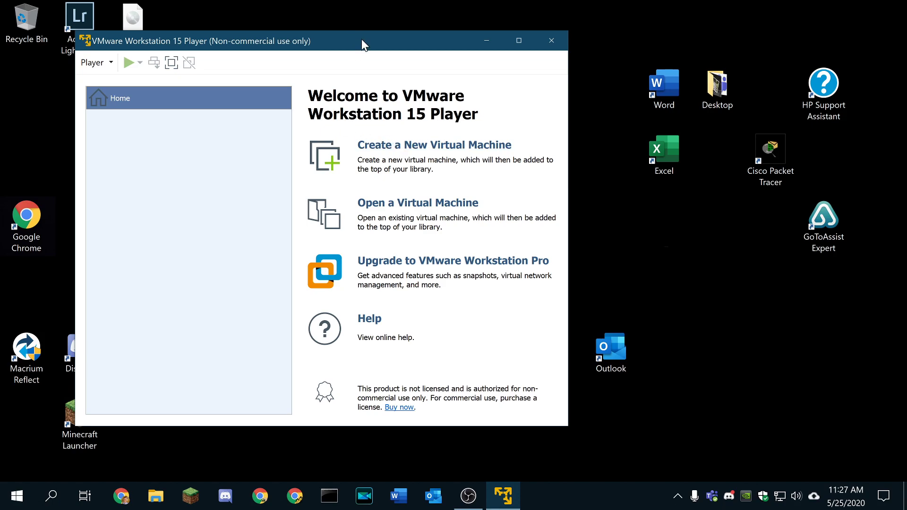
drag(364, 40, 368, 40)
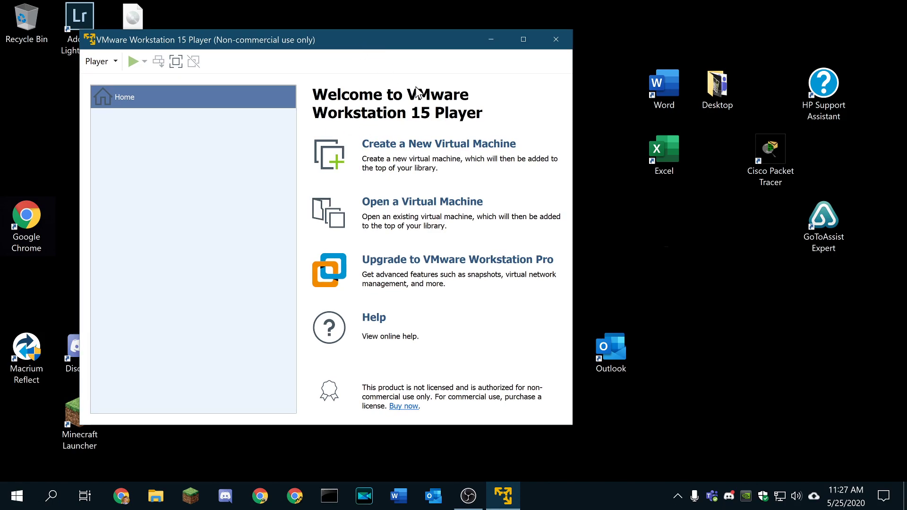
Step: Start a new virtual machine using the Windows Server 2016 ISO as the installer image
click(410, 150)
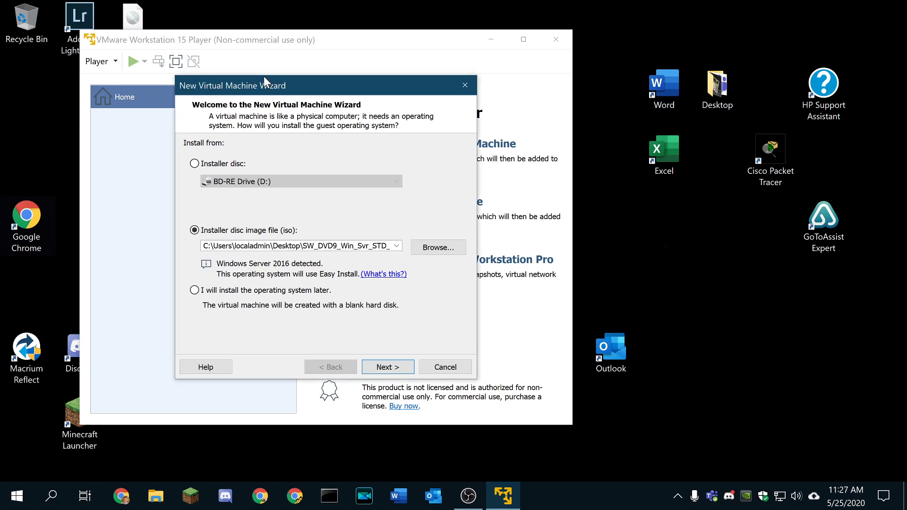
drag(264, 75, 421, 60)
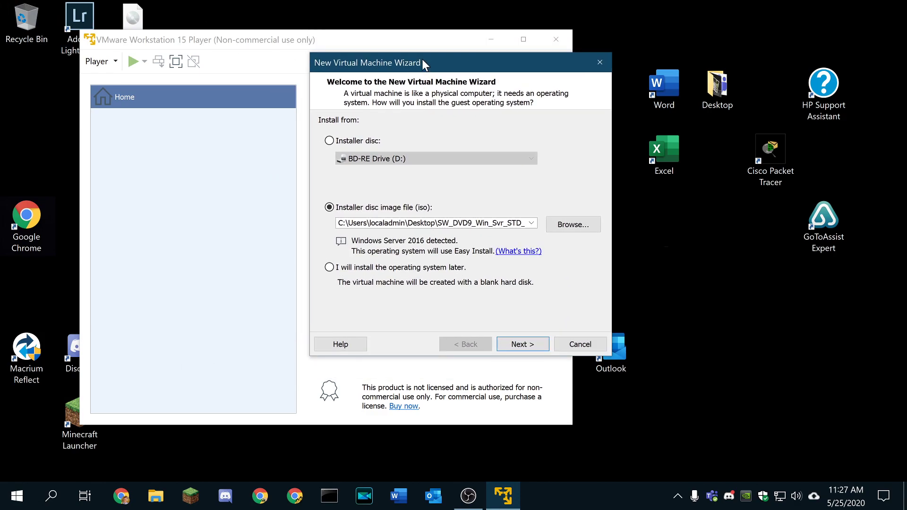
click(582, 227)
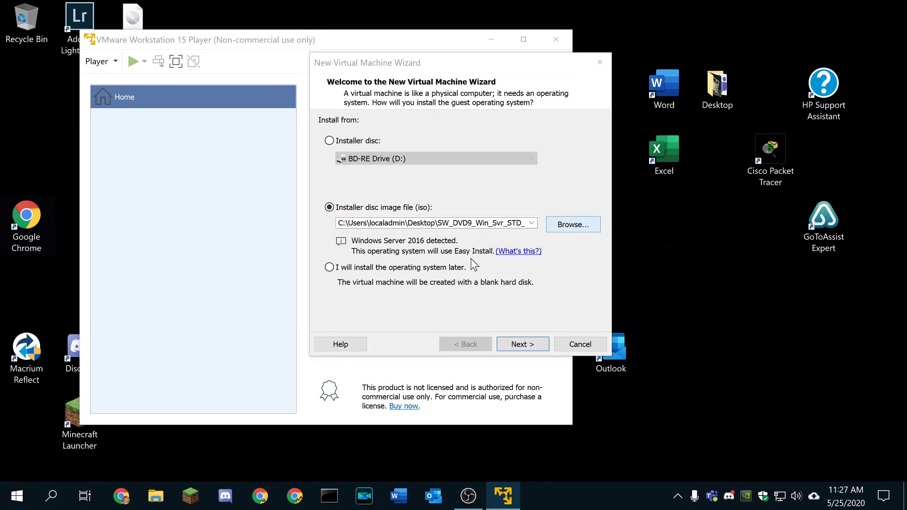
click(569, 204)
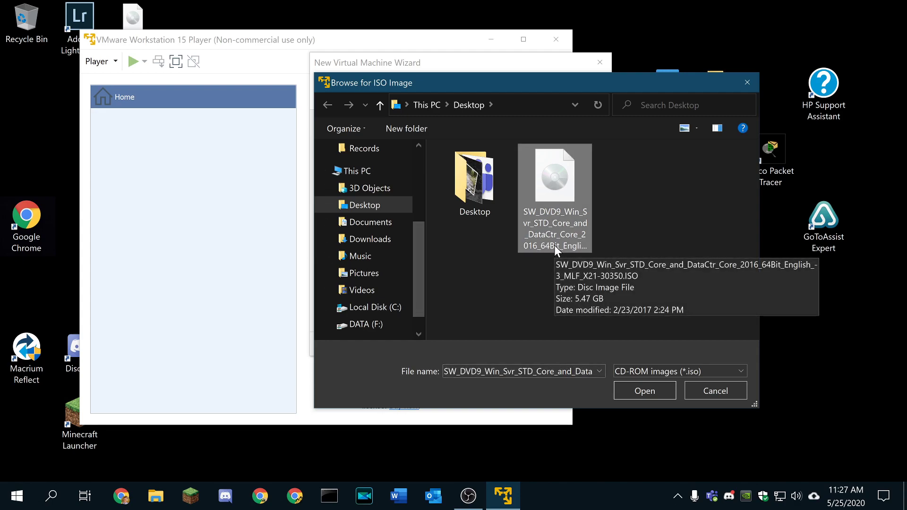
double_click(565, 179)
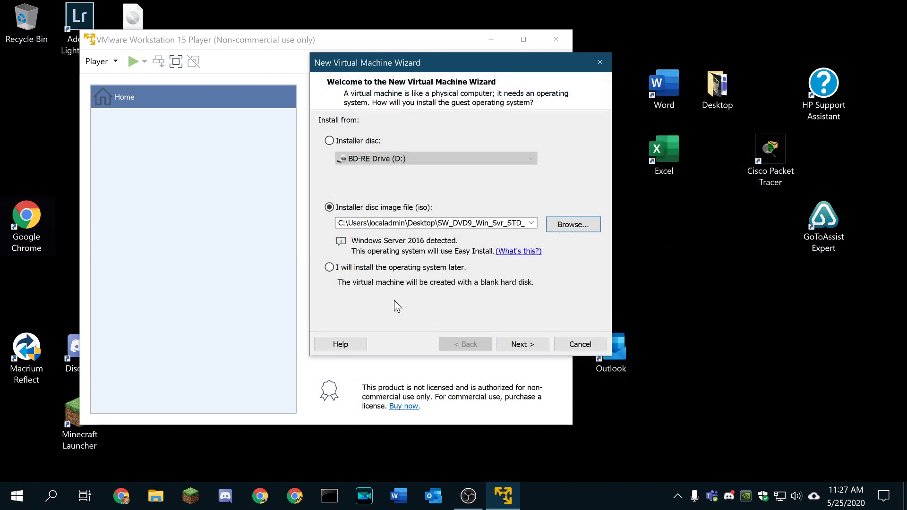
Step: Choose Windows Server 2016 Standard for Easy Install, edit the full name, and leave the password blank
click(515, 344)
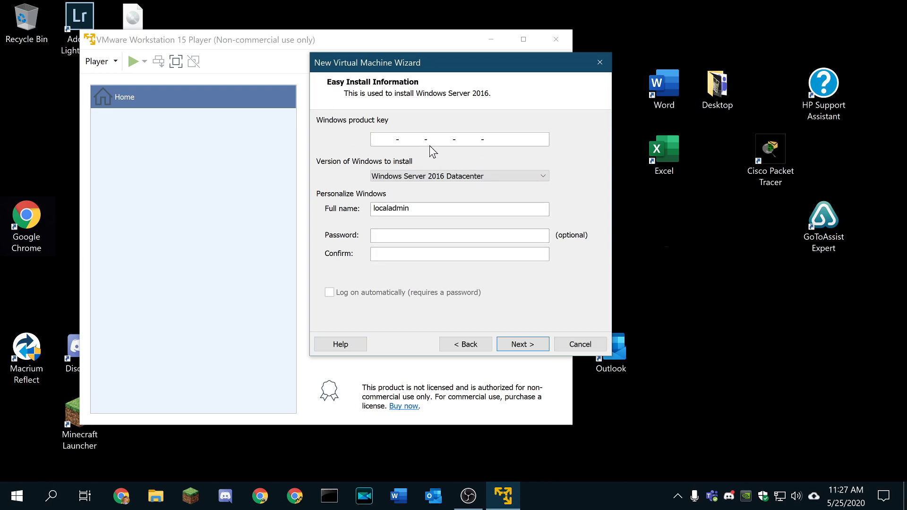
click(438, 176)
click(449, 207)
click(459, 176)
click(464, 179)
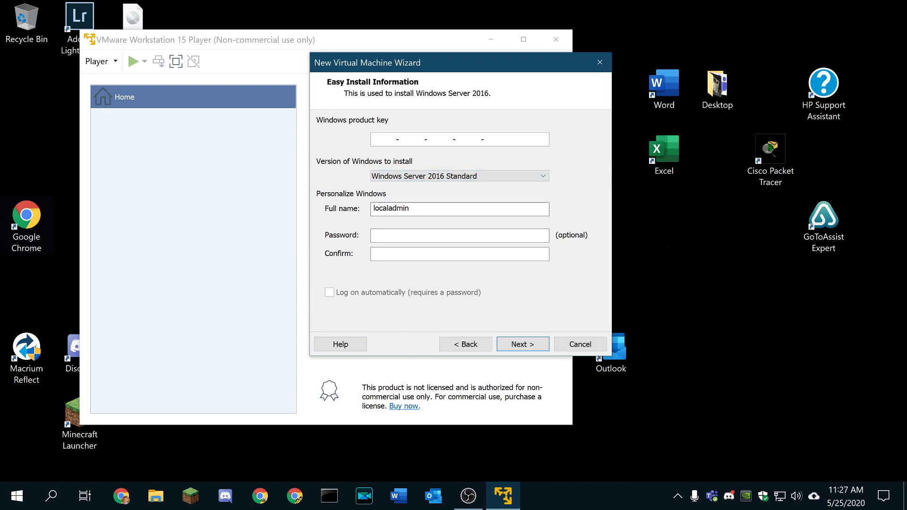
key(Tab)
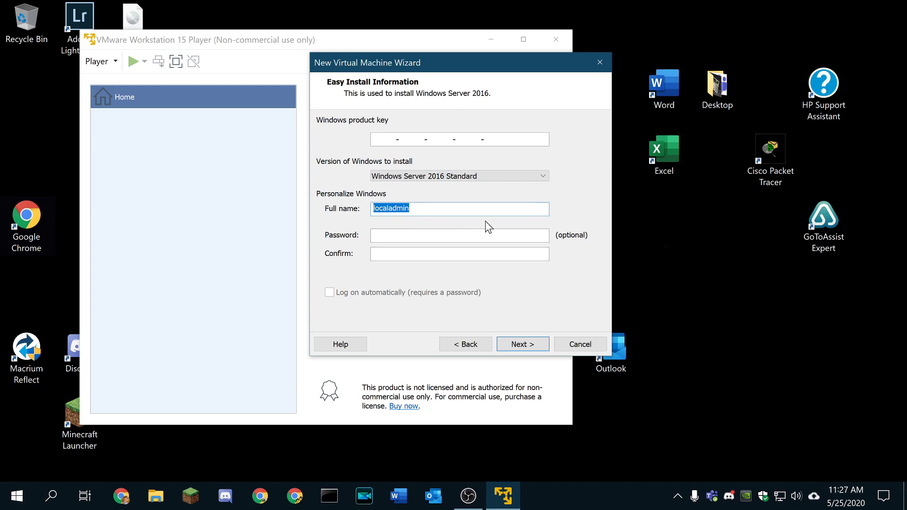
key(BackSpace)
text(adminPa)
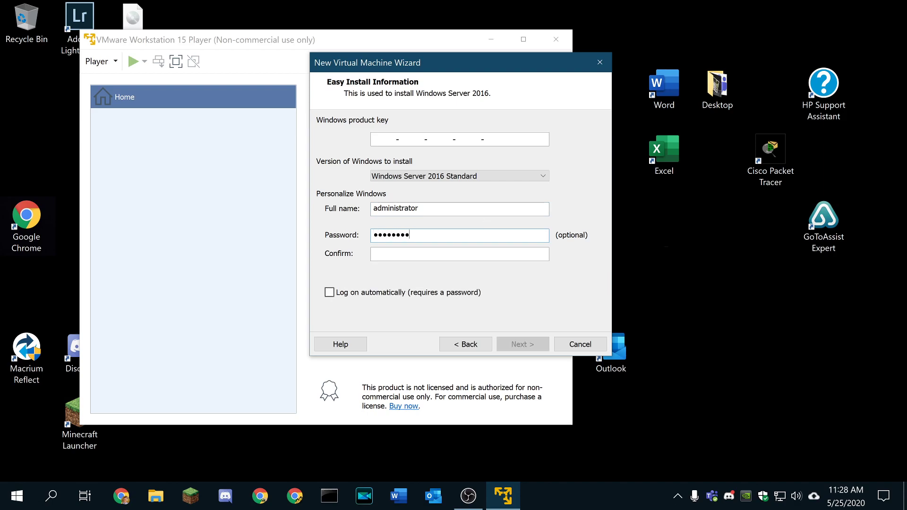
key(ctrl+a)
key(BackSpace)
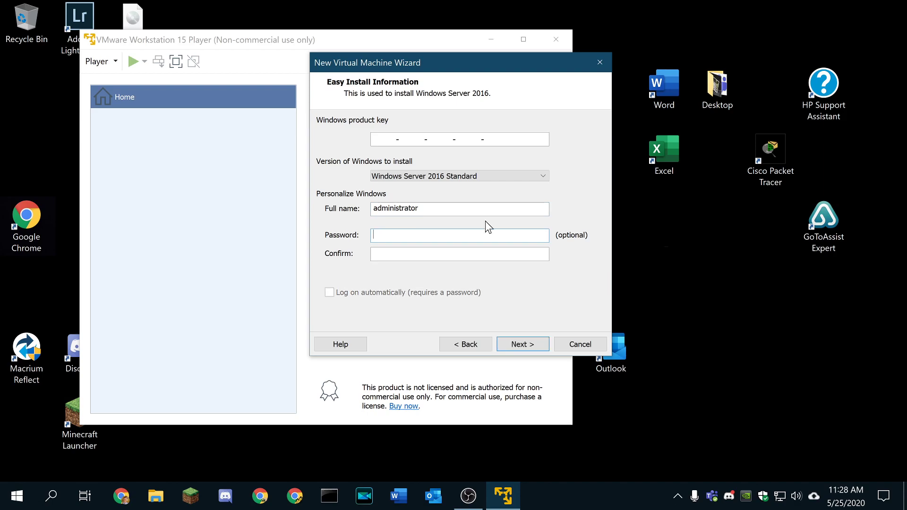
click(523, 344)
Step: Skip the product key and name the virtual machine HV01
click(486, 233)
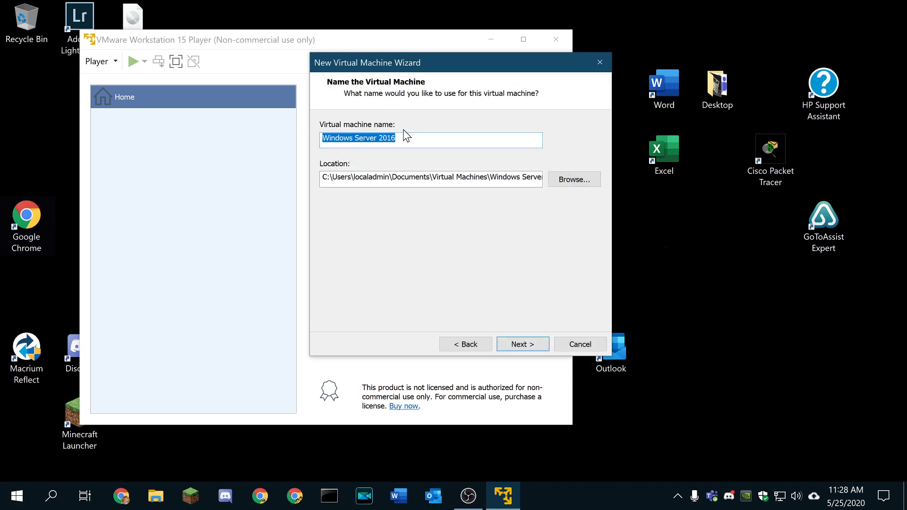
text(HV01)
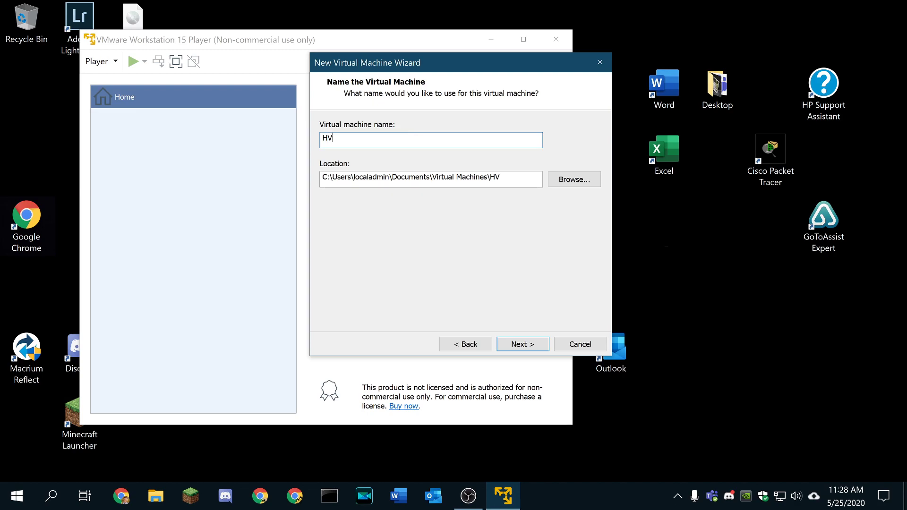
click(522, 344)
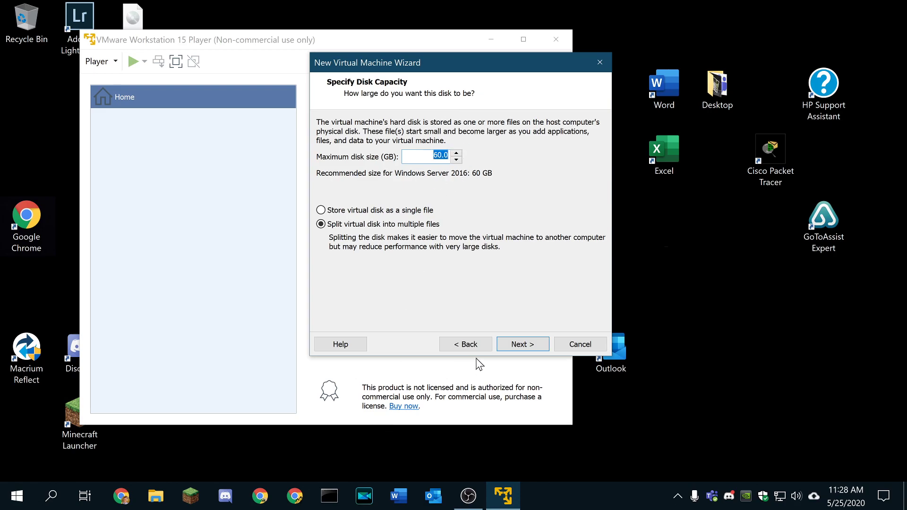
Step: Go back and browse to the DATA (F:) drive for the VM's location
click(465, 345)
click(576, 178)
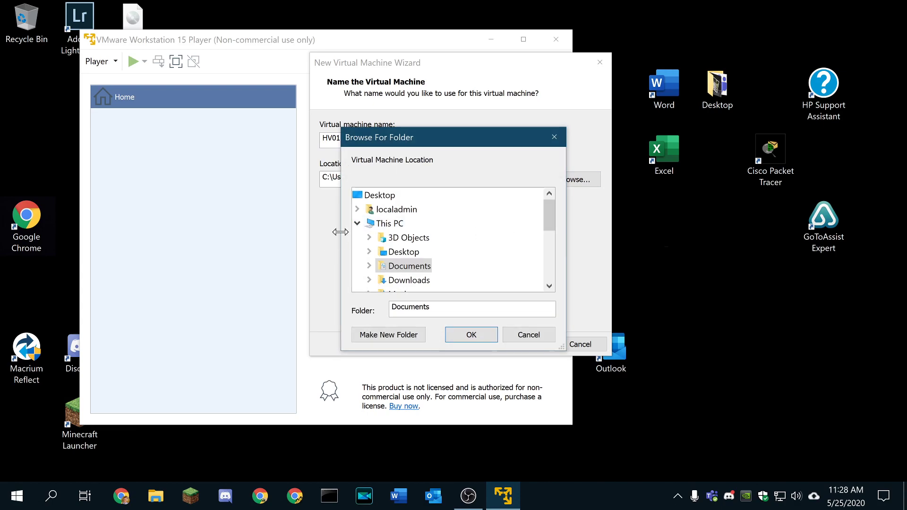
click(357, 224)
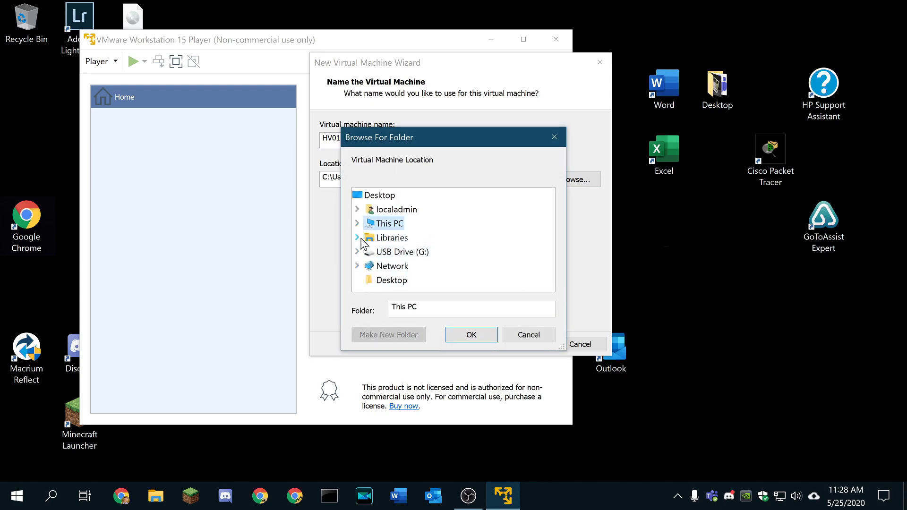
click(357, 224)
scroll(406, 282, down, 3)
click(369, 209)
scroll(437, 265, down, 2)
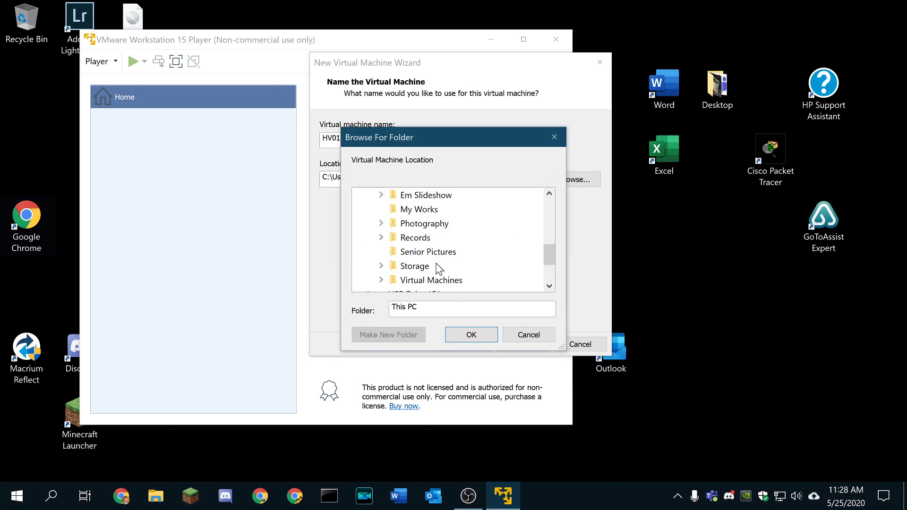
scroll(434, 262, up, 2)
Step: Create a new DT-Serv folder on F: and store the VM there
right_click(407, 195)
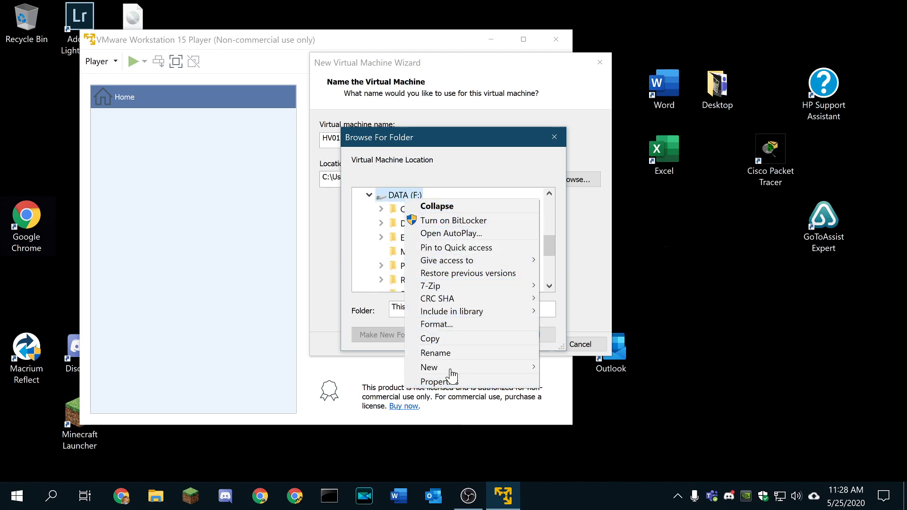
mouse_move(449, 367)
click(566, 367)
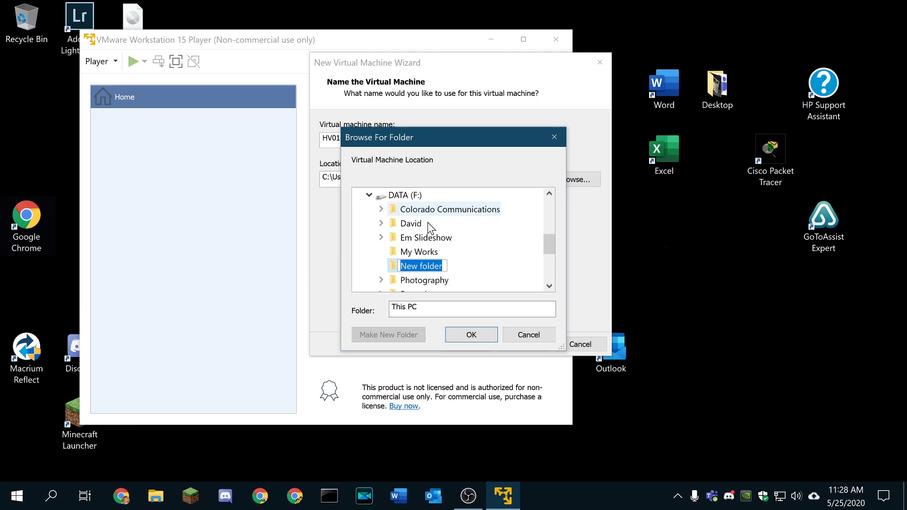
text(DT)
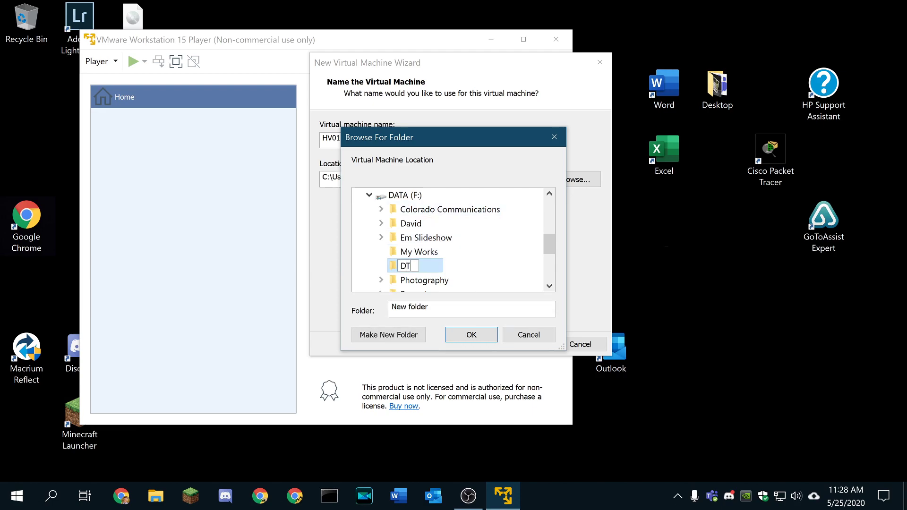
text(-Serv)
key(Return)
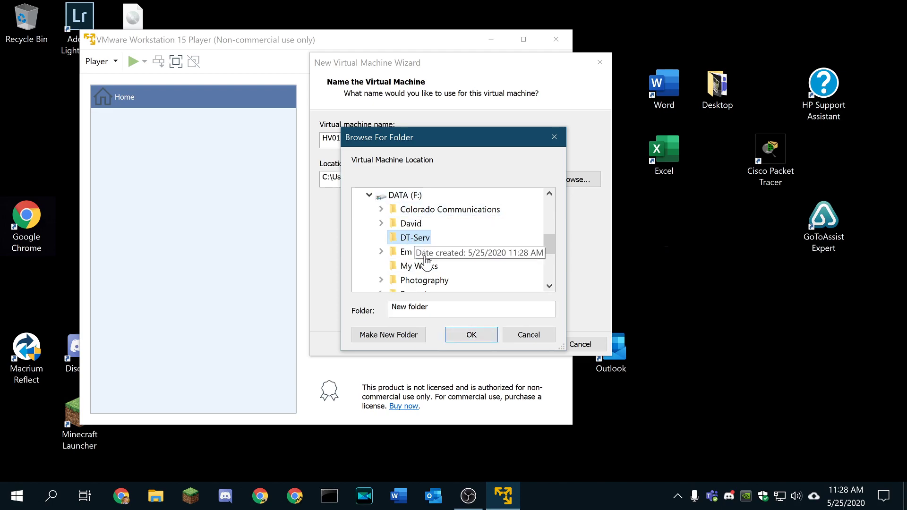
click(479, 340)
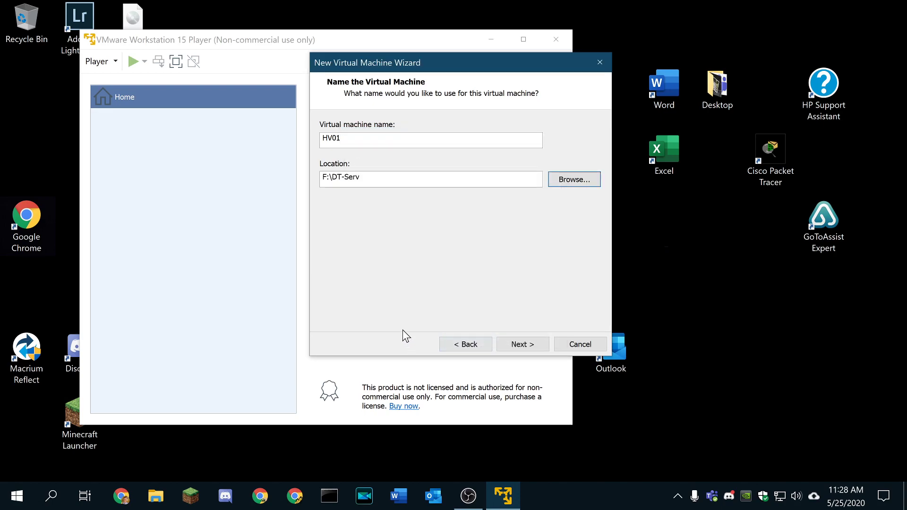
click(530, 342)
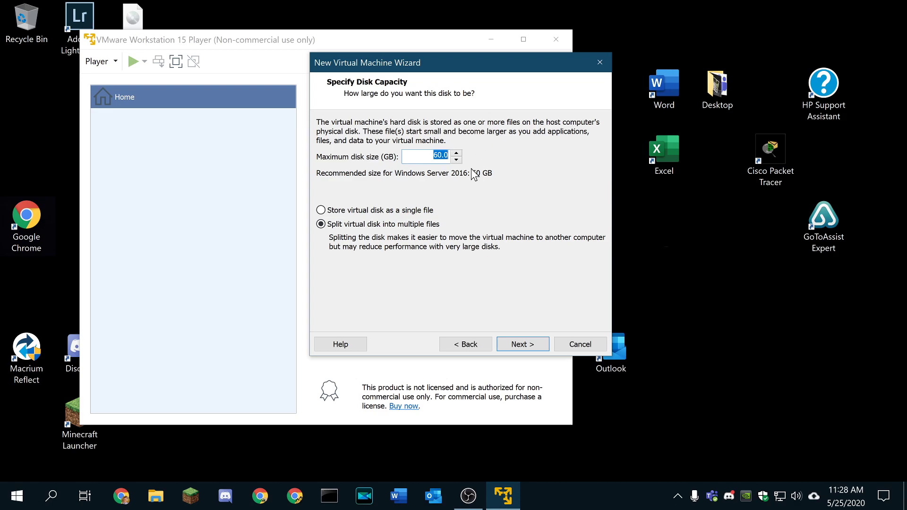
Step: Set the maximum disk size to 256 GB, replacing the earlier 80 and 120 GB entries
text(80)
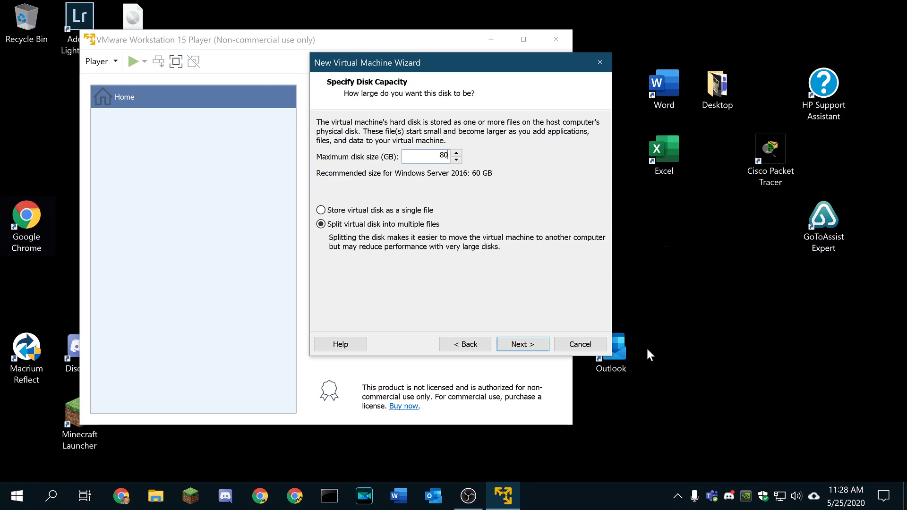
click(518, 344)
click(466, 345)
double_click(443, 155)
text(120)
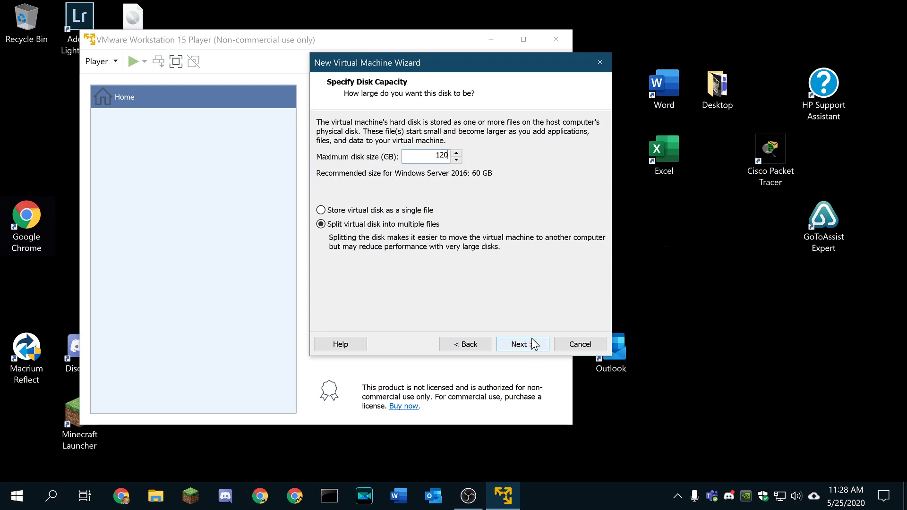
double_click(436, 155)
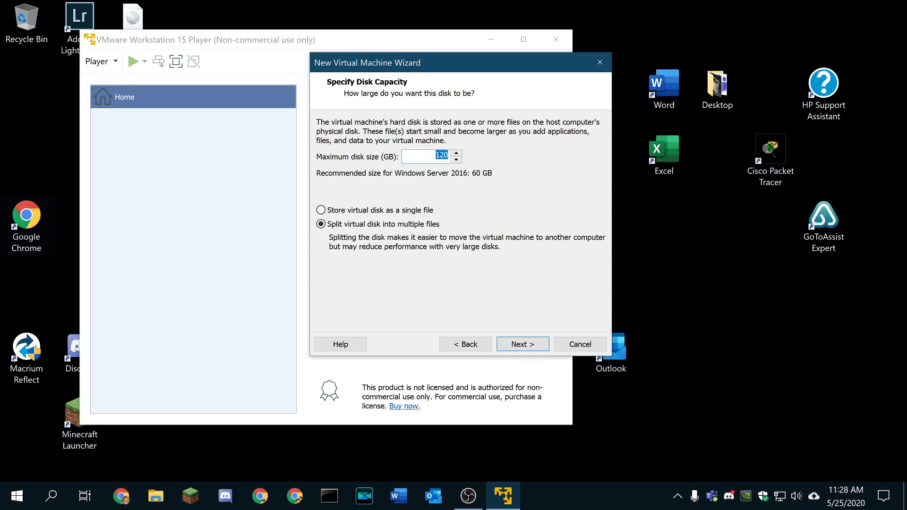
text(256)
click(543, 345)
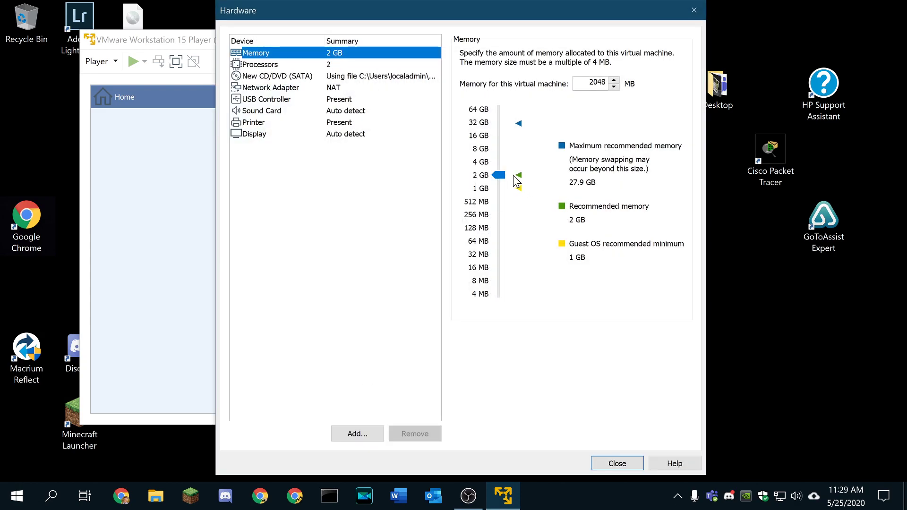
Step: Give HV01 16 GB memory, 2 processor cores and bridged networking, then create it
drag(500, 176, 503, 137)
click(352, 64)
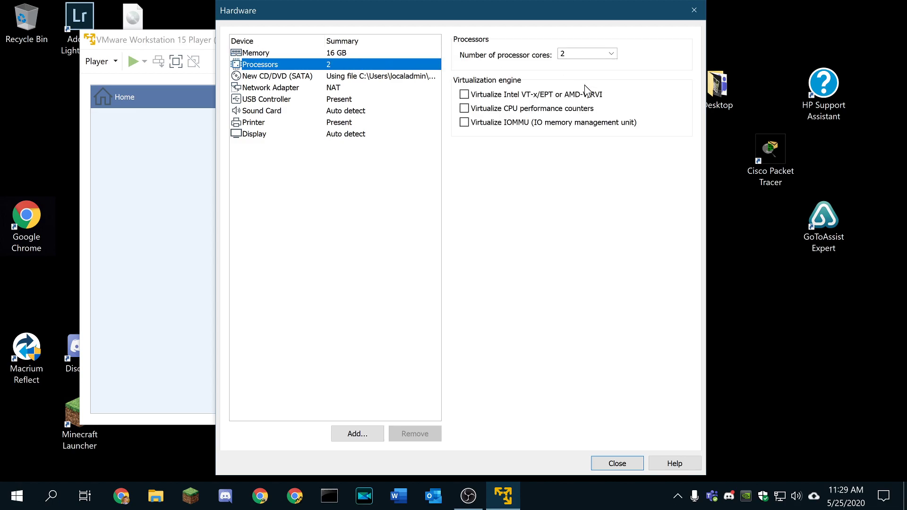
click(613, 54)
click(612, 55)
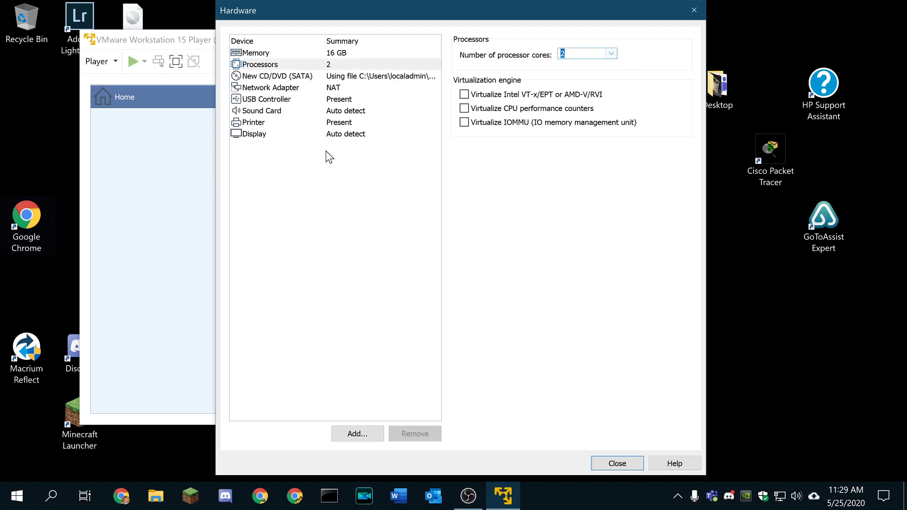
click(327, 54)
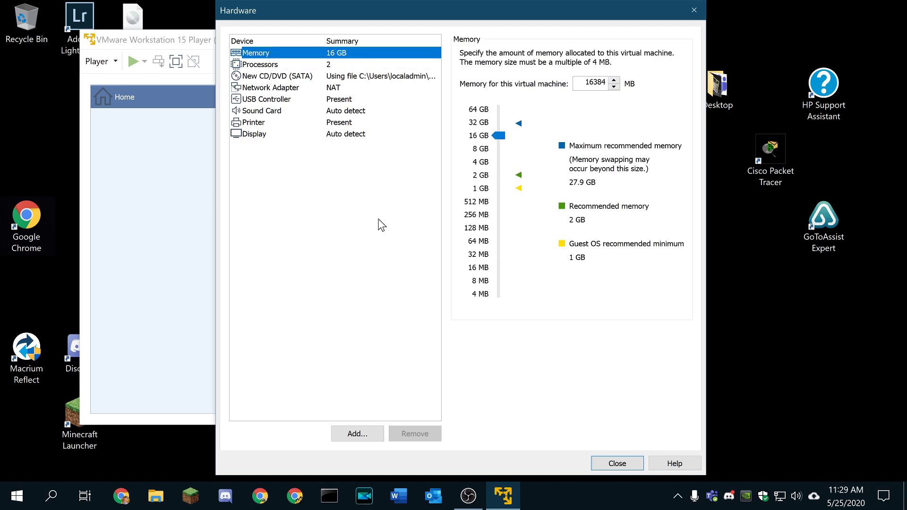
click(331, 88)
click(478, 105)
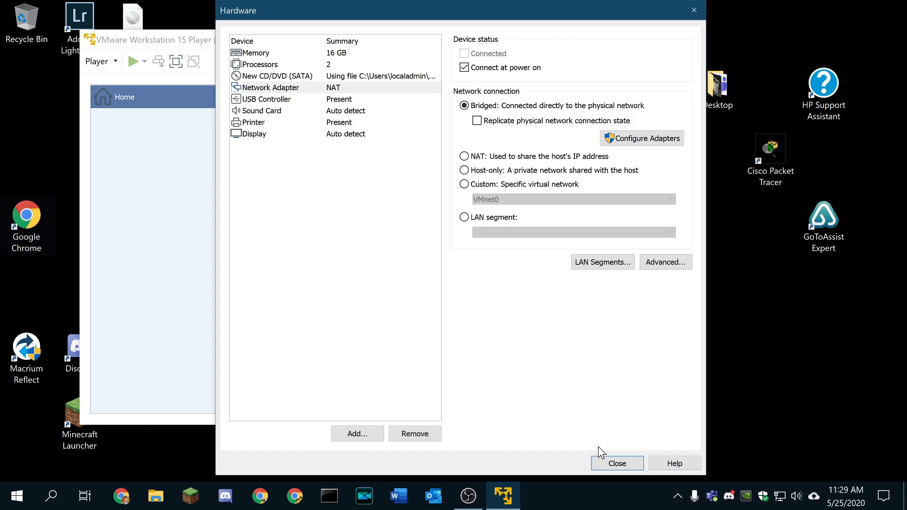
click(612, 464)
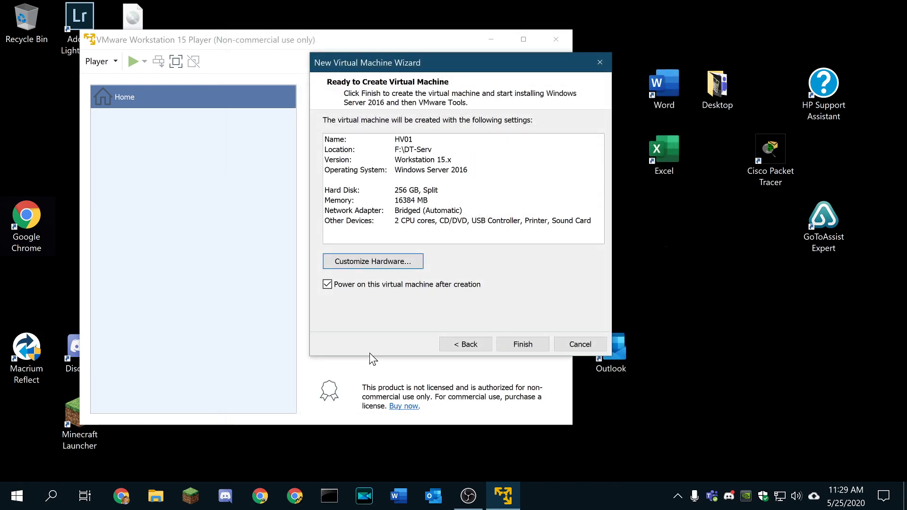
click(535, 341)
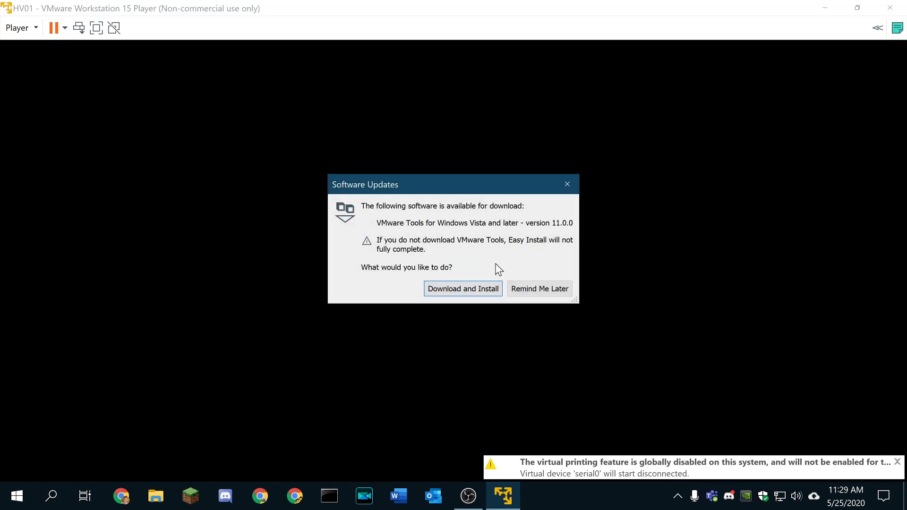
Step: Postpone the VMware Tools download and boot HV01 from the installation DVD
click(543, 287)
key(Return)
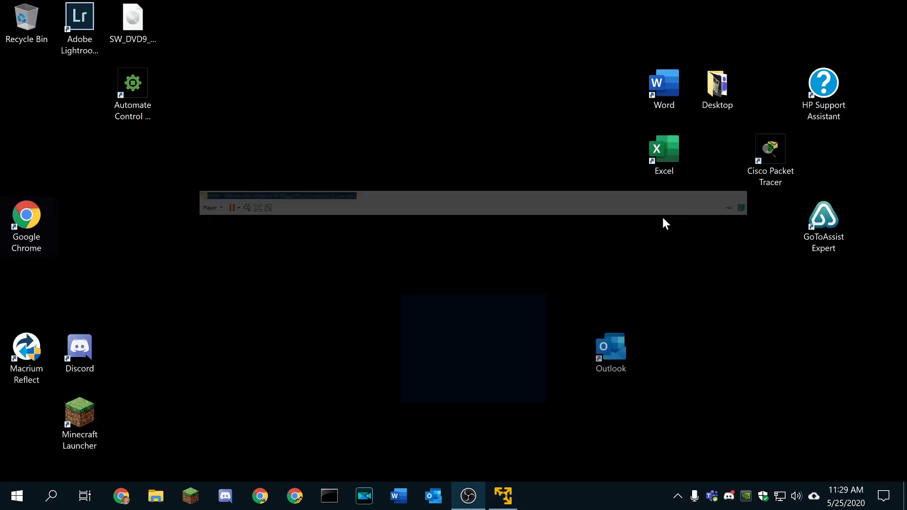
right_click(535, 157)
Step: Keep the host display scale at 300%, close Settings, and switch back to the VM
click(567, 311)
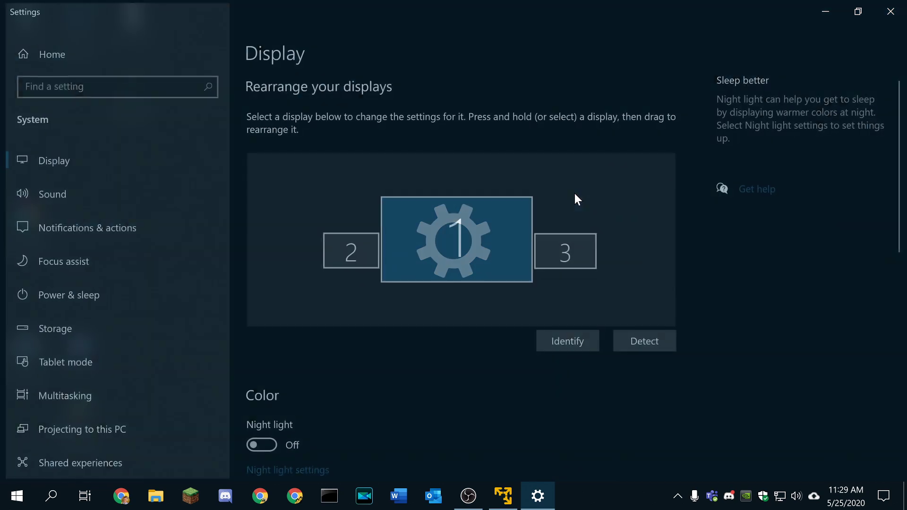
scroll(473, 360, down, 3)
scroll(472, 356, down, 5)
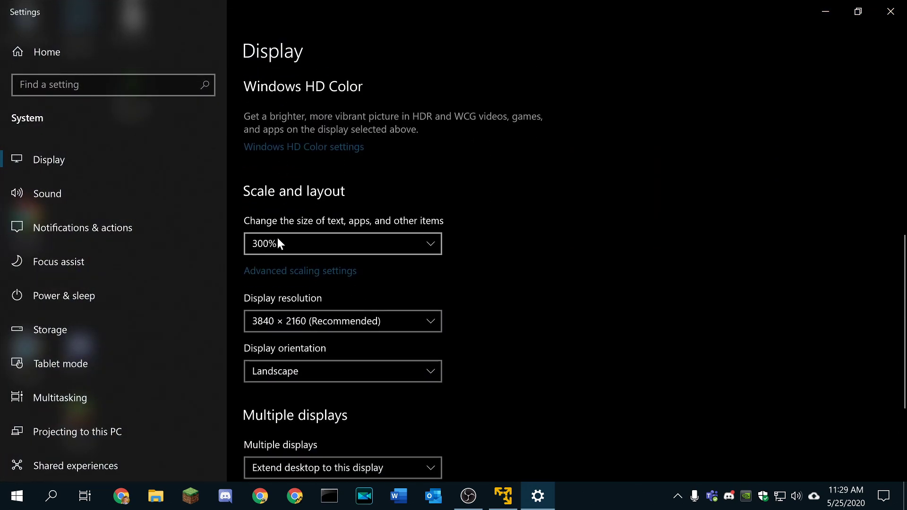
click(279, 244)
click(299, 241)
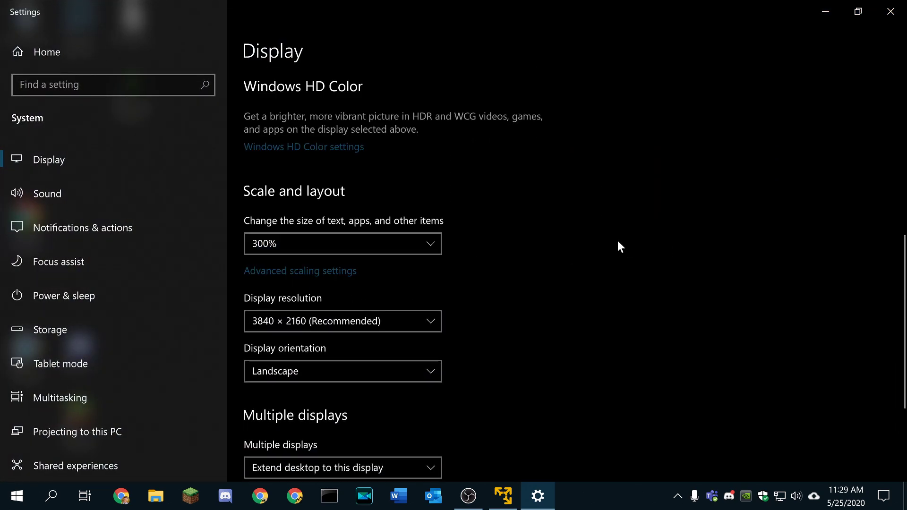
click(891, 12)
key(alt+Tab)
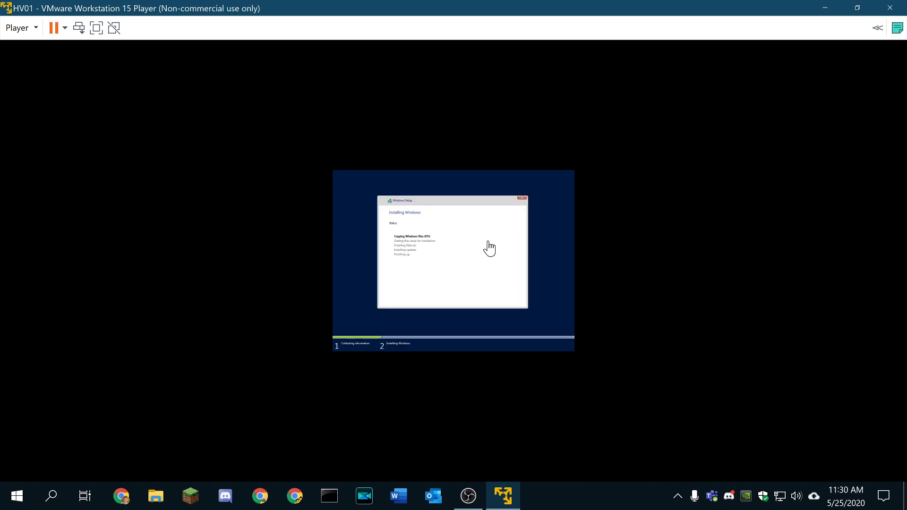
Step: Let the guest's unattended Windows Server install complete through to its desktop
click(427, 221)
key(ctrl+alt)
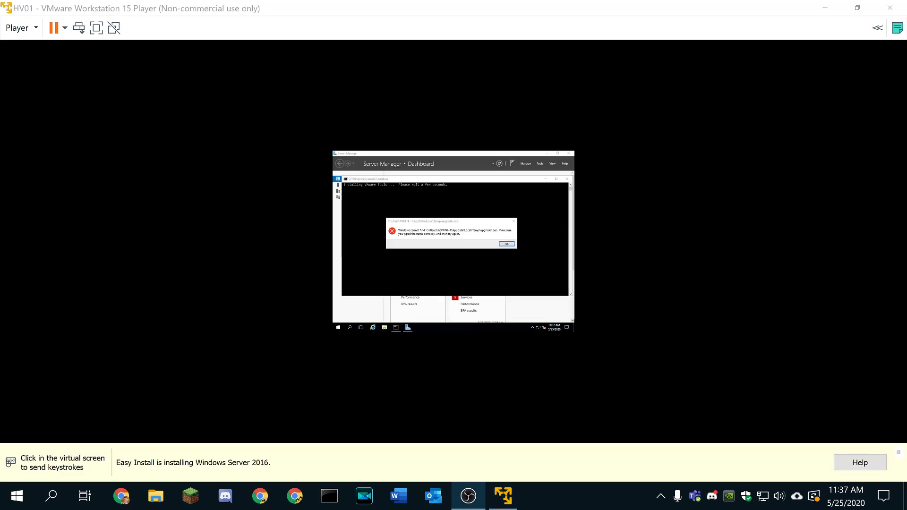
click(455, 235)
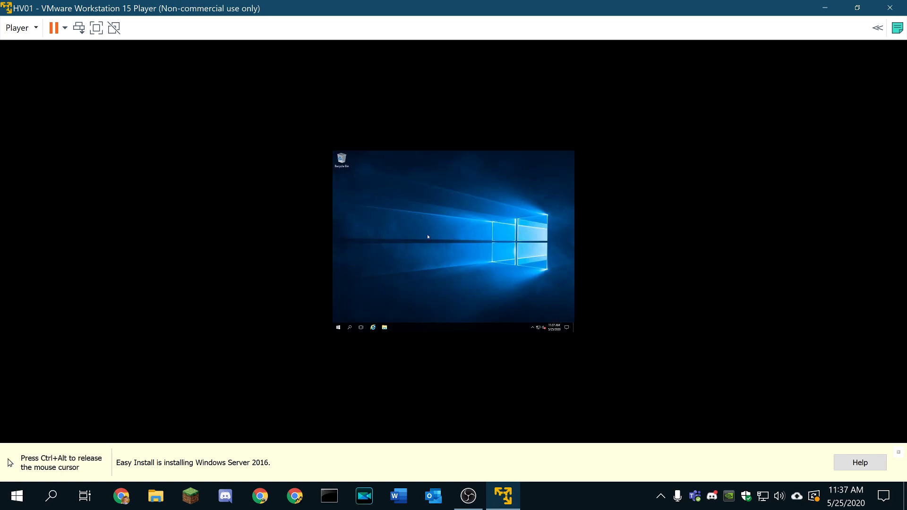
right_click(424, 231)
Step: Change the guest screen resolution to 1280 × 960 and keep it
click(443, 271)
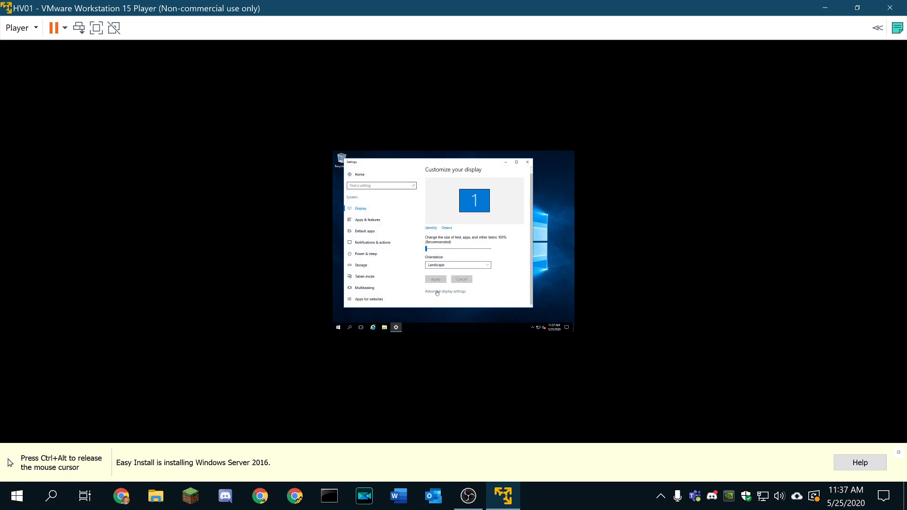
click(437, 292)
scroll(367, 255, down, 2)
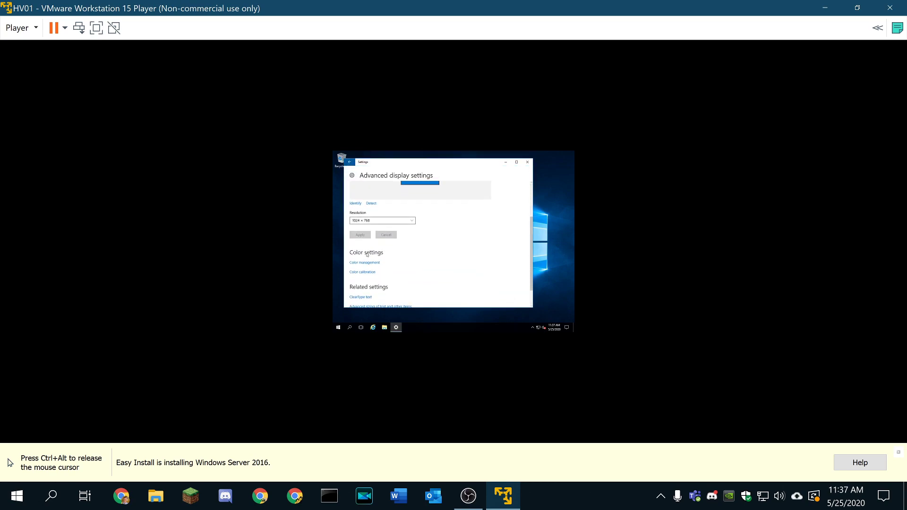
click(366, 221)
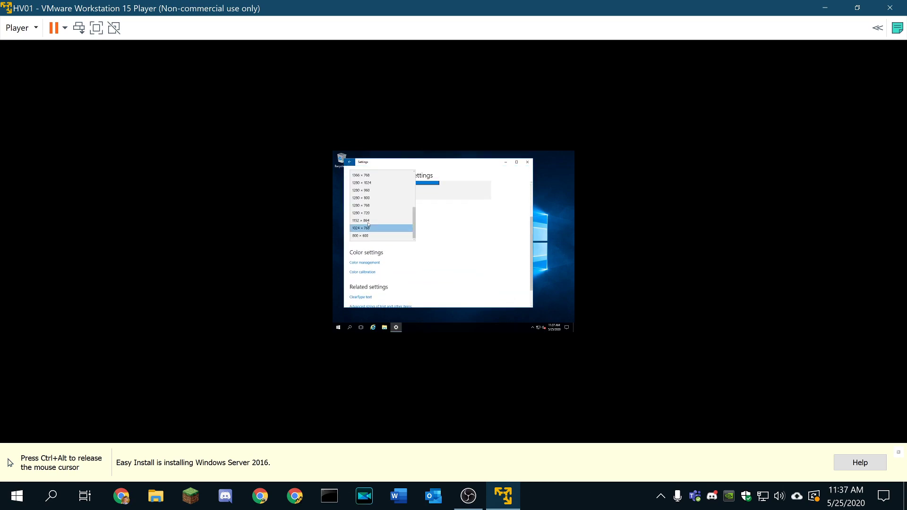
click(364, 191)
click(351, 235)
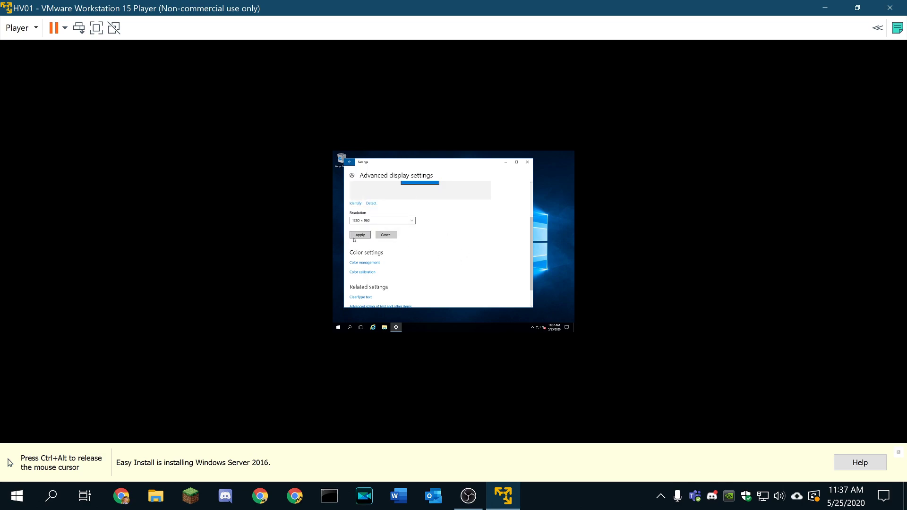
click(444, 226)
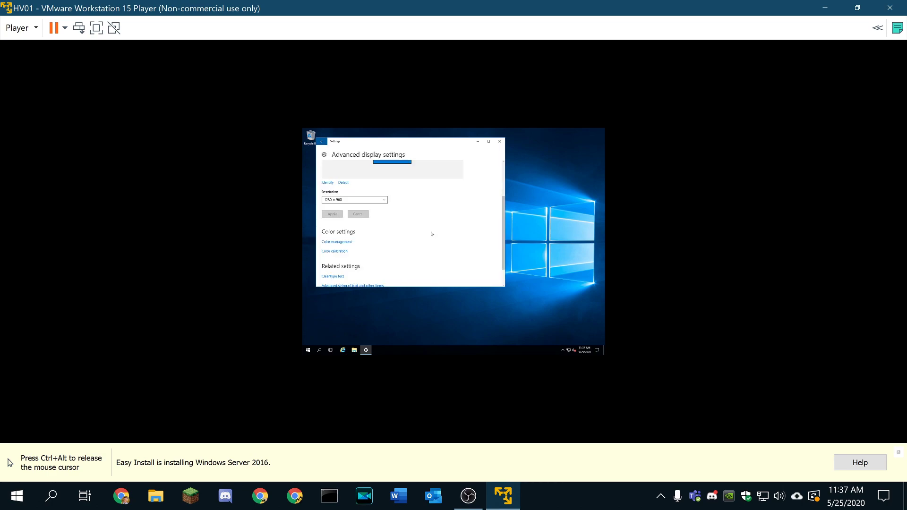
Step: Switch the guest resolution to 2048 × 1536 and keep it
click(352, 199)
scroll(350, 218, up, 3)
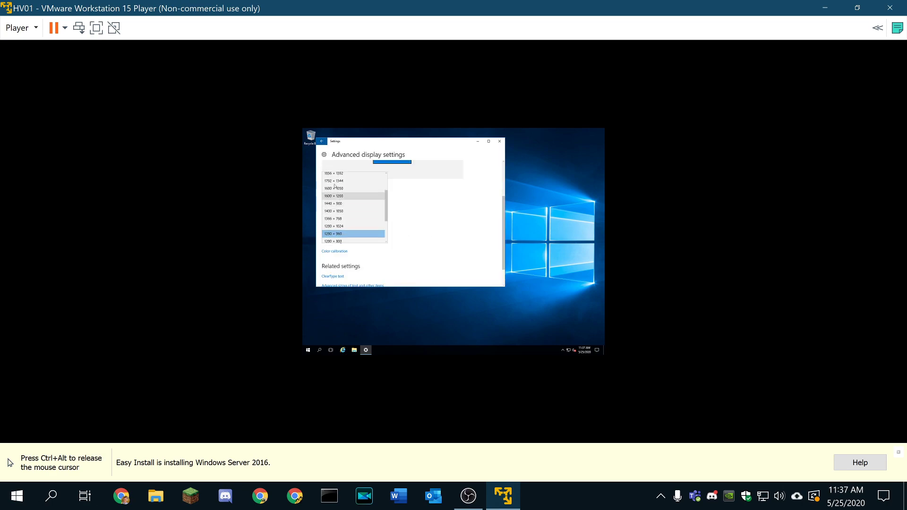
click(338, 177)
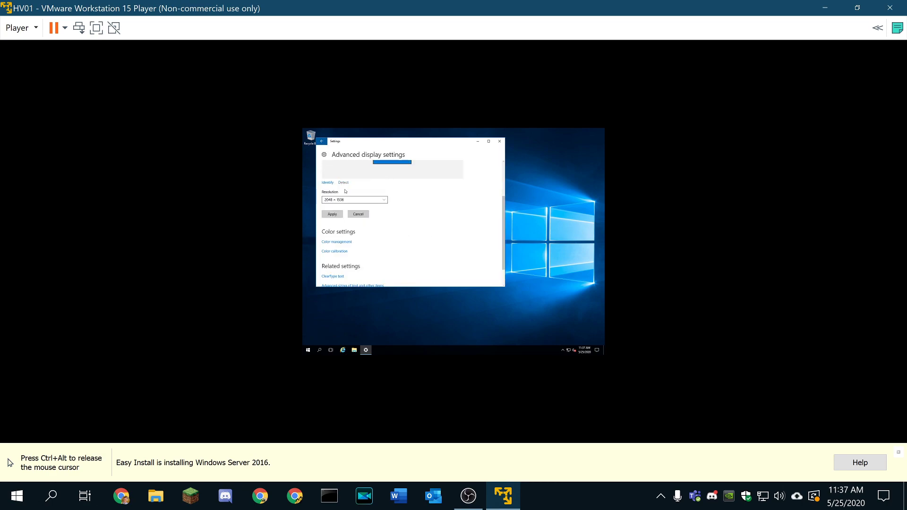
click(332, 214)
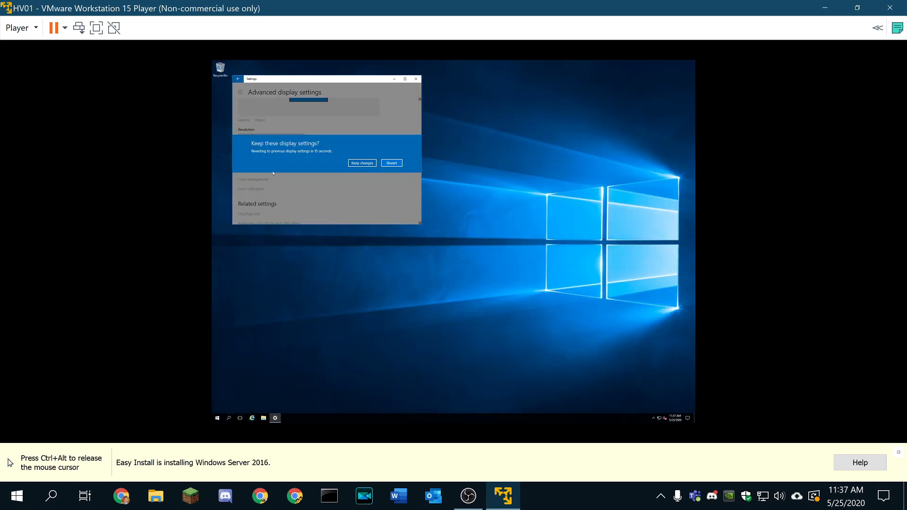
click(363, 163)
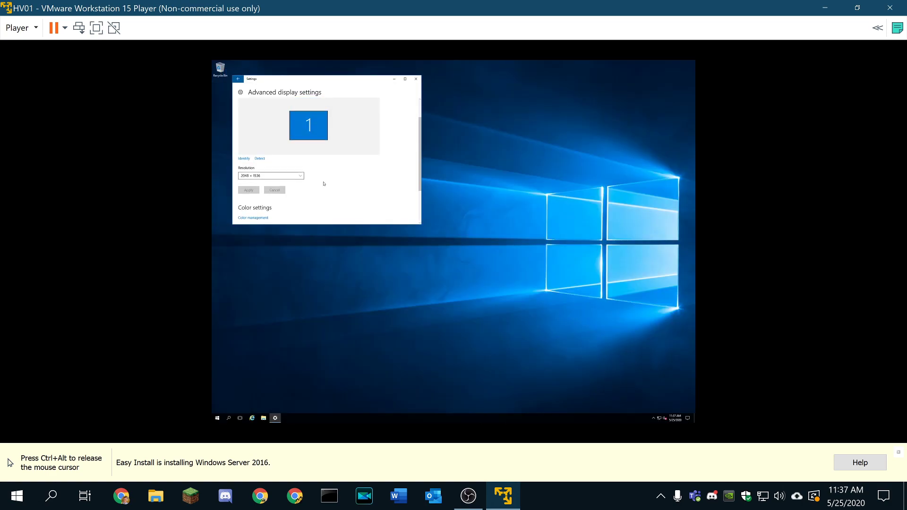
scroll(325, 181, down, 3)
scroll(324, 181, up, 3)
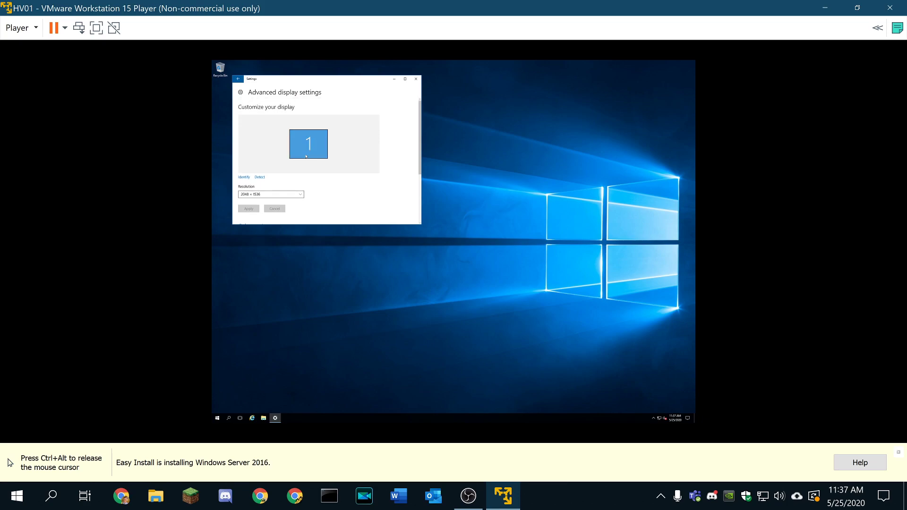
click(237, 79)
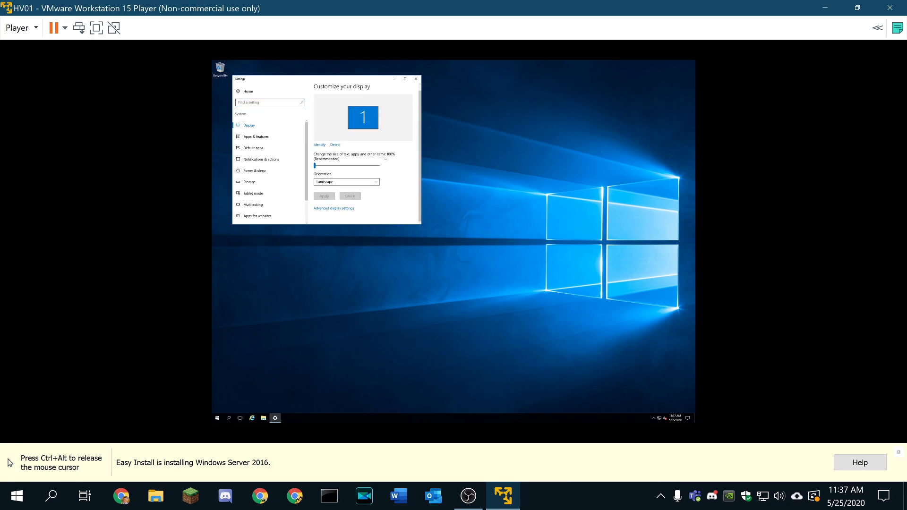
Step: Raise guest text and app scaling to 200%, close Settings, and show the VM full screen
drag(314, 165, 343, 166)
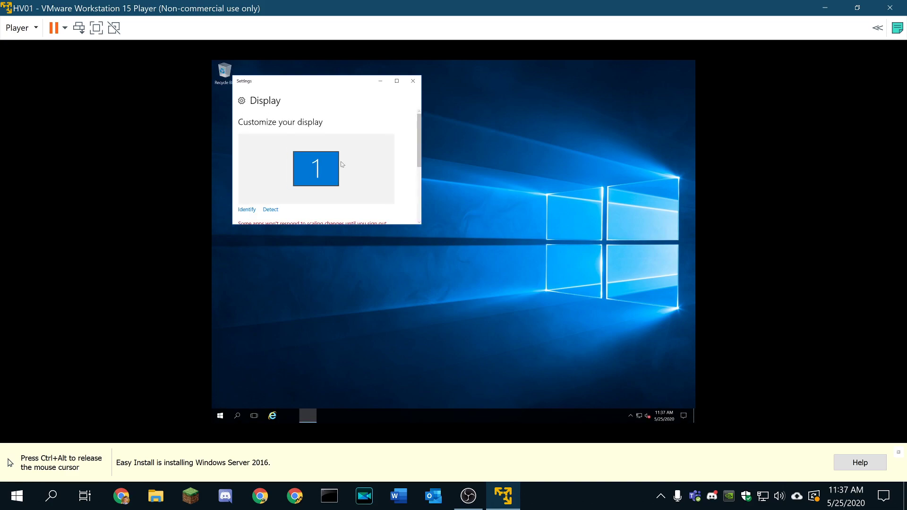
scroll(366, 180, down, 5)
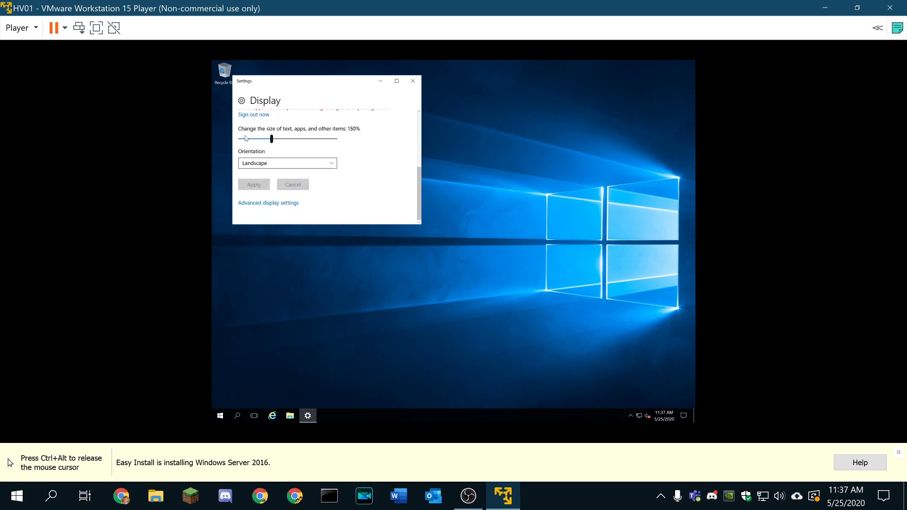
drag(272, 139, 304, 139)
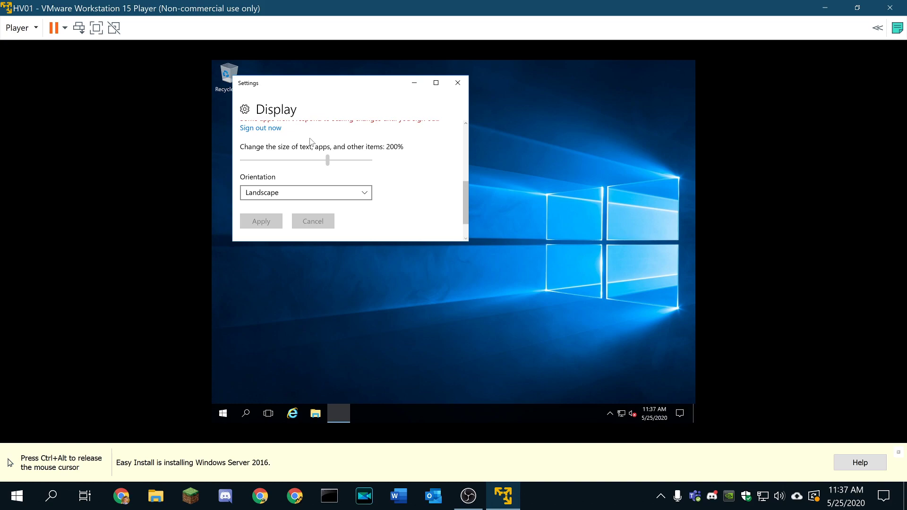
click(458, 83)
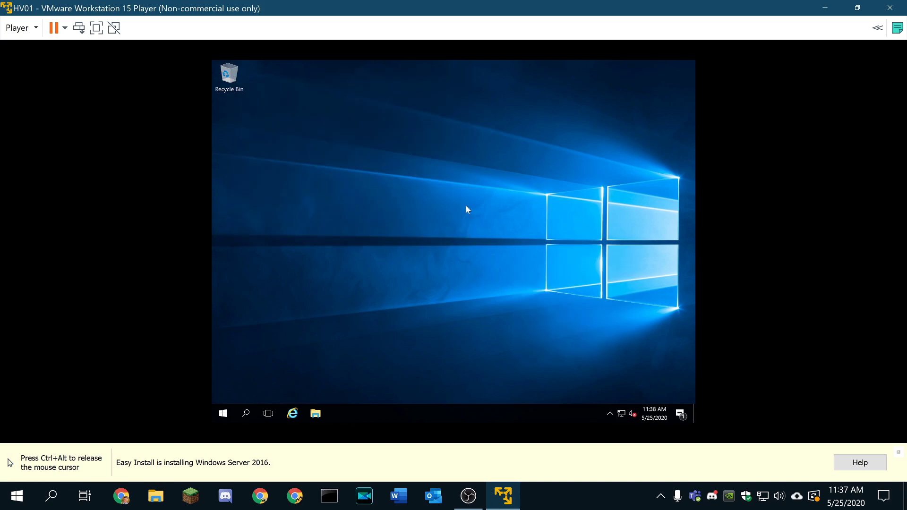
click(96, 28)
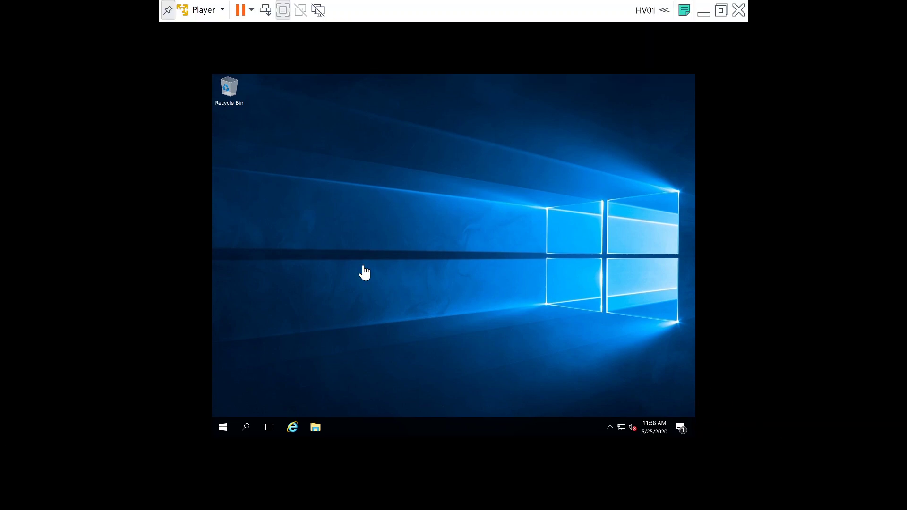
Step: Return the VM to a window and dismiss the Easy Install hint bar
click(283, 10)
click(433, 232)
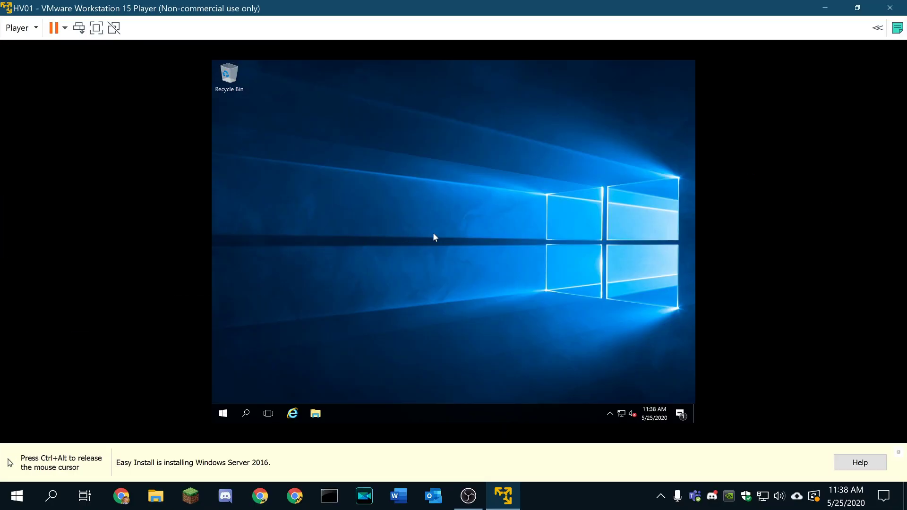
right_click(432, 232)
click(369, 218)
key(ctrl+alt)
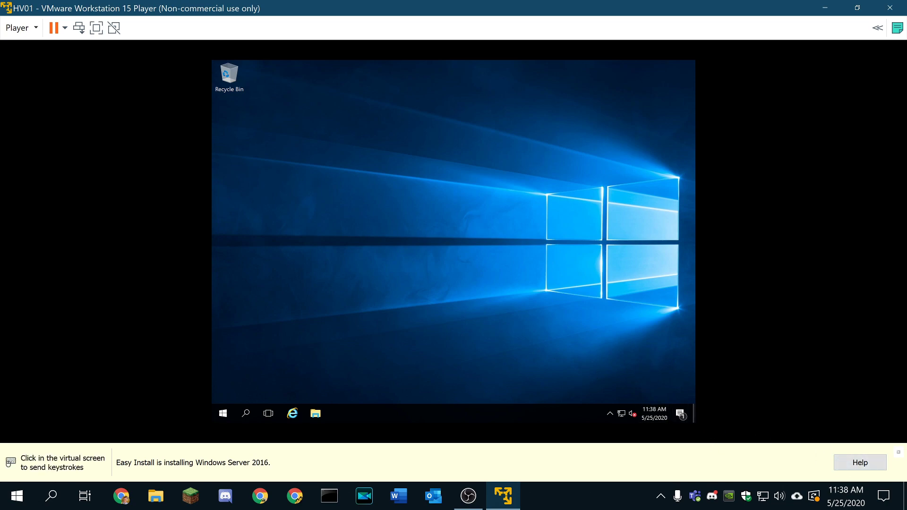
click(899, 453)
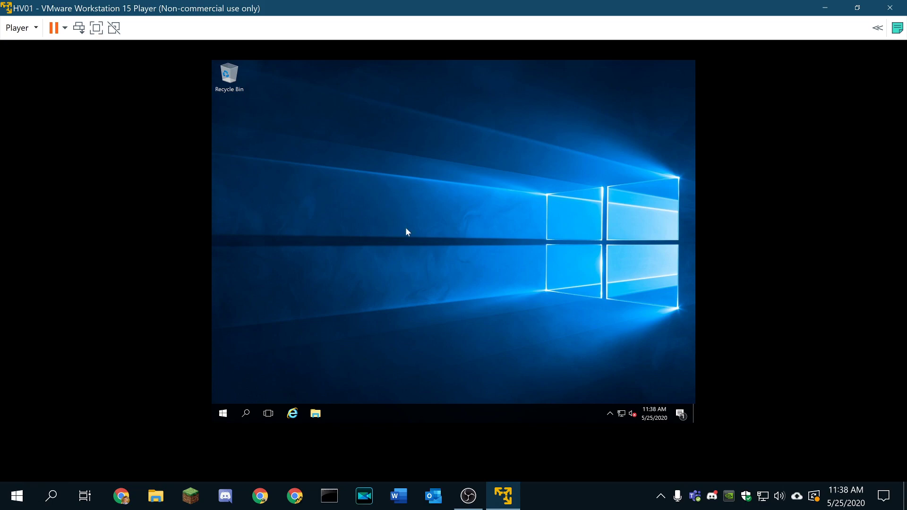
right_click(453, 255)
click(279, 311)
Step: Search for 'server' from the guest Start menu and launch Server Manager
key(super)
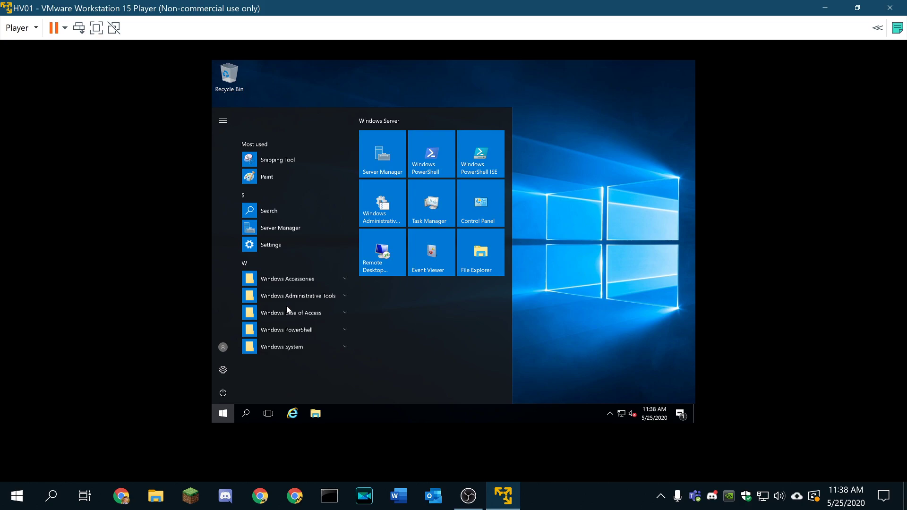
key(super+s)
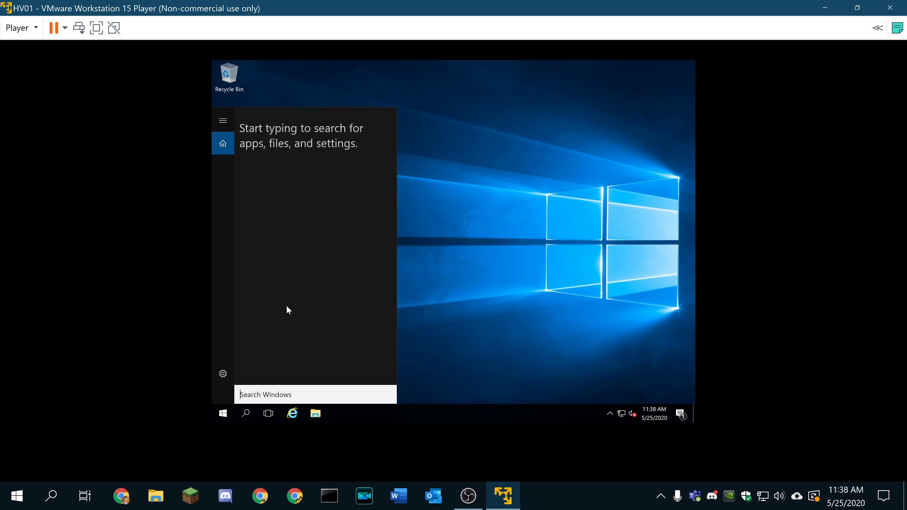
text(server)
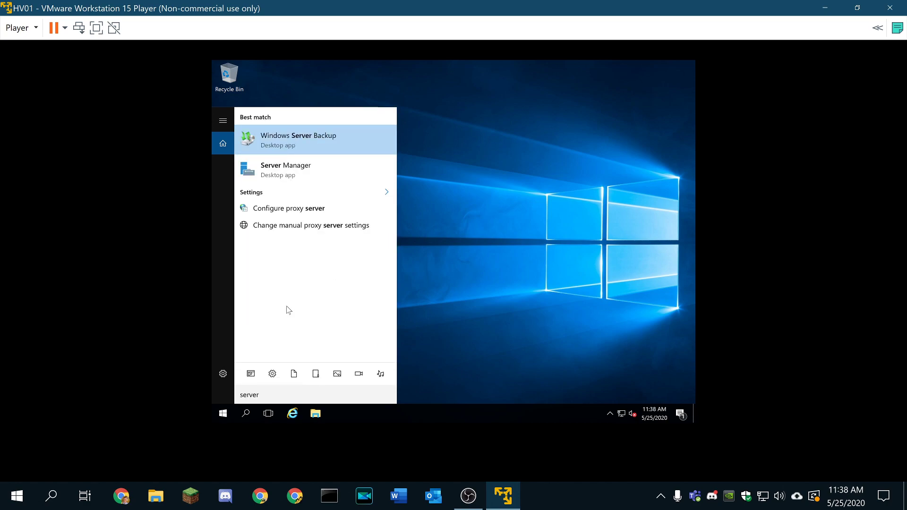
key(Down)
key(Return)
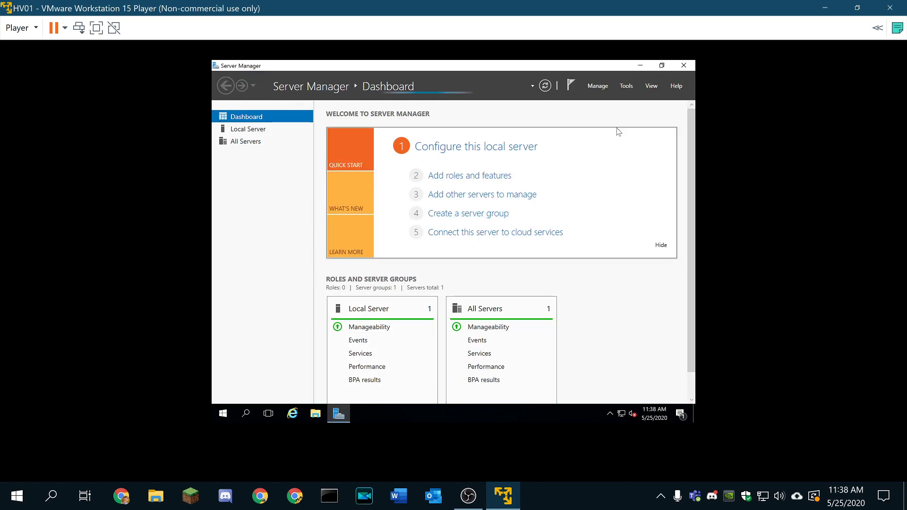
click(590, 88)
click(609, 108)
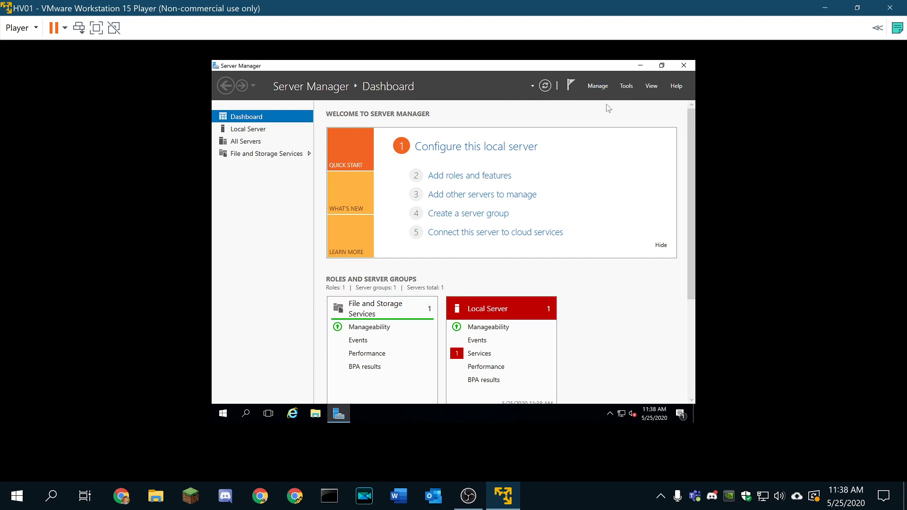
click(605, 93)
click(613, 87)
click(622, 98)
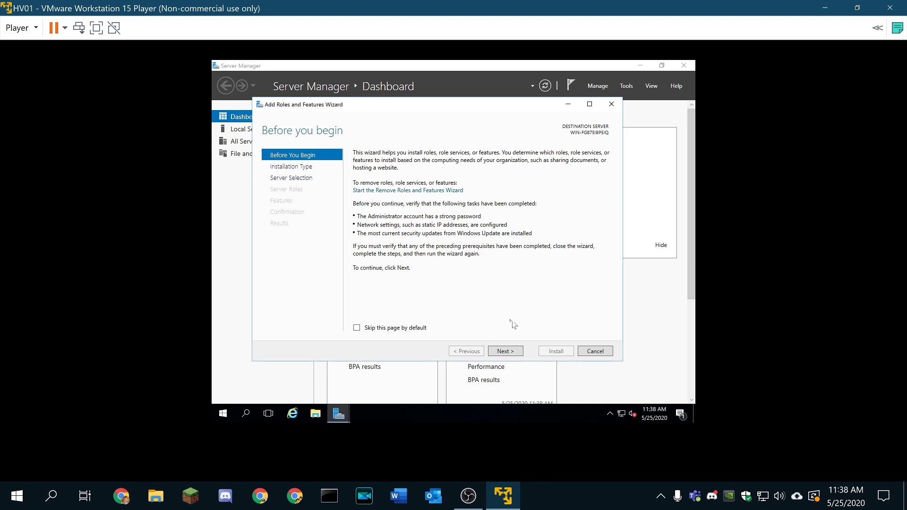
click(499, 352)
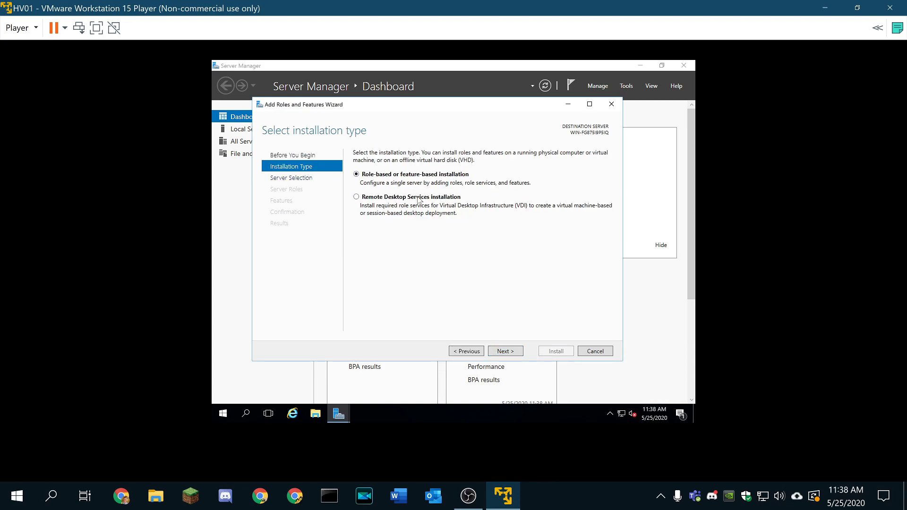
click(510, 352)
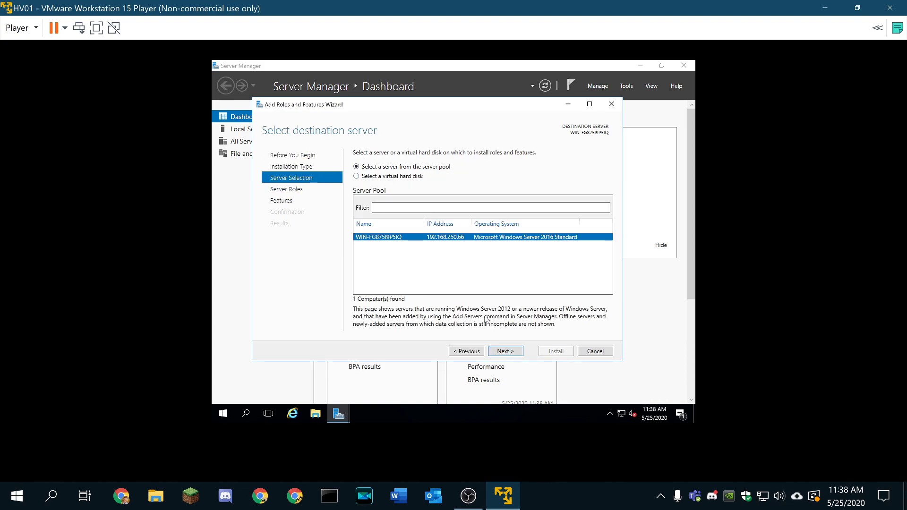
click(500, 351)
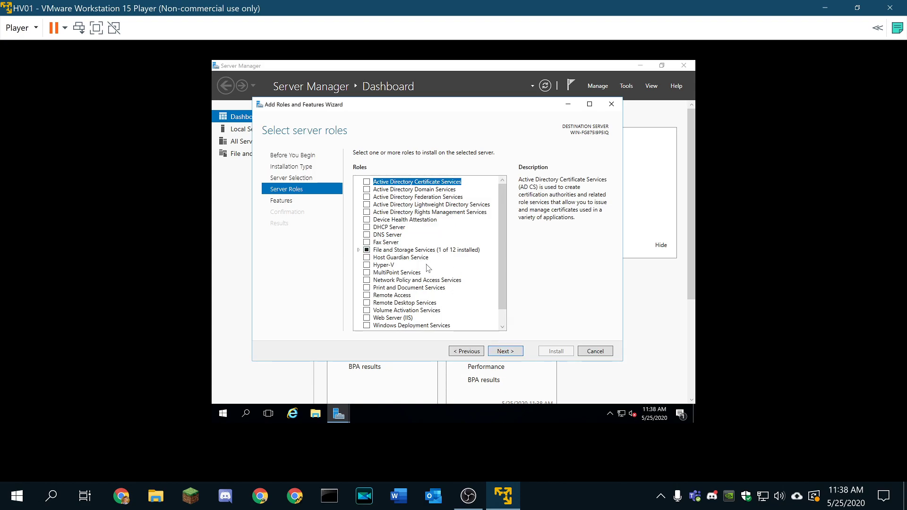
click(366, 265)
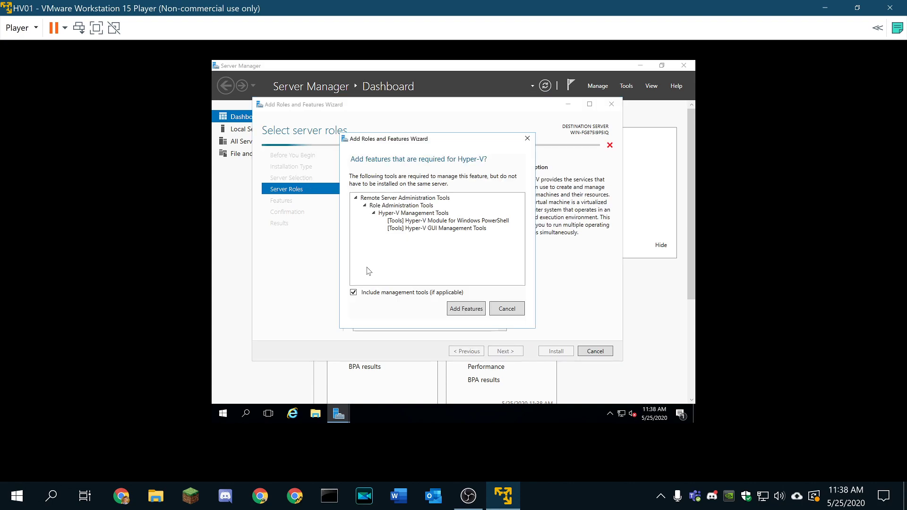
click(457, 307)
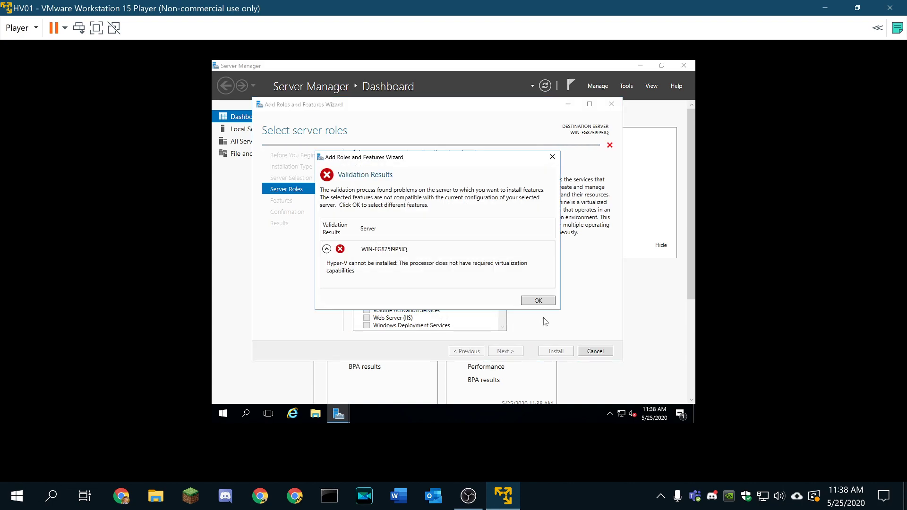
click(544, 302)
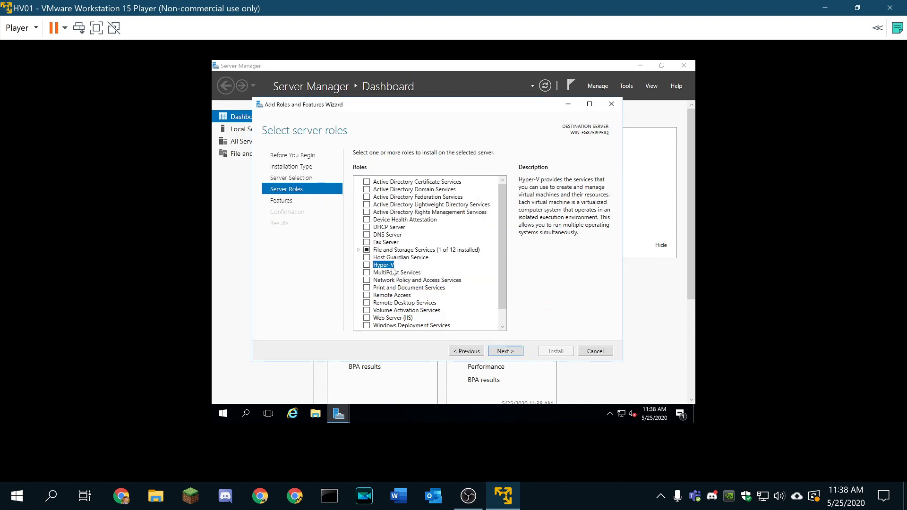
click(600, 352)
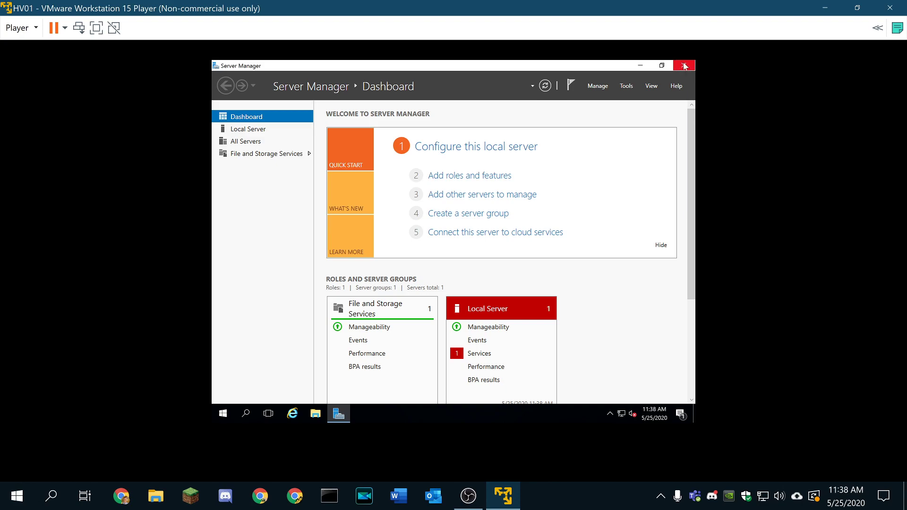
Step: Close Server Manager and open the guest's computer name change dialog
click(685, 68)
right_click(472, 274)
click(276, 297)
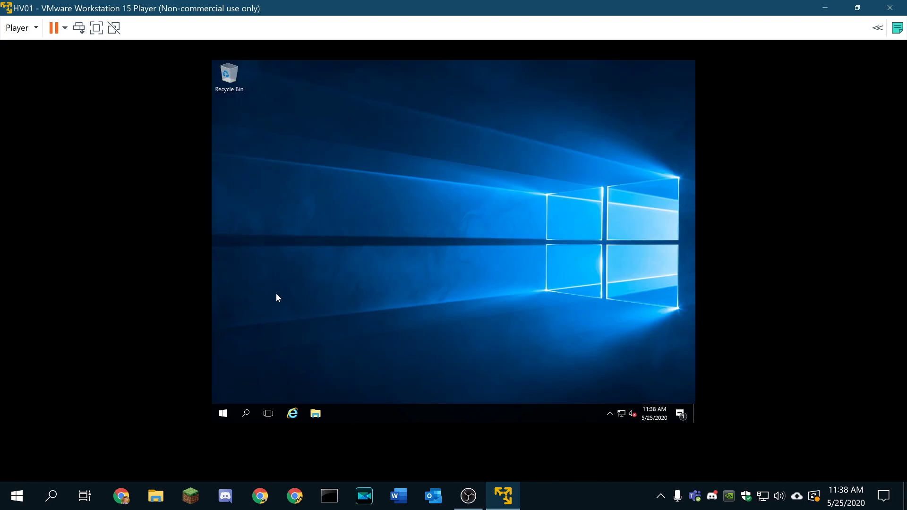
key(super+Pause)
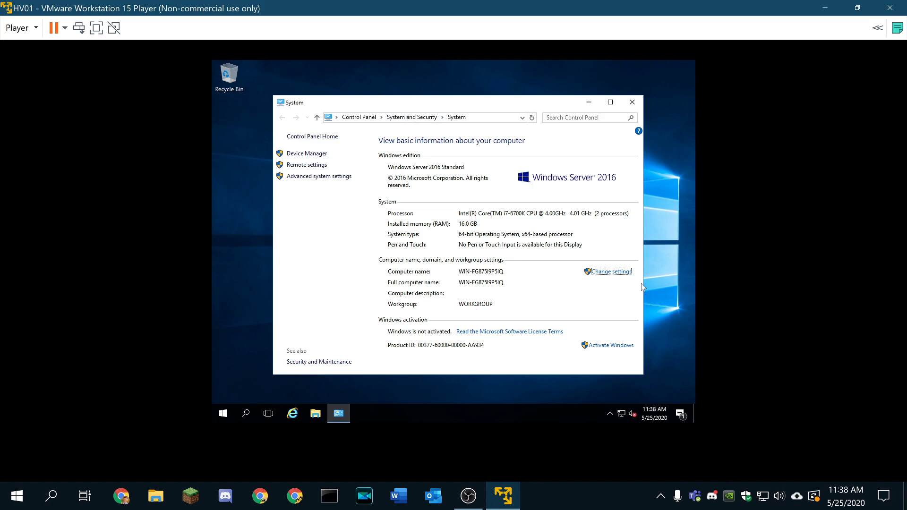
click(612, 272)
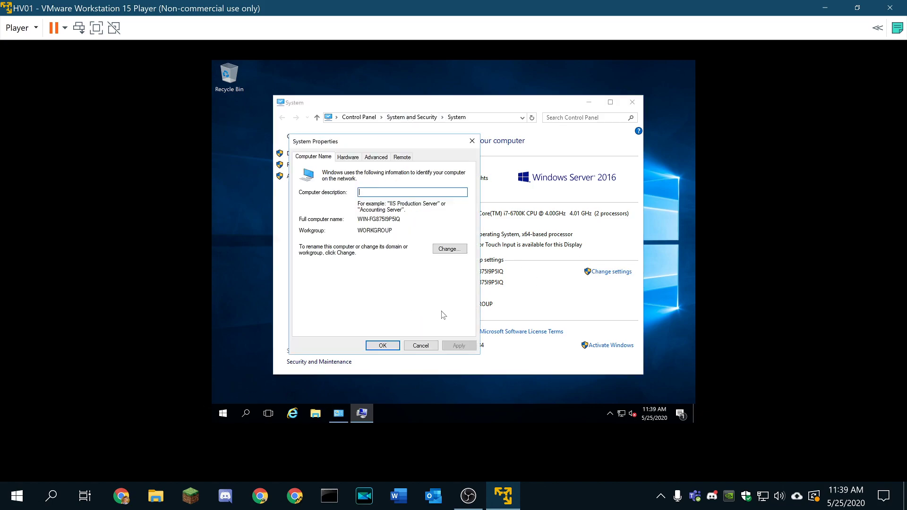
click(449, 249)
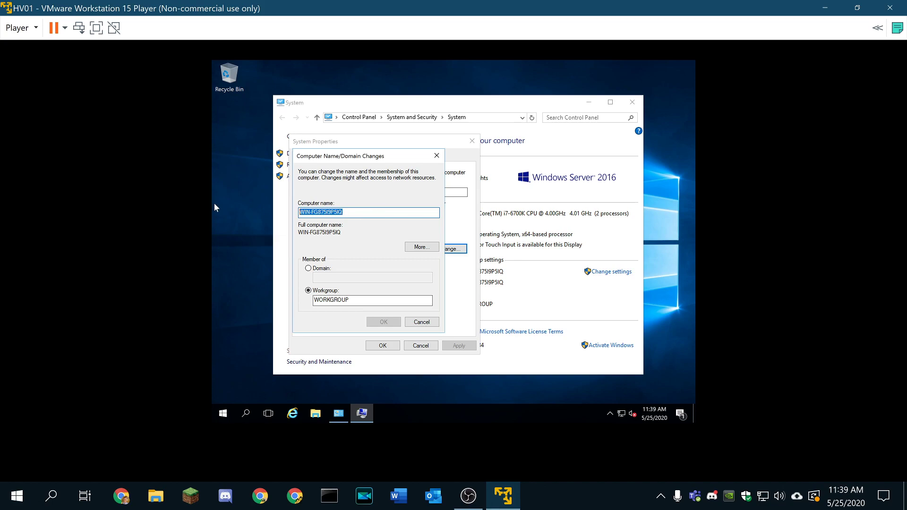
Step: Rename the computer to HV01 and close the dialogs, postponing the restart
key(BackSpace)
text(HV)
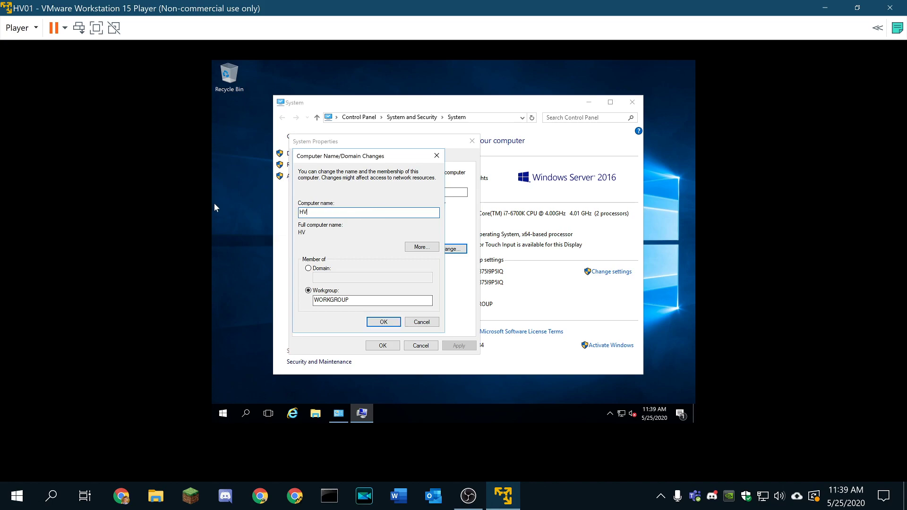
text(01)
click(383, 322)
click(524, 253)
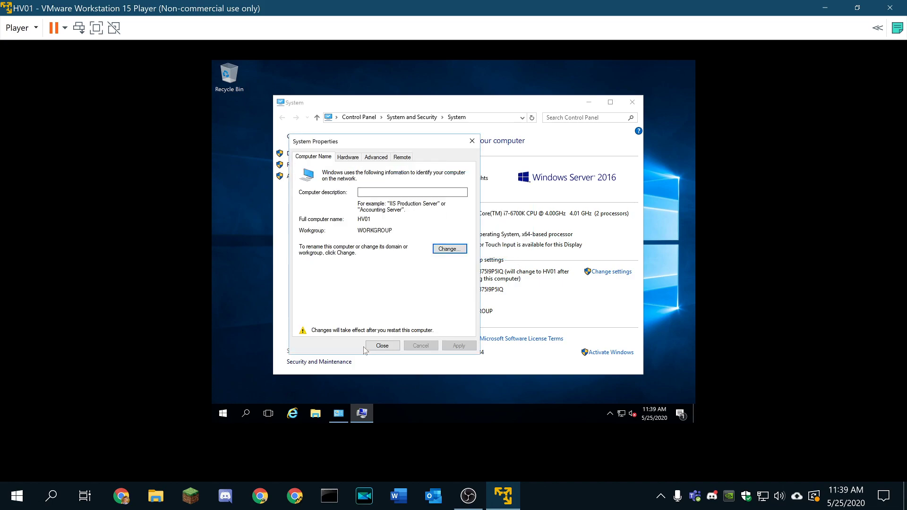
click(382, 345)
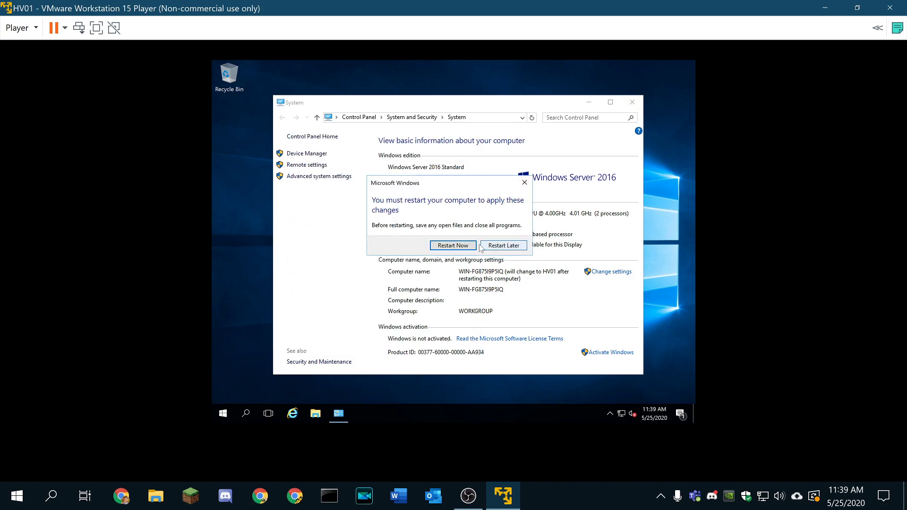
click(503, 245)
Step: Shut down the HV01 guest with Other (Planned) as the shutdown reason
click(632, 103)
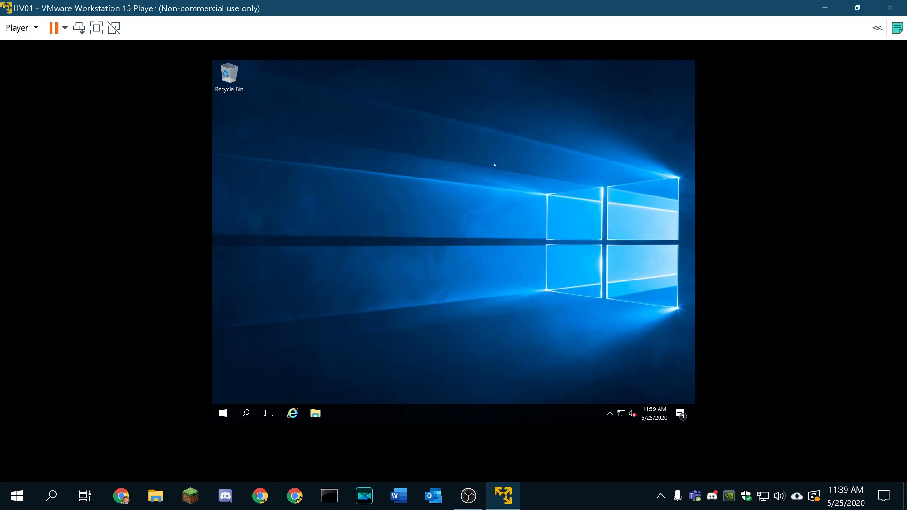
click(223, 414)
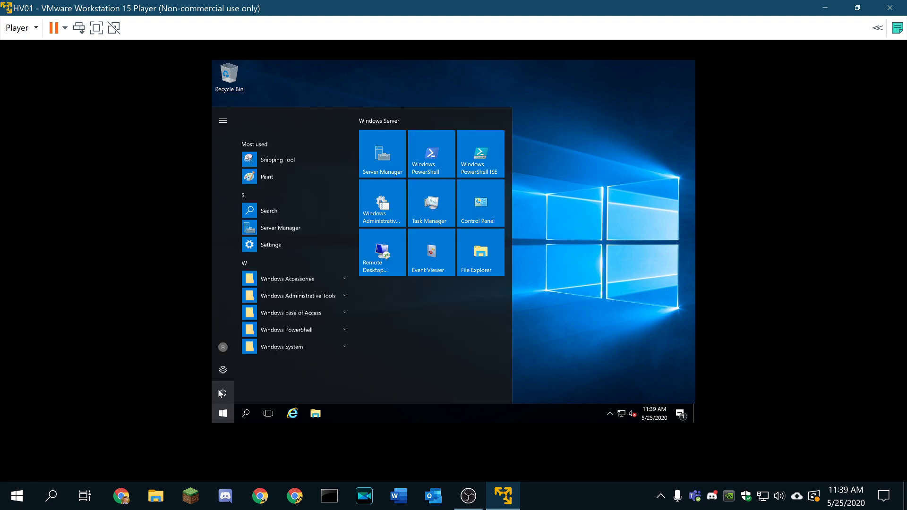
click(223, 393)
click(235, 360)
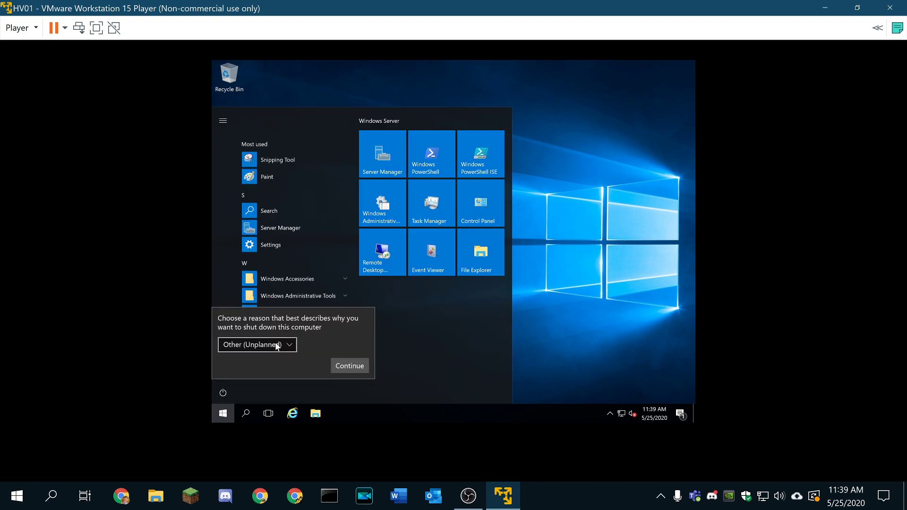
click(275, 344)
click(265, 285)
click(352, 368)
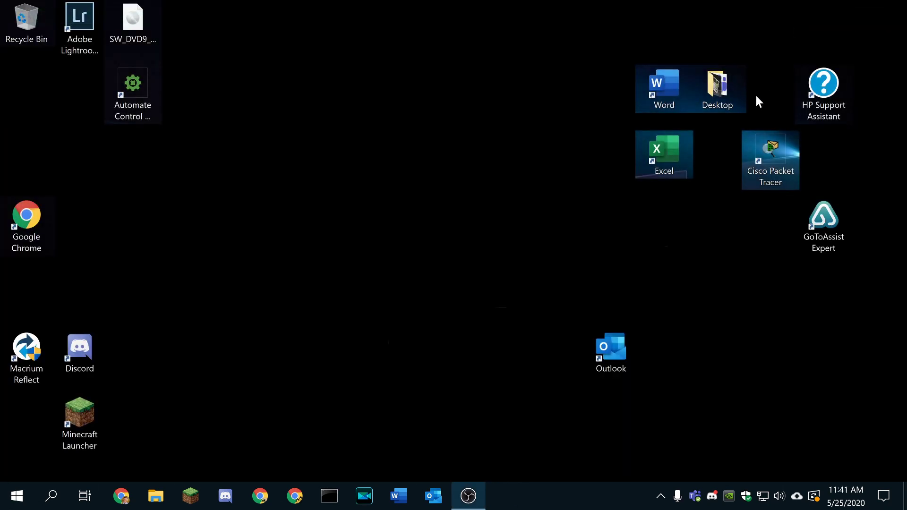
Step: Enable Virtualize Intel VT-x/EPT in HV01's processor settings and power the VM back on
key(super)
key(super)
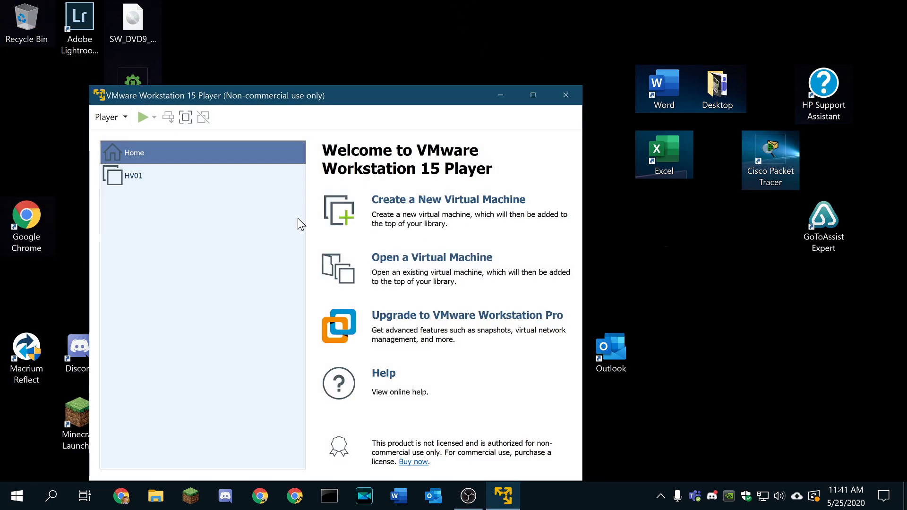
click(193, 182)
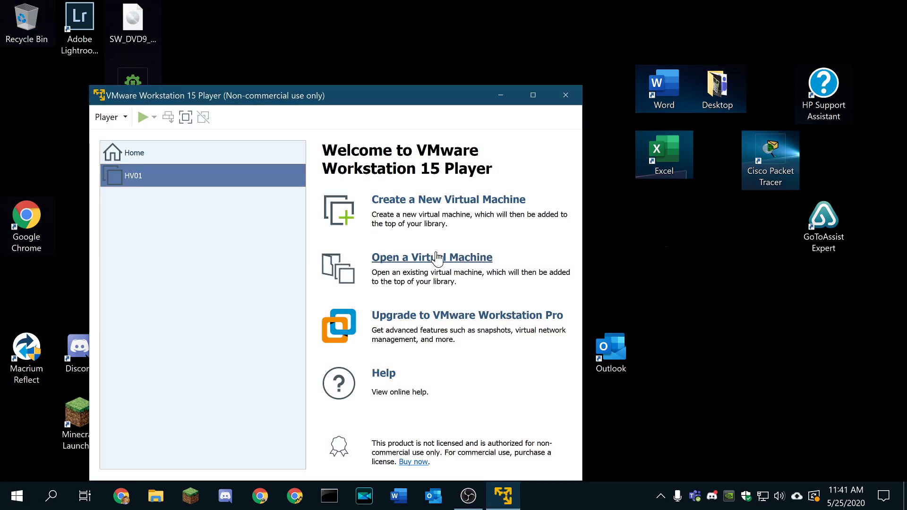
click(374, 464)
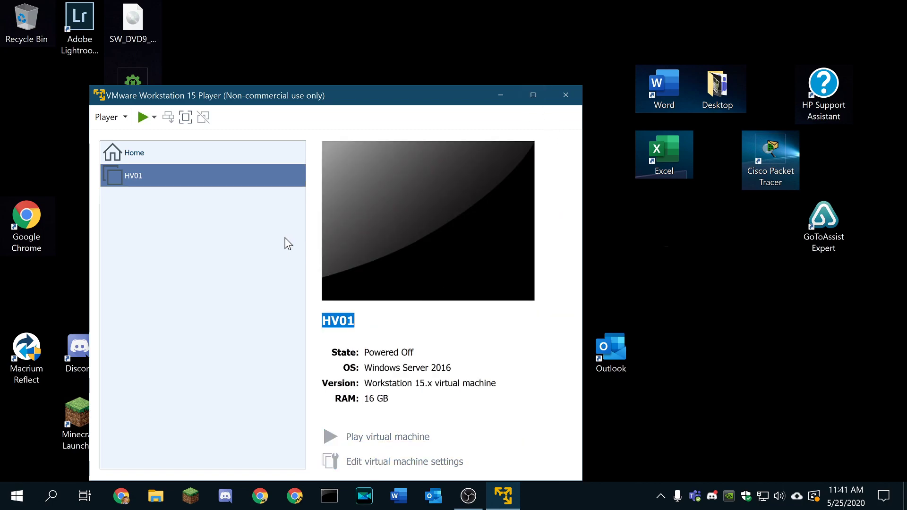
click(131, 77)
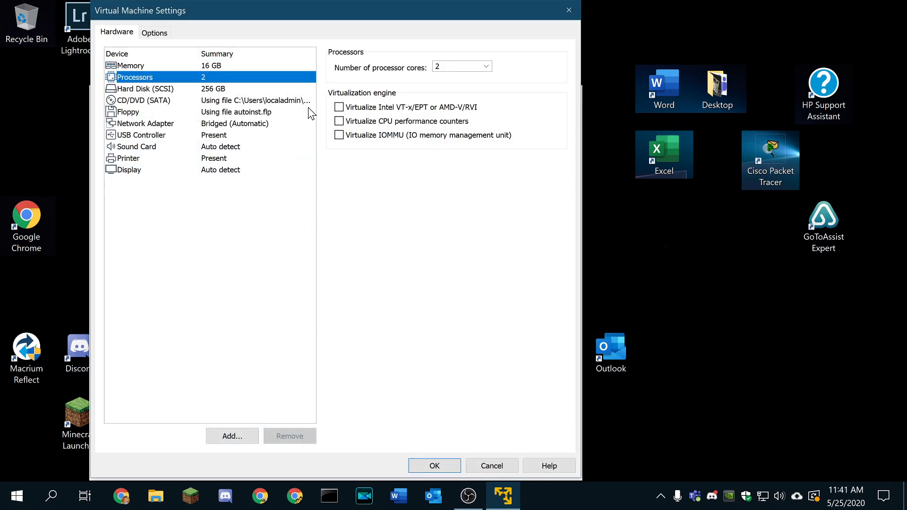
click(424, 106)
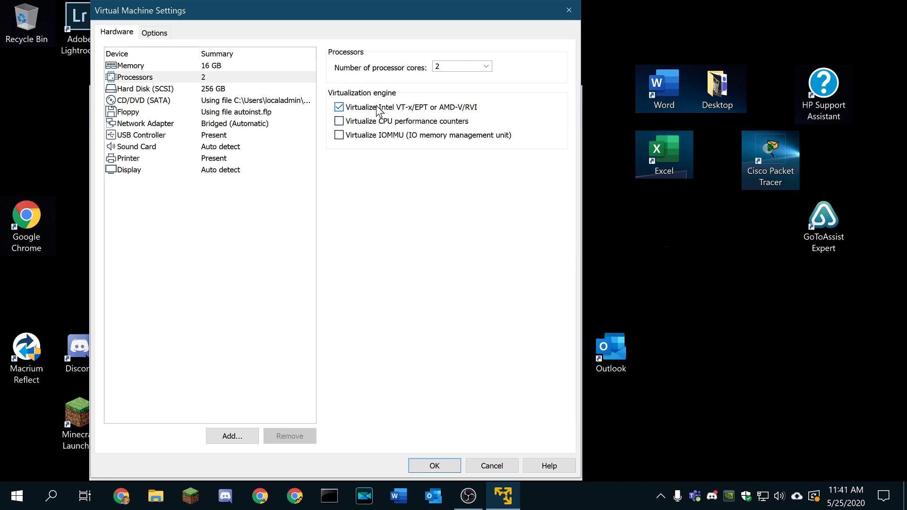
click(436, 466)
click(375, 438)
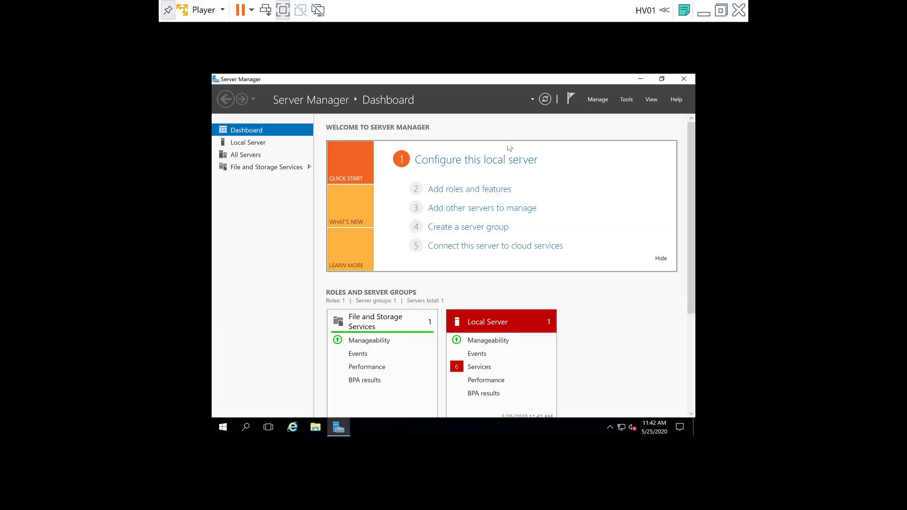
click(599, 99)
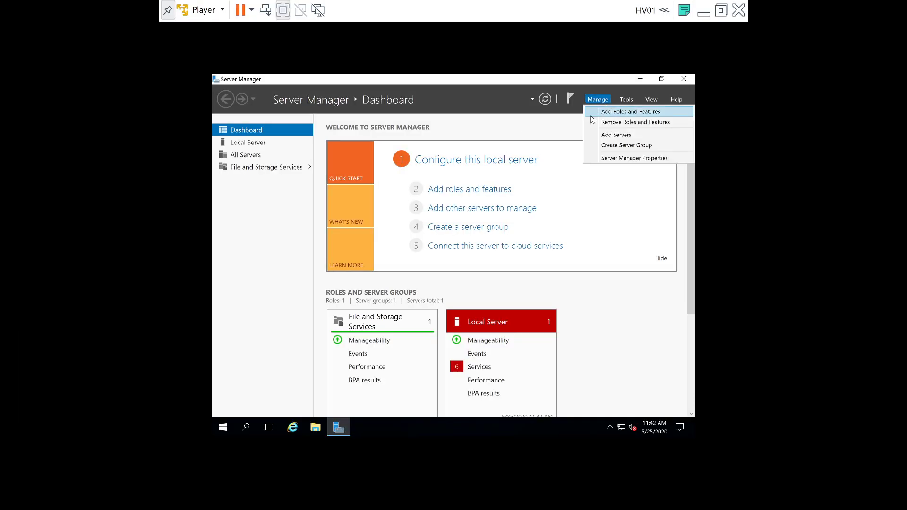
Step: Launch Add Roles and Features and select the Hyper-V role with its required features
click(616, 112)
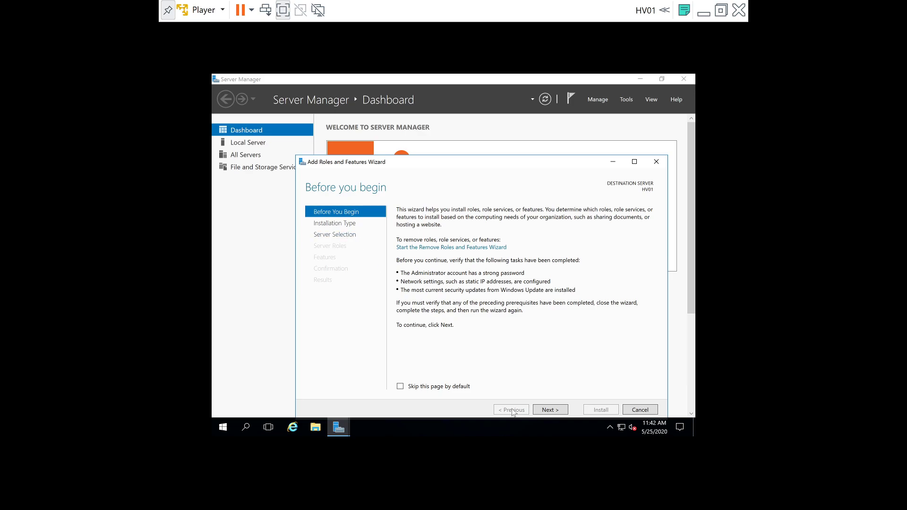
click(557, 411)
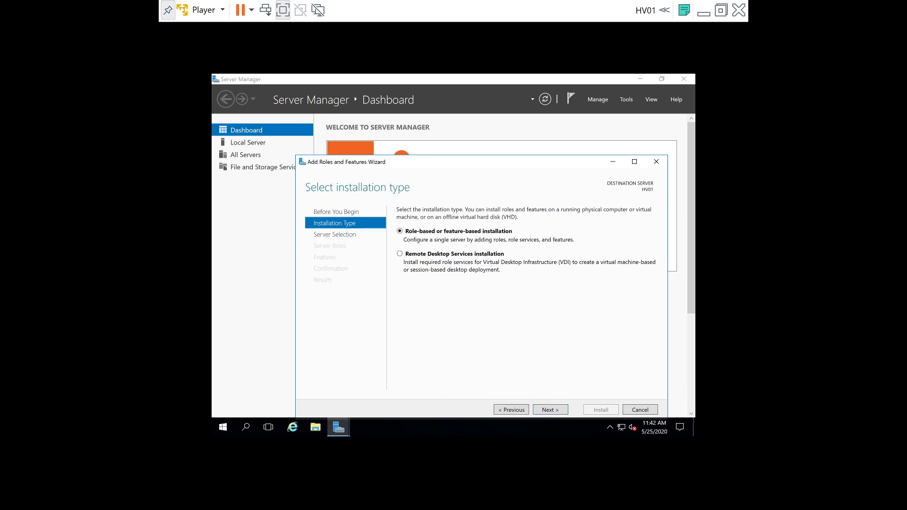
click(548, 409)
click(548, 409)
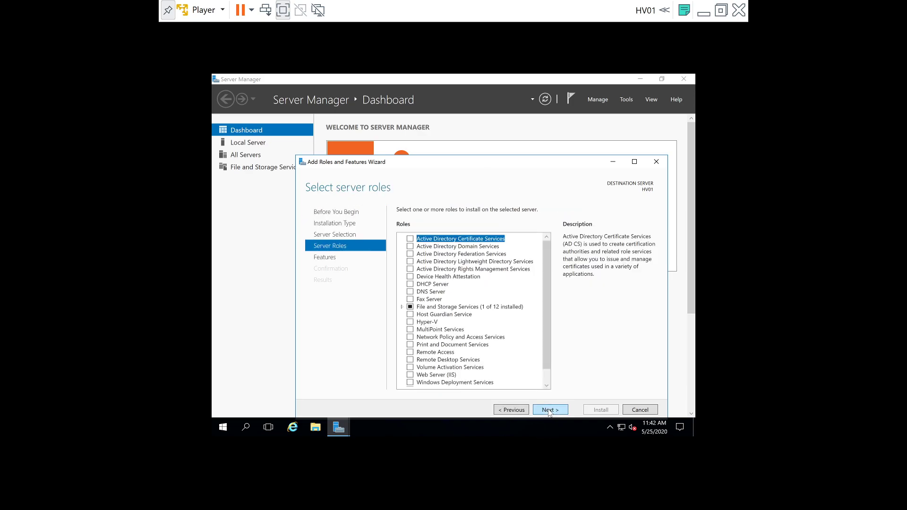
click(410, 330)
click(553, 366)
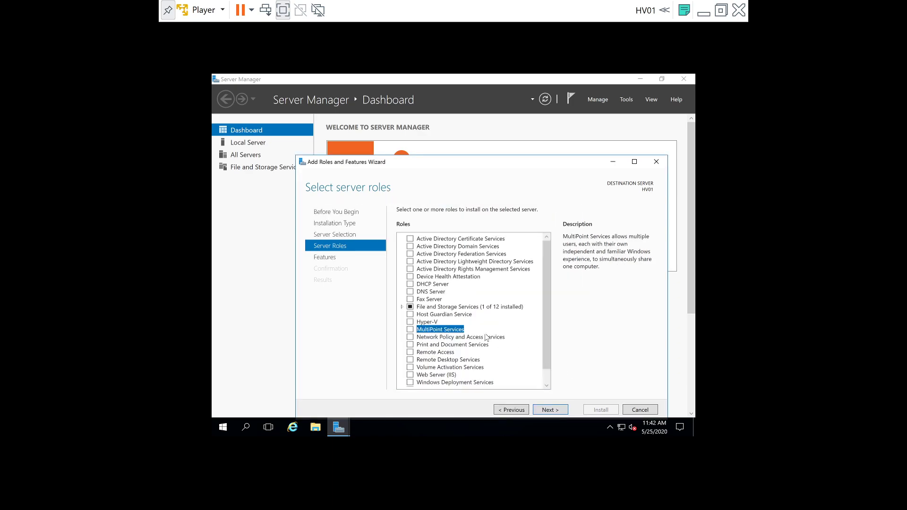
click(410, 322)
click(539, 367)
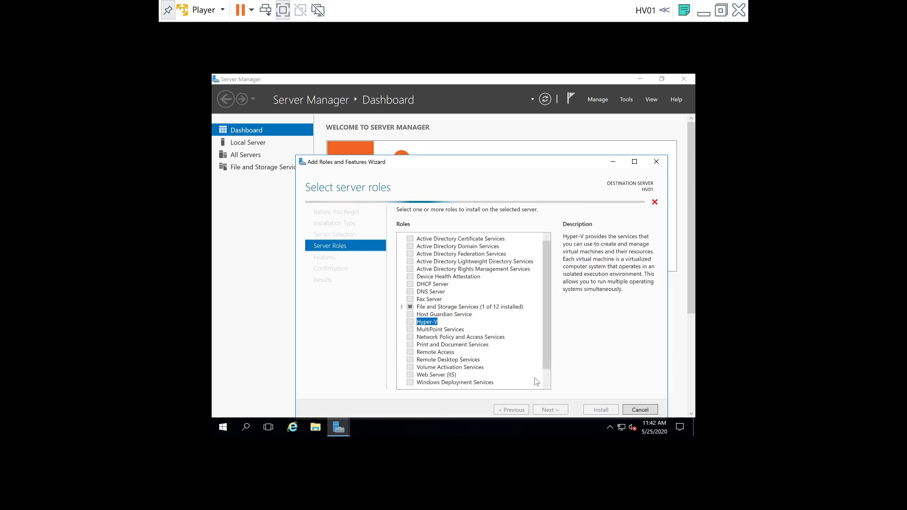
Step: Create a Hyper-V virtual switch on Ethernet0 and advance to the default storage locations
drag(498, 163, 486, 134)
click(539, 381)
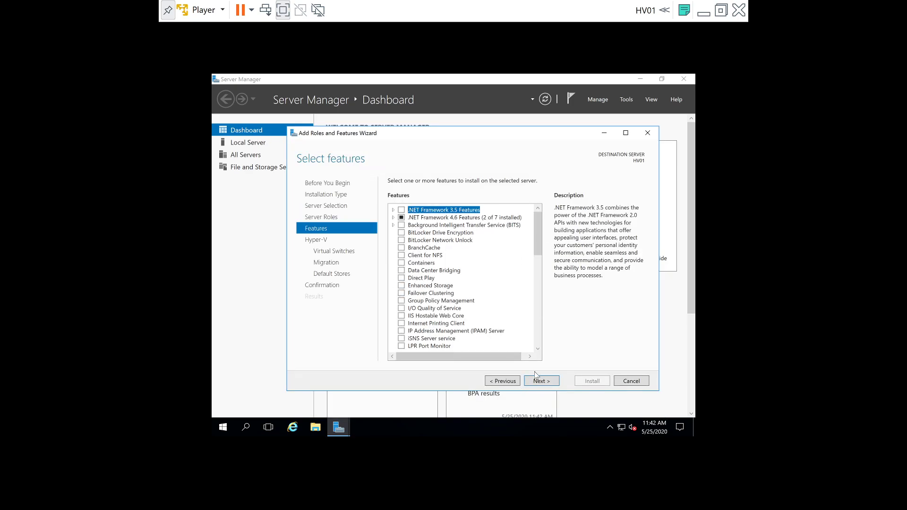
click(542, 383)
click(542, 381)
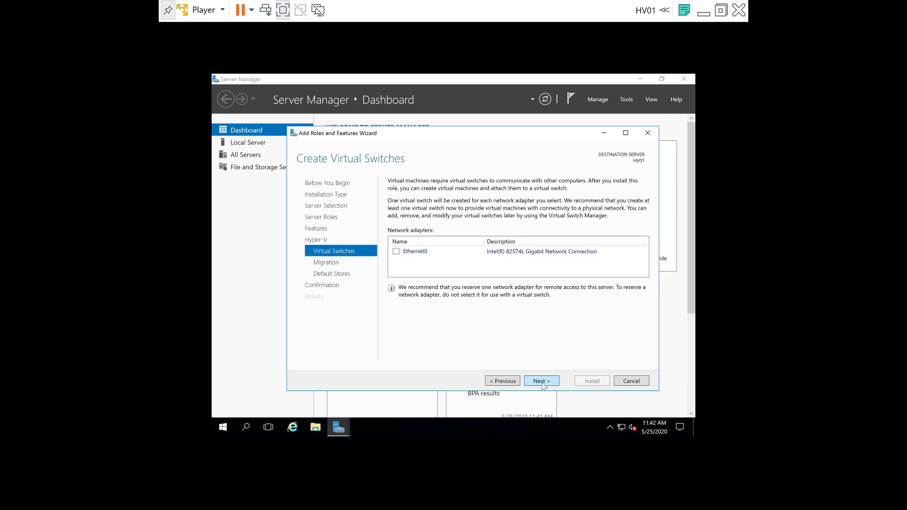
click(396, 252)
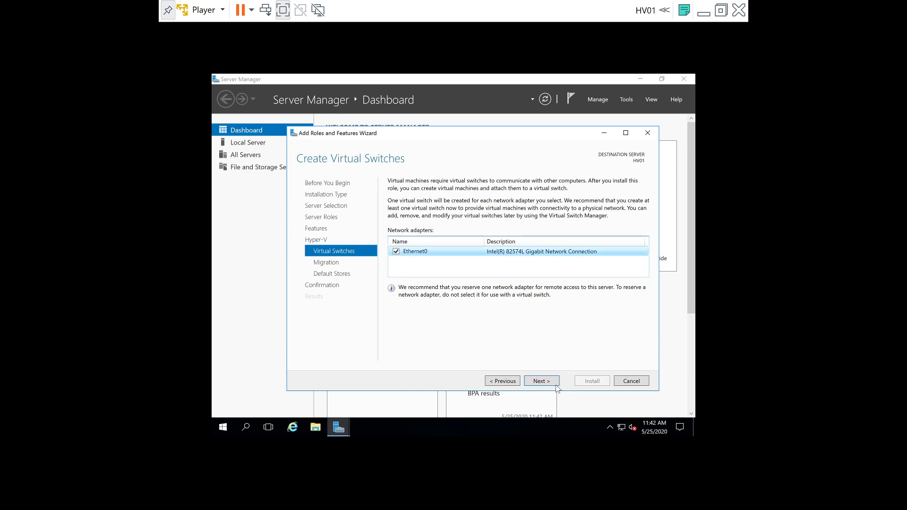
click(542, 382)
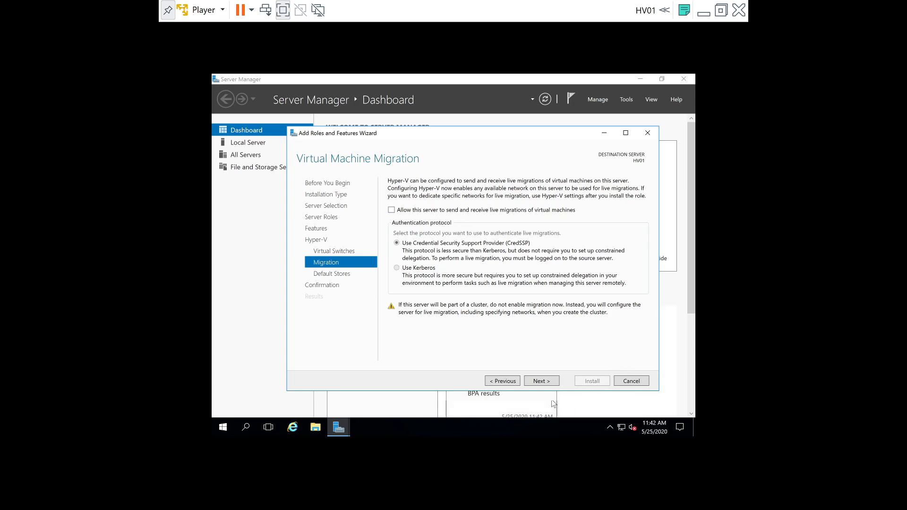
click(548, 381)
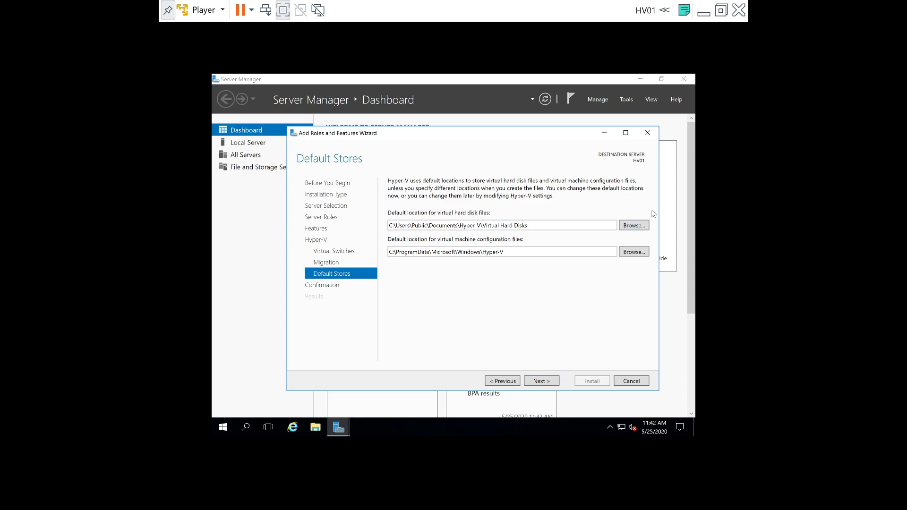
Step: Store virtual hard disks in a newly created C:\HyperV folder
click(642, 226)
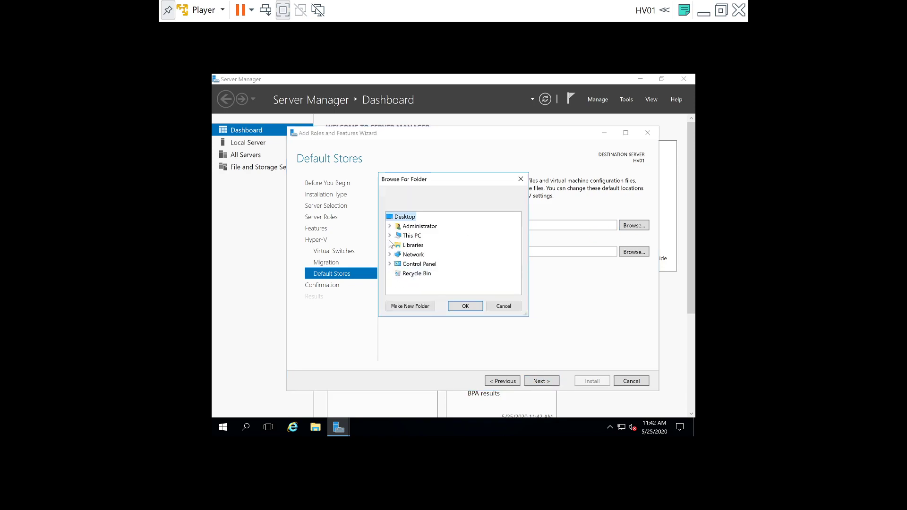
click(390, 235)
scroll(432, 262, down, 1)
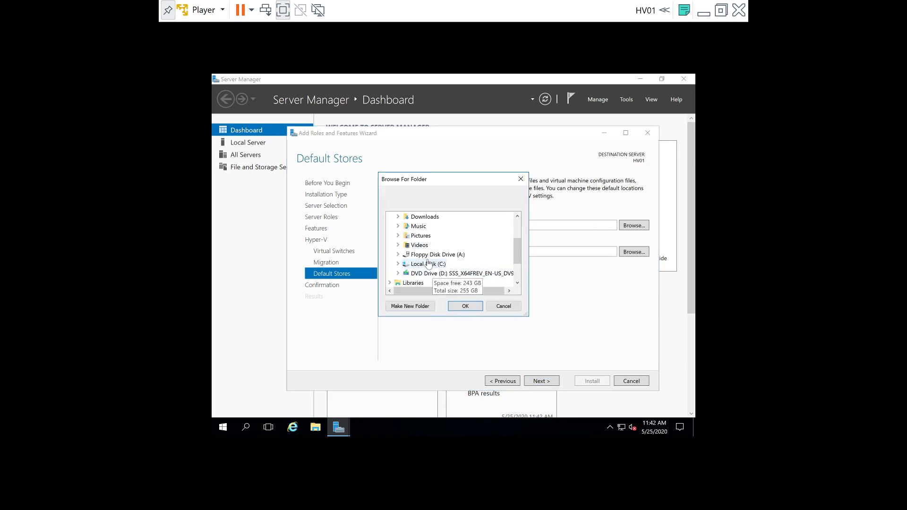
double_click(428, 264)
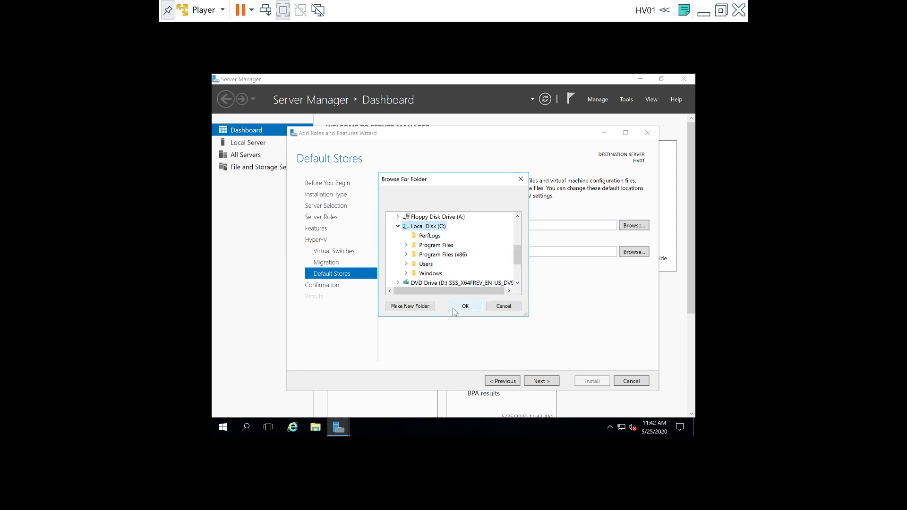
click(409, 306)
text(HyperV)
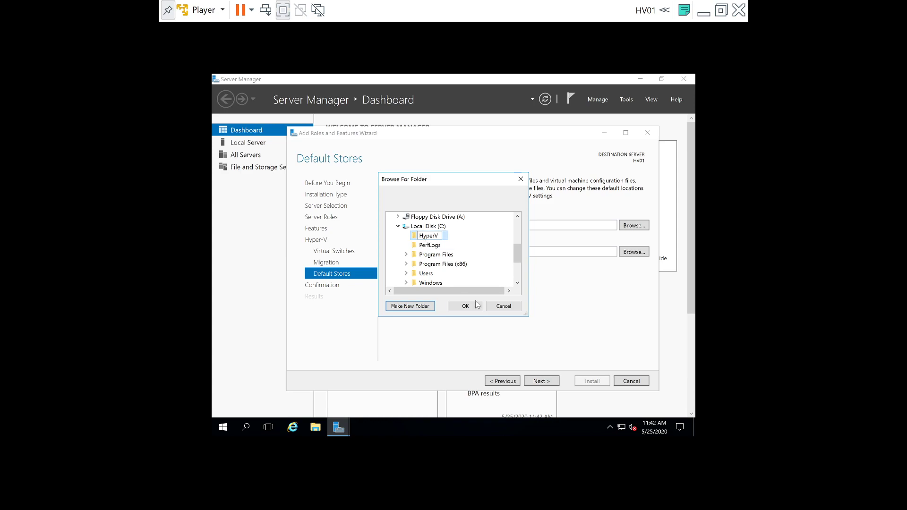
key(Return)
click(465, 305)
Step: Store VM configuration files in C:\HyperV too and reach the installation confirmation
click(636, 251)
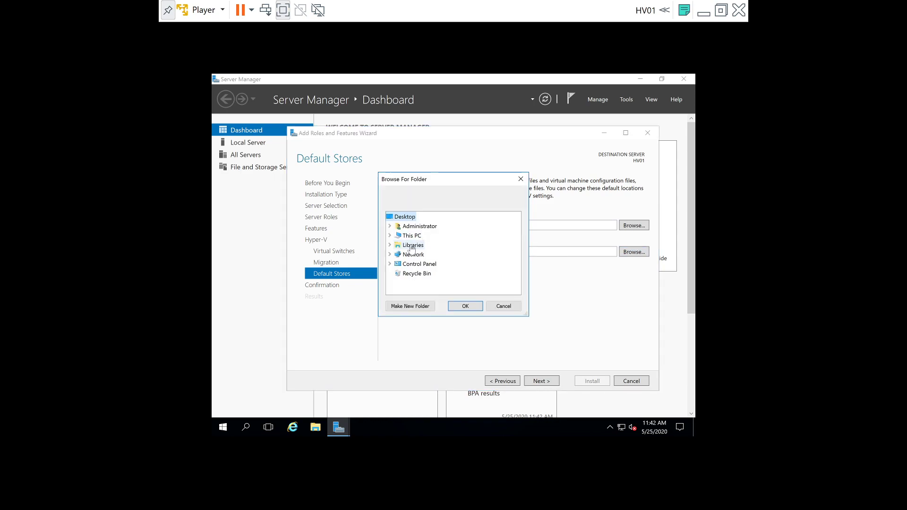
click(390, 235)
scroll(427, 257, down, 5)
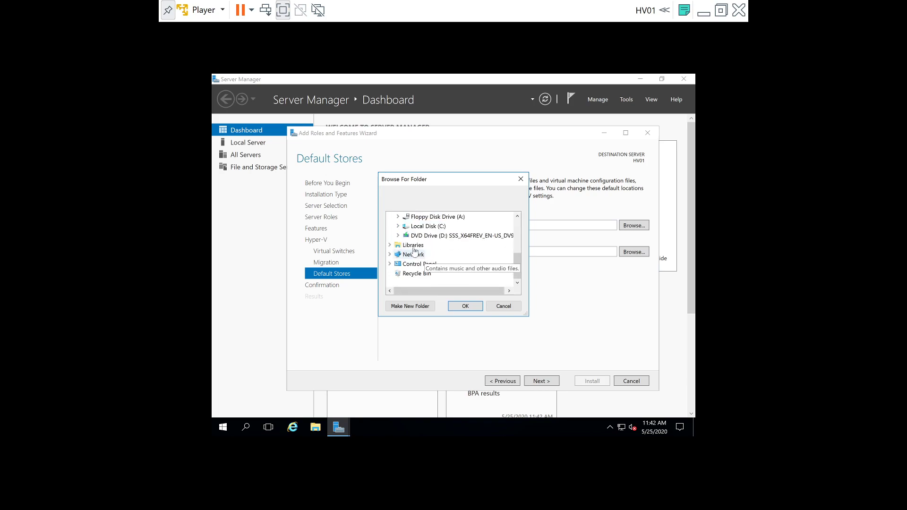
double_click(425, 226)
click(428, 226)
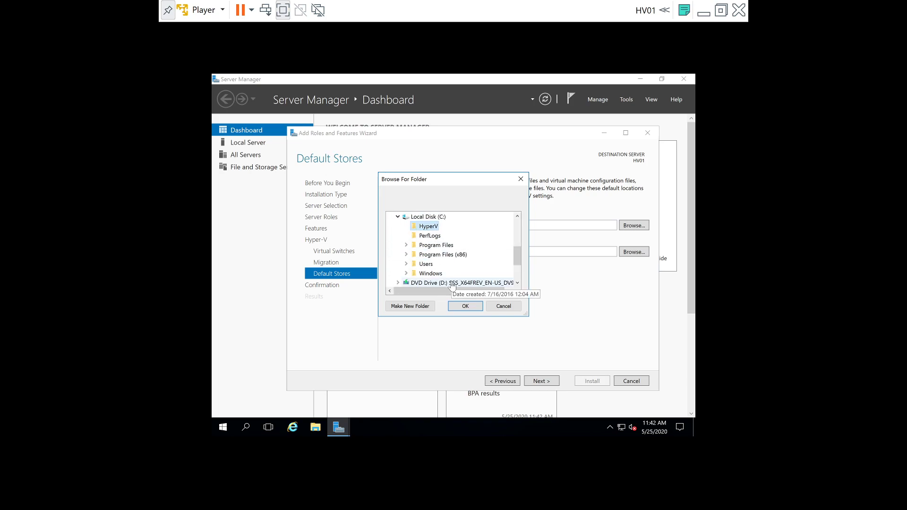
click(465, 305)
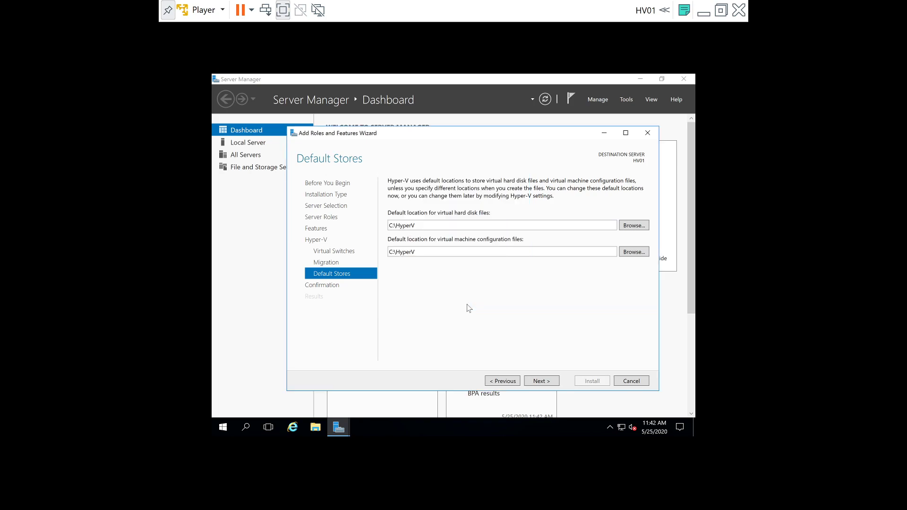
click(551, 381)
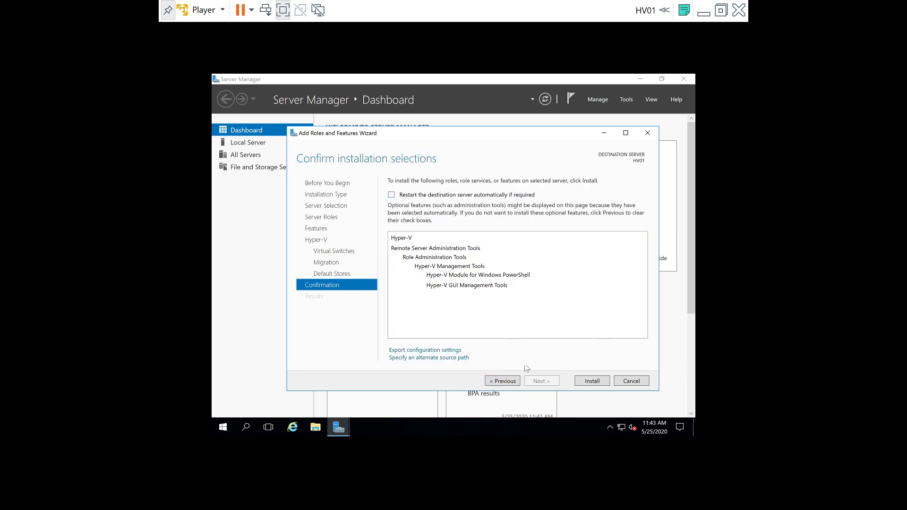
Step: Install Hyper-V and copy the Windows Server 2016 ISO onto the guest desktop
click(593, 381)
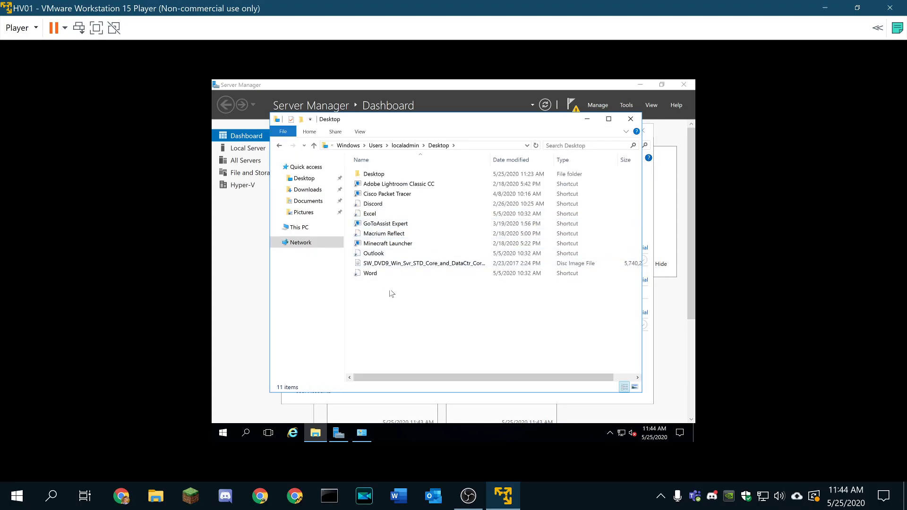
drag(401, 265, 303, 178)
click(633, 118)
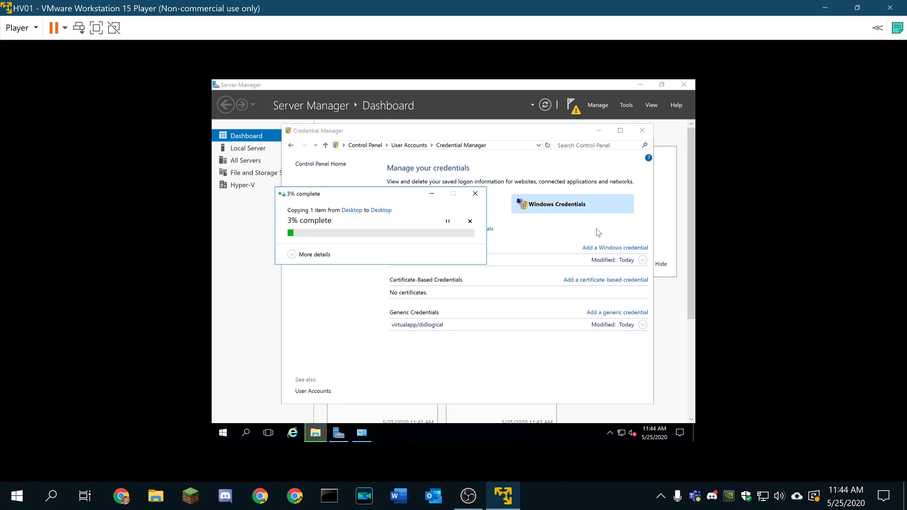
click(293, 250)
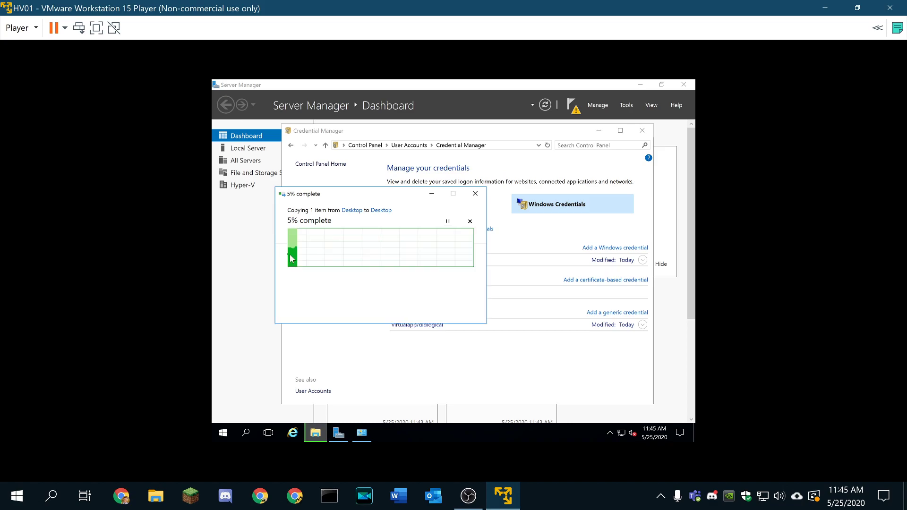
Step: Close Credential Manager and Server Manager, then open Windows Settings with Win+I
click(642, 131)
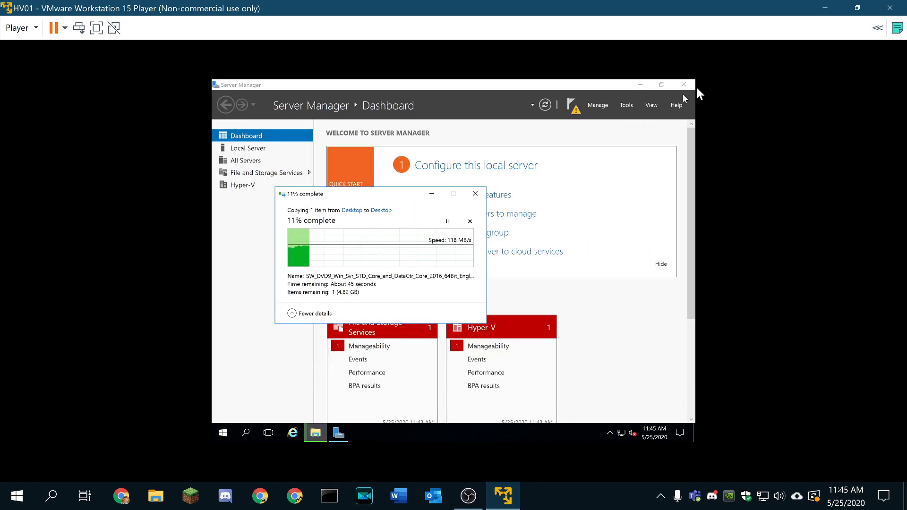
click(683, 84)
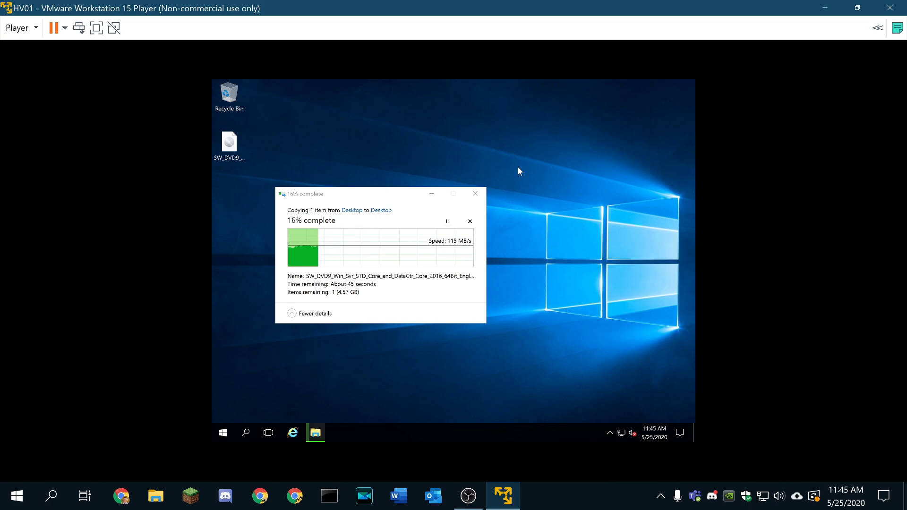
key(super+i)
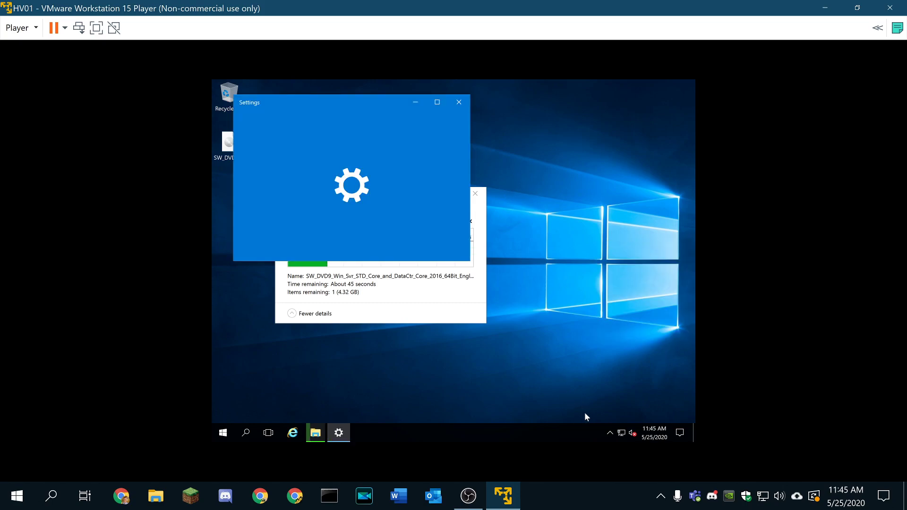
Step: Maximize Settings and run Check for updates under Update & security
click(609, 433)
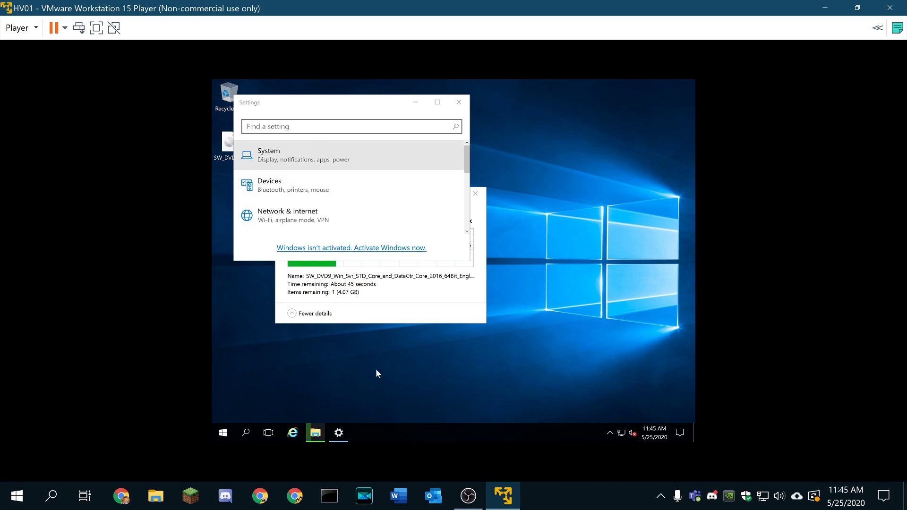
click(437, 100)
click(508, 300)
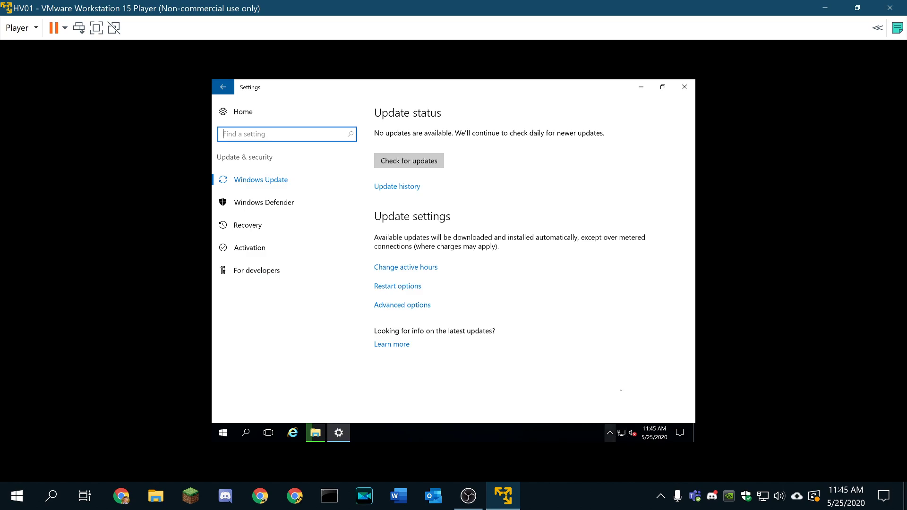
click(416, 161)
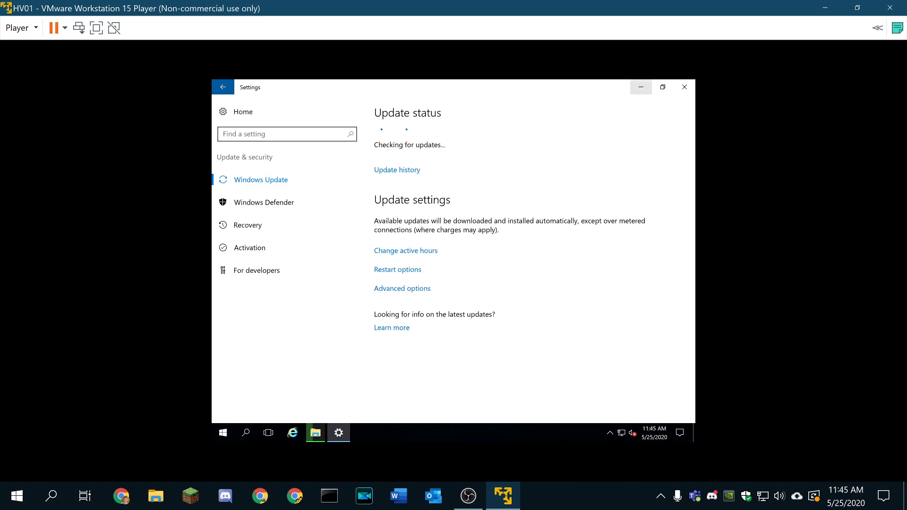
click(640, 87)
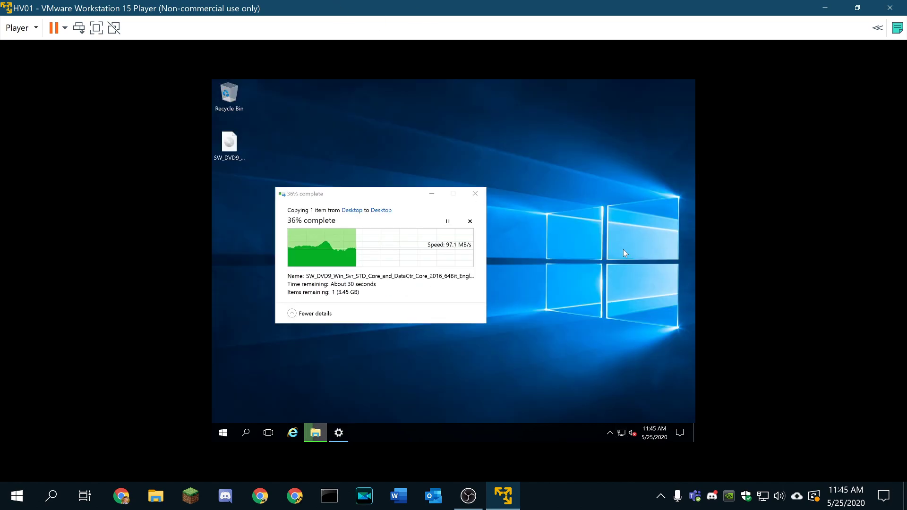
Step: Move the hidden tray icon onto the guest taskbar and bring Windows Update back
right_click(598, 283)
click(616, 387)
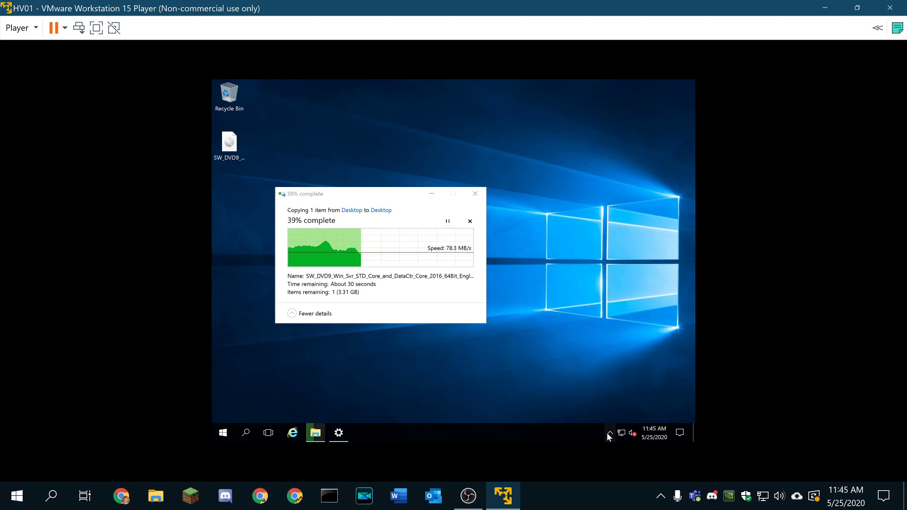
drag(603, 414, 606, 431)
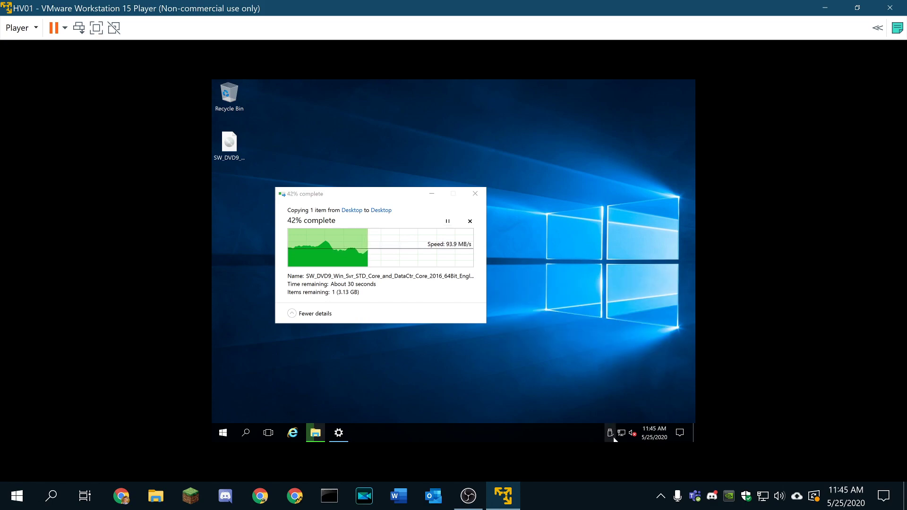
key(alt+Tab)
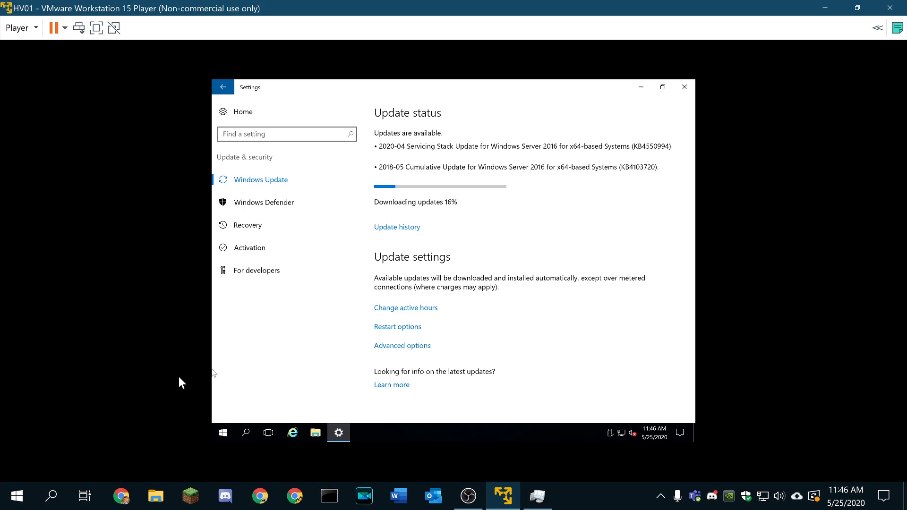
click(222, 431)
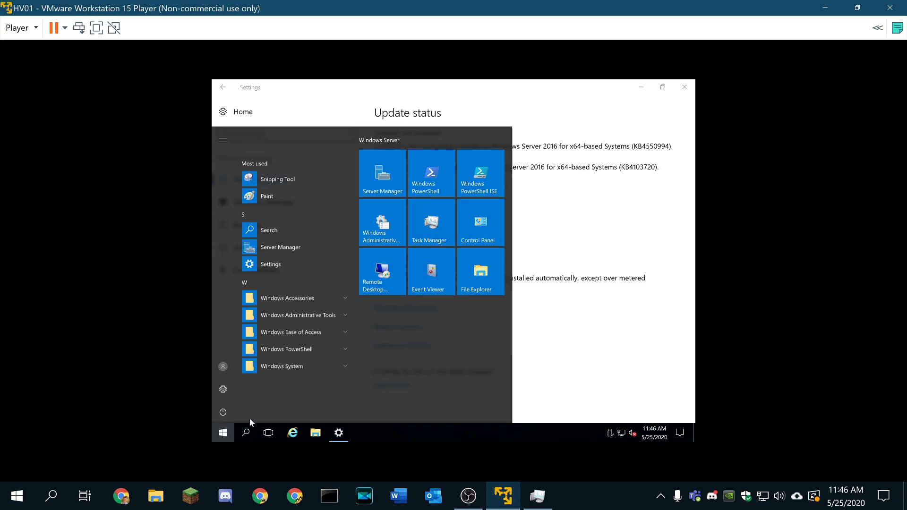
Step: Restart the guest with Other (Unplanned) as the reason and wait for its desktop
click(223, 411)
click(228, 387)
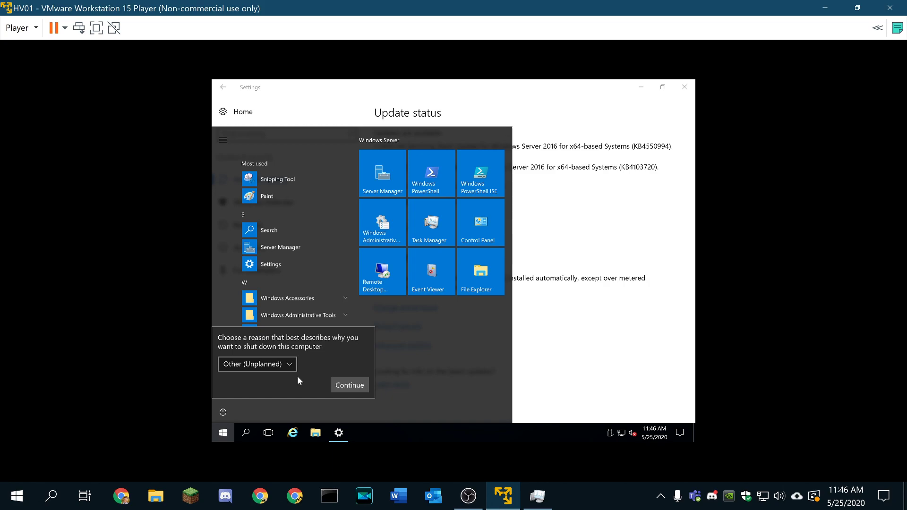
click(346, 385)
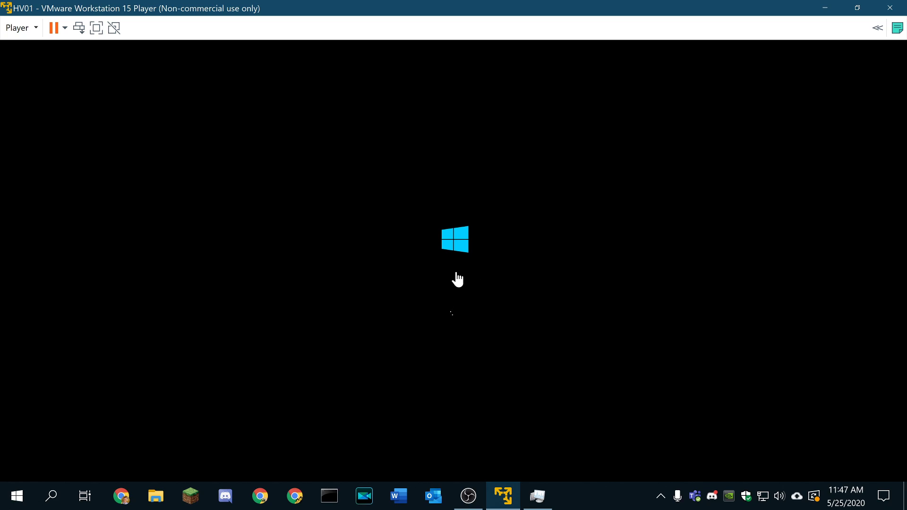
click(563, 493)
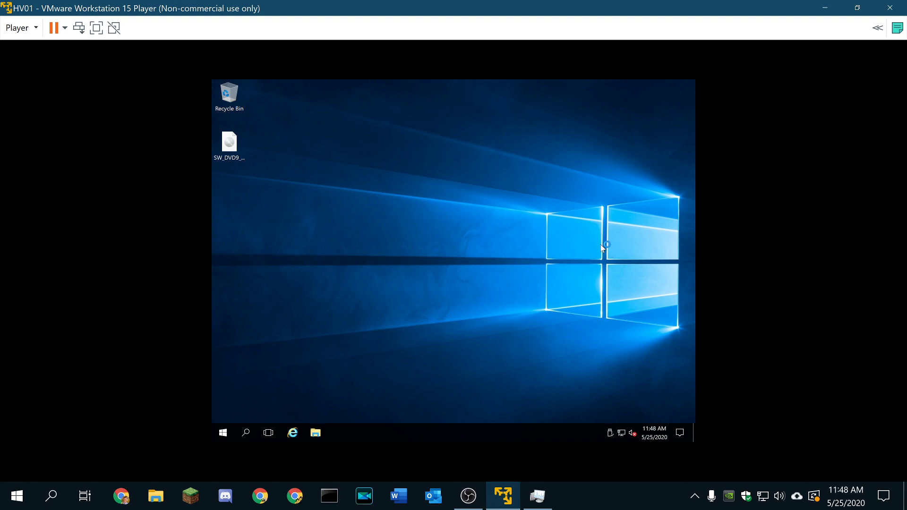
Step: Expand Windows Administrative Tools in the guest Start menu and browse its tools
key(super)
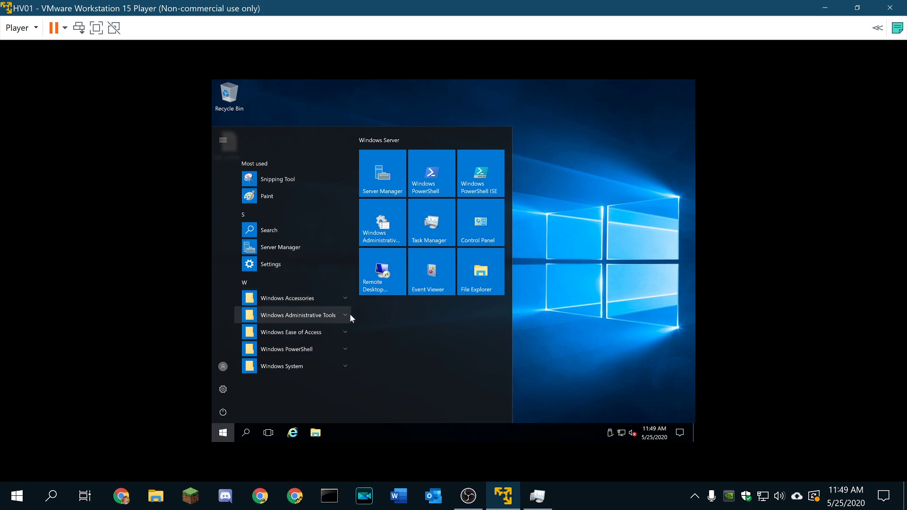
click(319, 316)
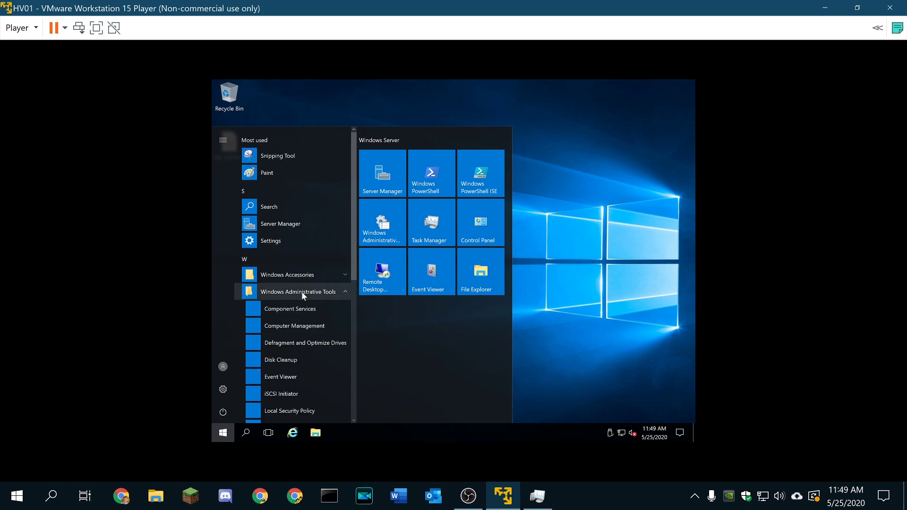
click(295, 290)
click(295, 315)
scroll(294, 318, down, 5)
scroll(294, 319, up, 6)
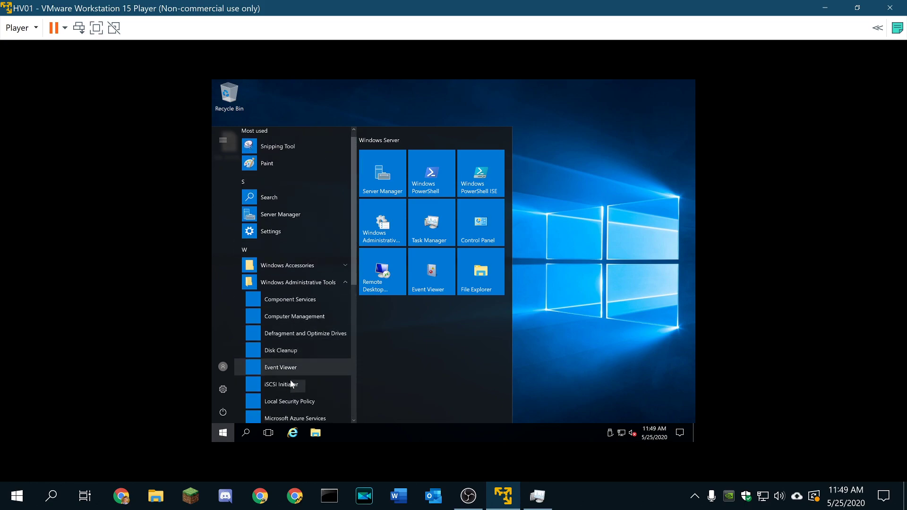
scroll(302, 336, down, 2)
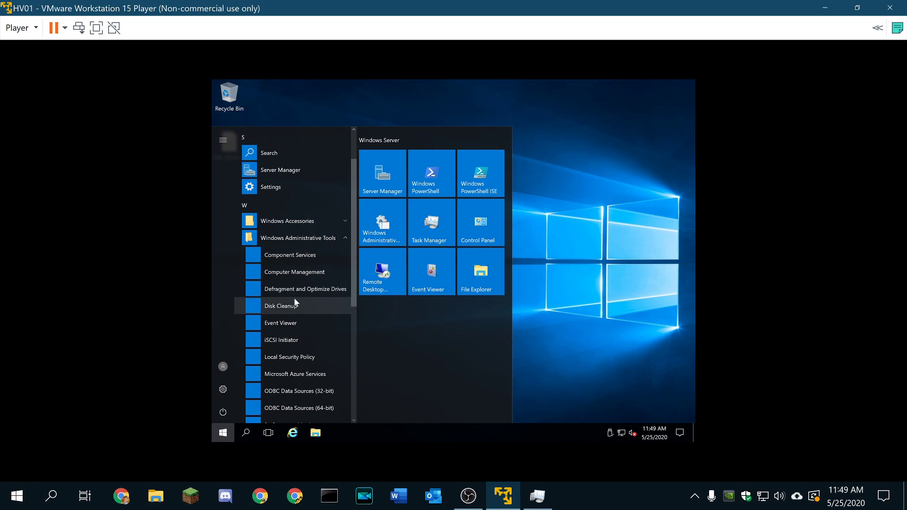
scroll(295, 302, down, 5)
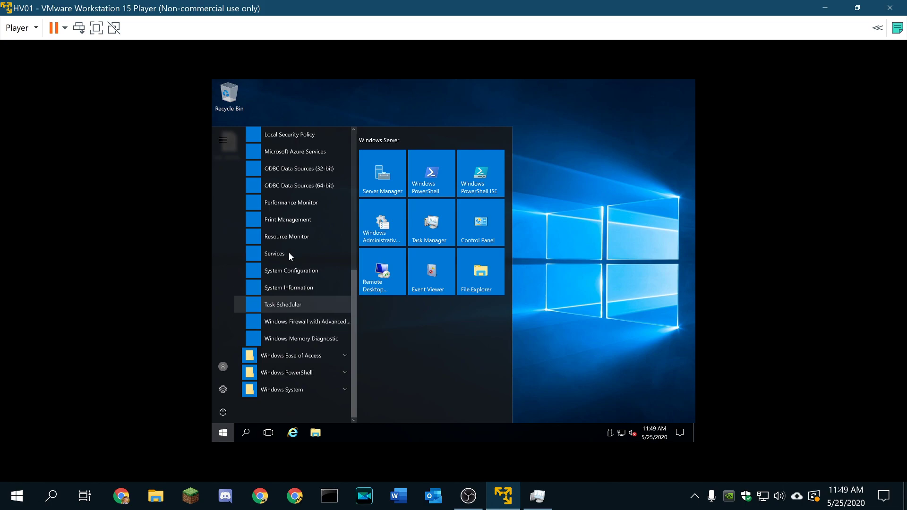
click(593, 254)
Step: Bring up the More options for Hyper-V Manager from its right-click menu
key(super)
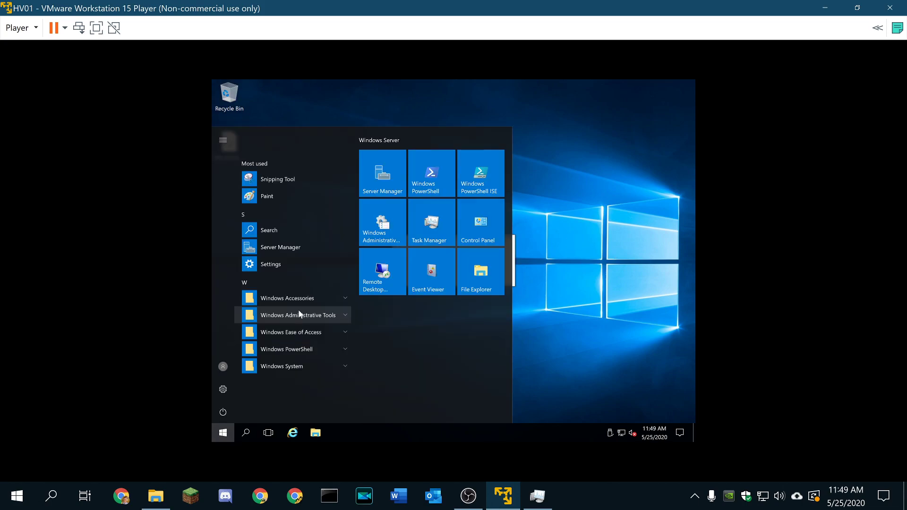
click(297, 313)
scroll(297, 308, down, 3)
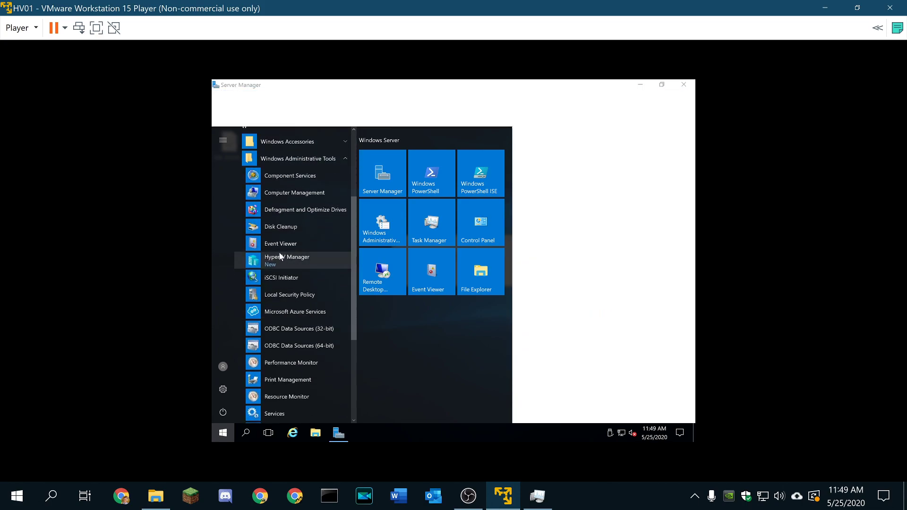
click(282, 265)
right_click(282, 265)
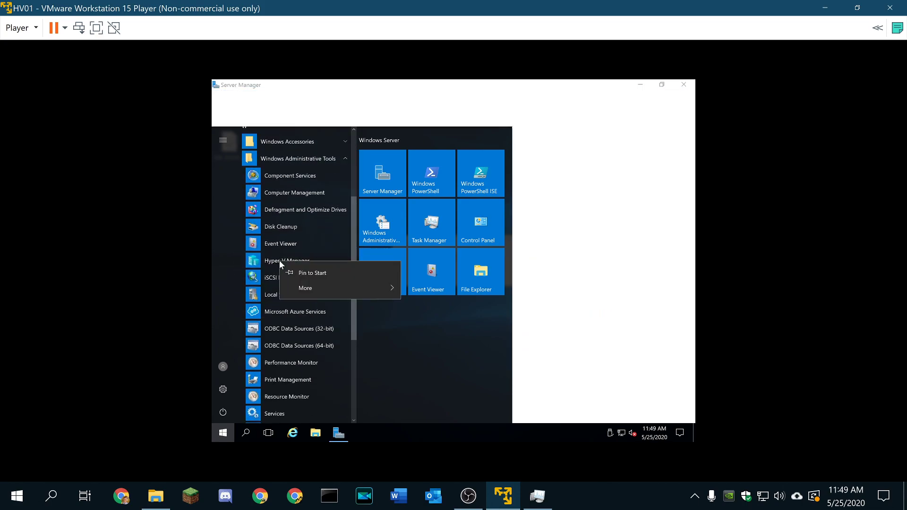
mouse_move(322, 289)
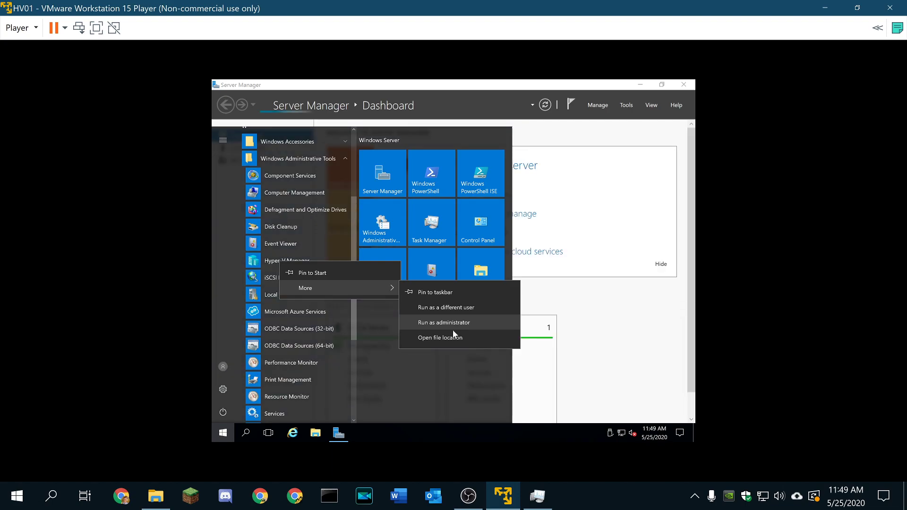
Step: Open Hyper-V Manager's file location and close the Start menu and Server Manager
click(452, 335)
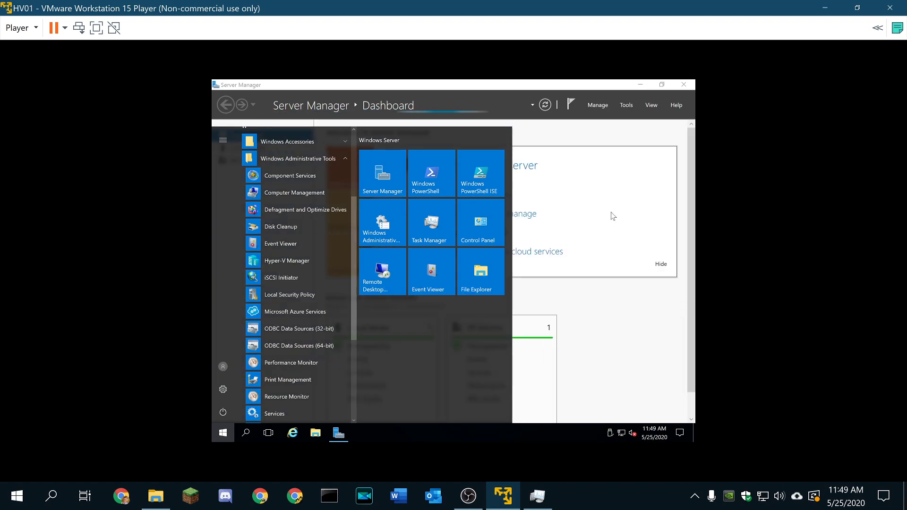
key(Escape)
key(alt+F4)
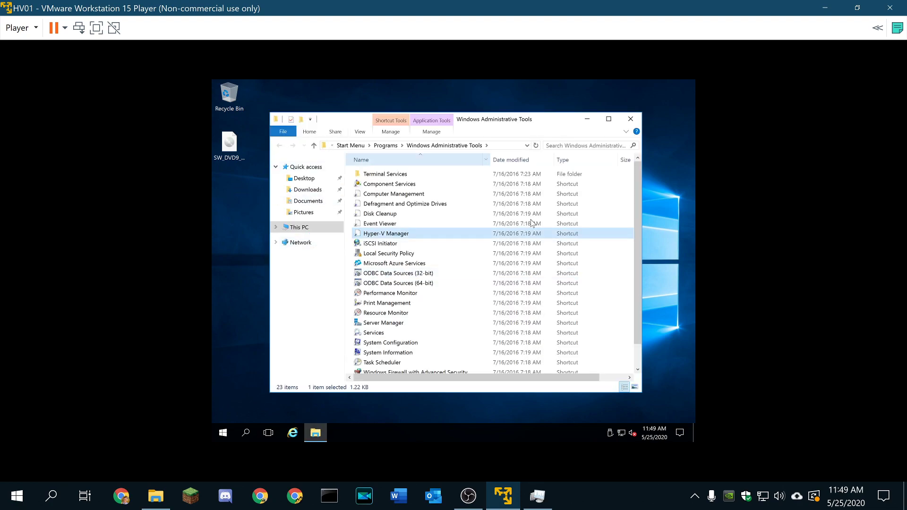
Step: Paste Server Manager, Computer Management, Component Services, Event Viewer and Services shortcuts onto the guest desktop
ctrl+click(383, 325)
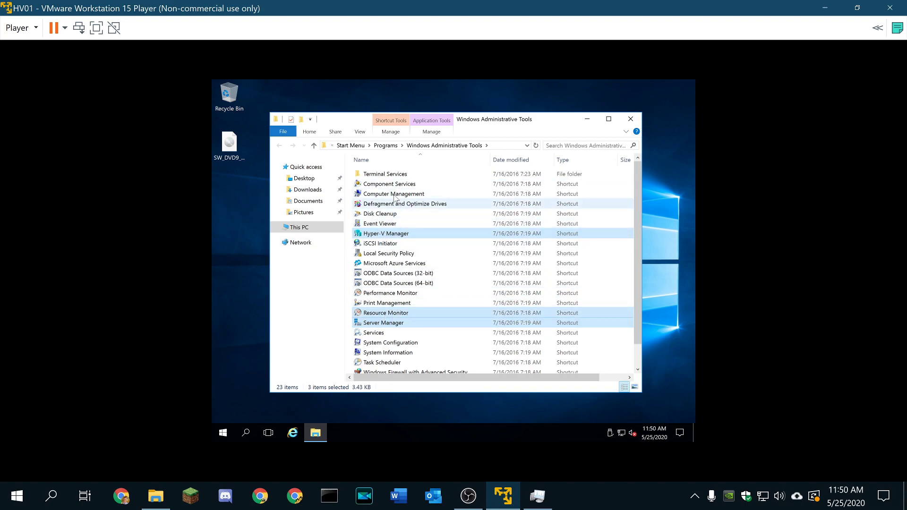
ctrl+click(417, 195)
ctrl+click(403, 185)
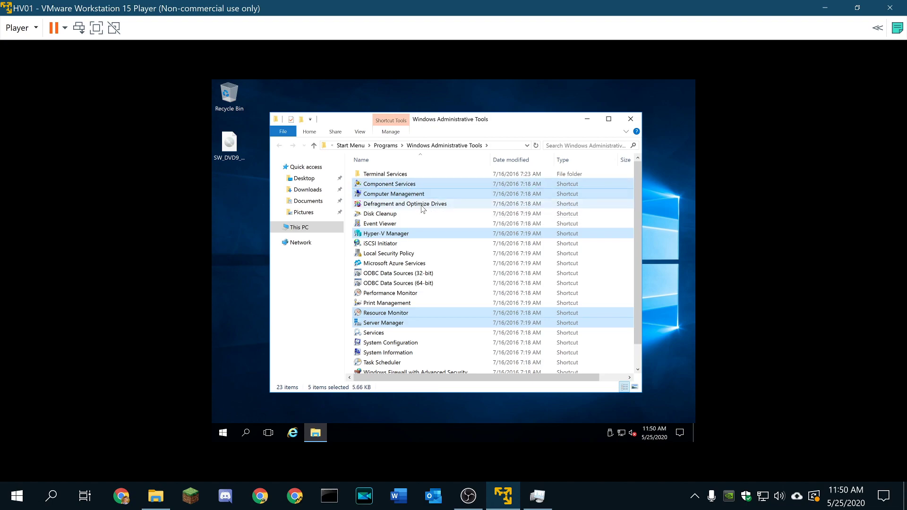
scroll(417, 233, down, 1)
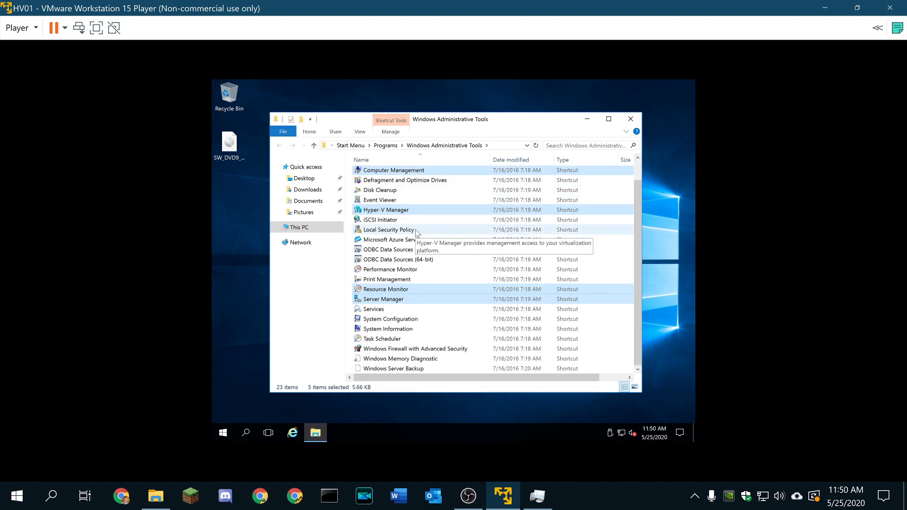
ctrl+click(386, 200)
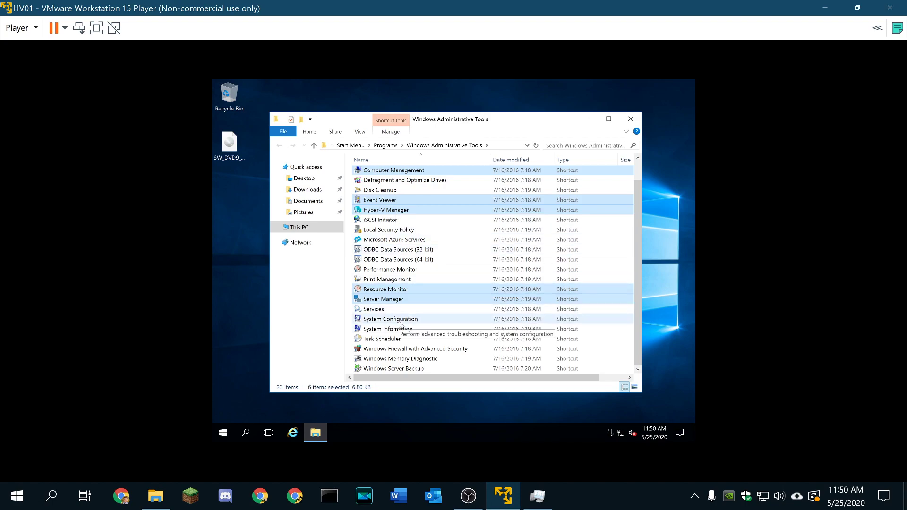
ctrl+click(386, 310)
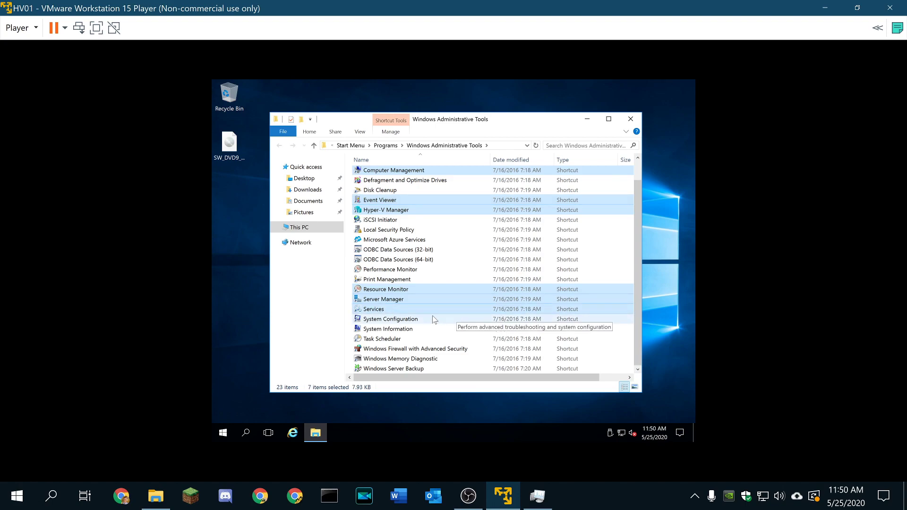
click(231, 258)
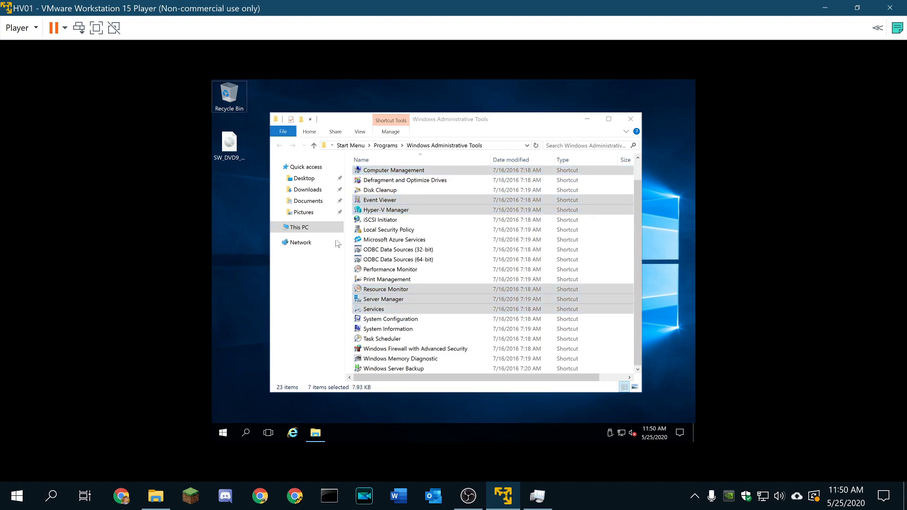
key(ctrl+v)
key(super+d)
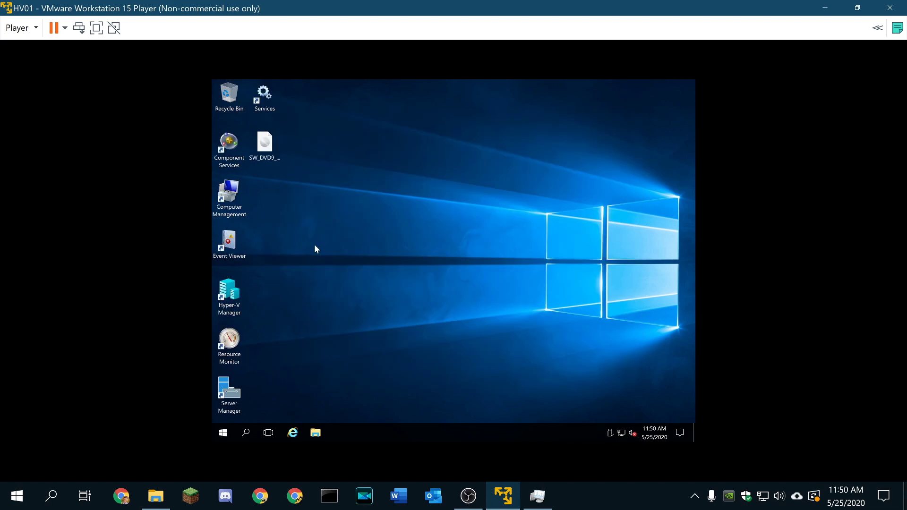
double_click(238, 297)
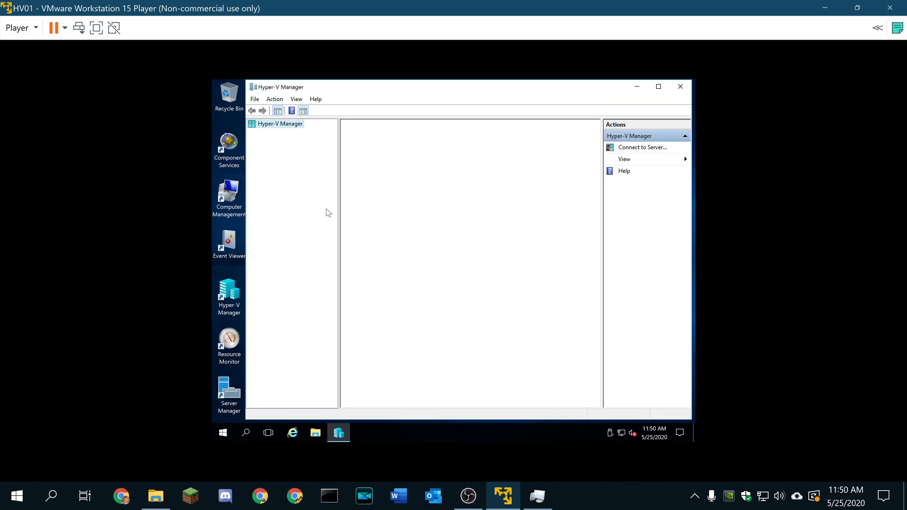
Step: Maximize Hyper-V Manager, select HV01 and start the New Virtual Machine wizard
click(659, 87)
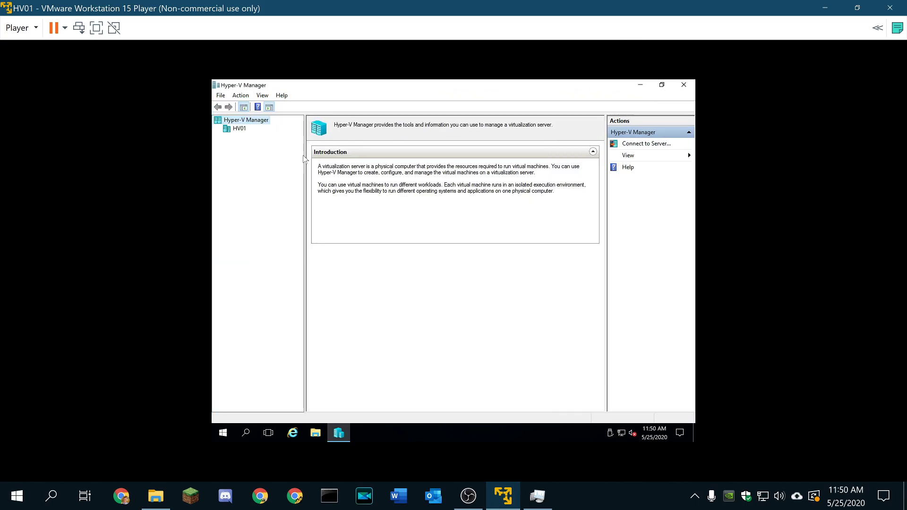
click(238, 129)
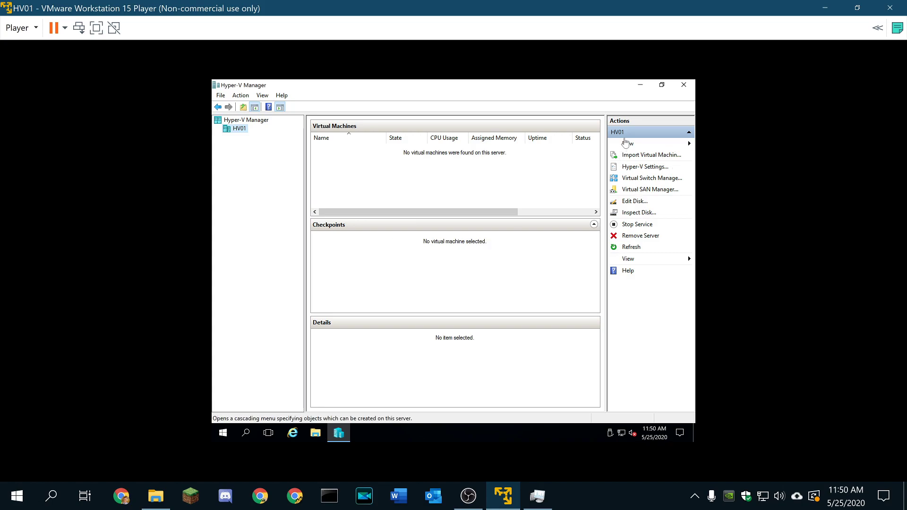
click(628, 144)
click(647, 145)
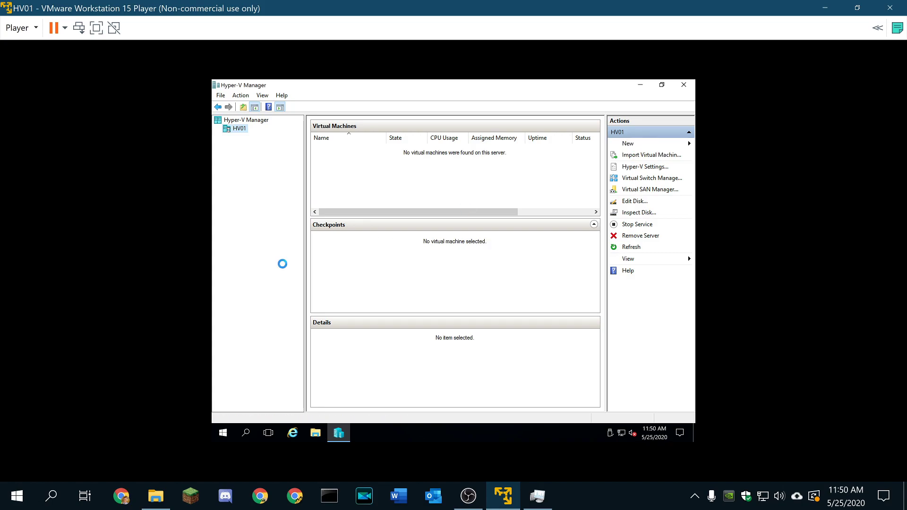
Step: Name the new VM DC01 and give it 4096 MB startup memory
click(522, 362)
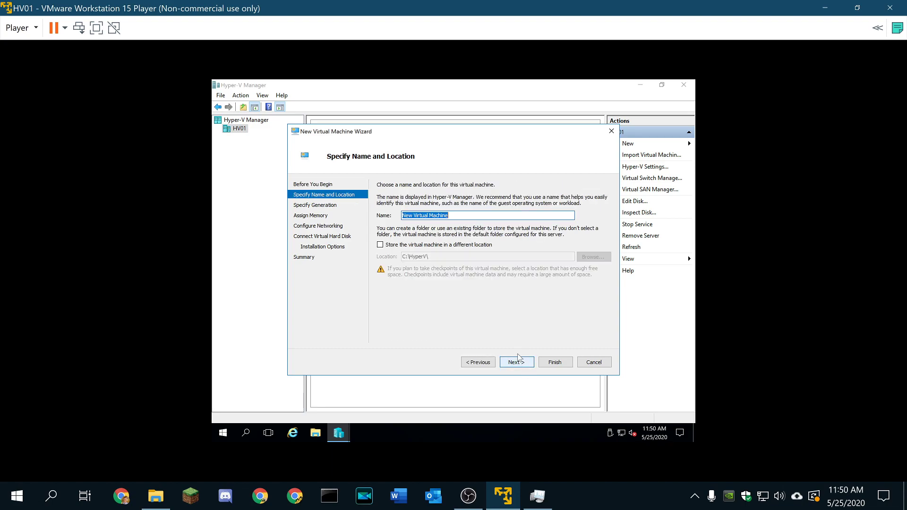
click(478, 213)
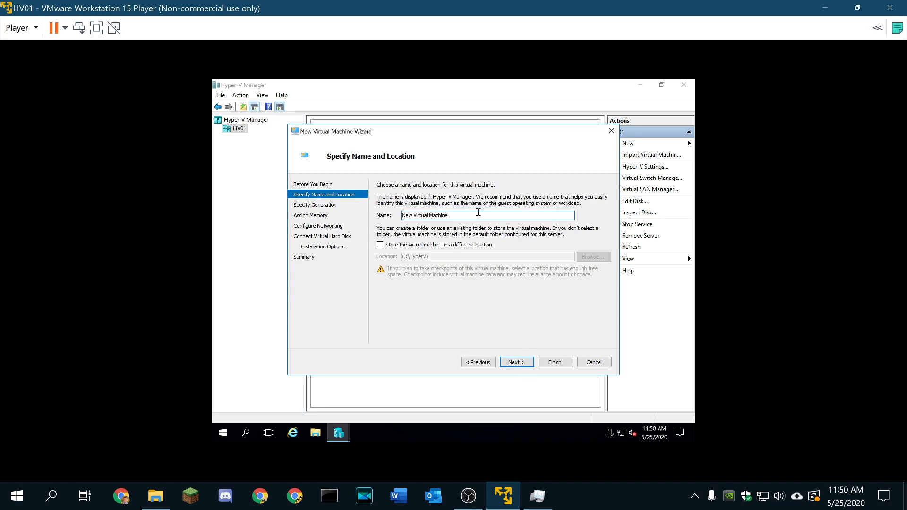
key(ctrl+a)
text(DC01)
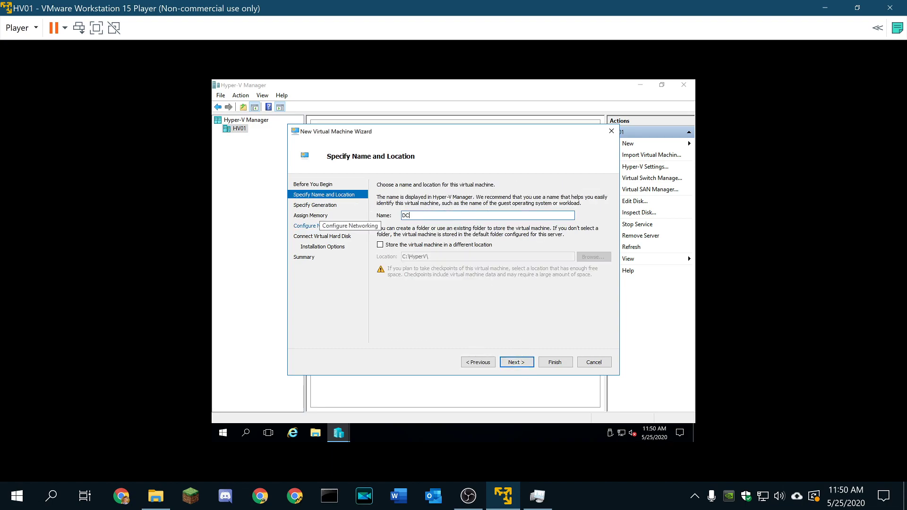
click(516, 362)
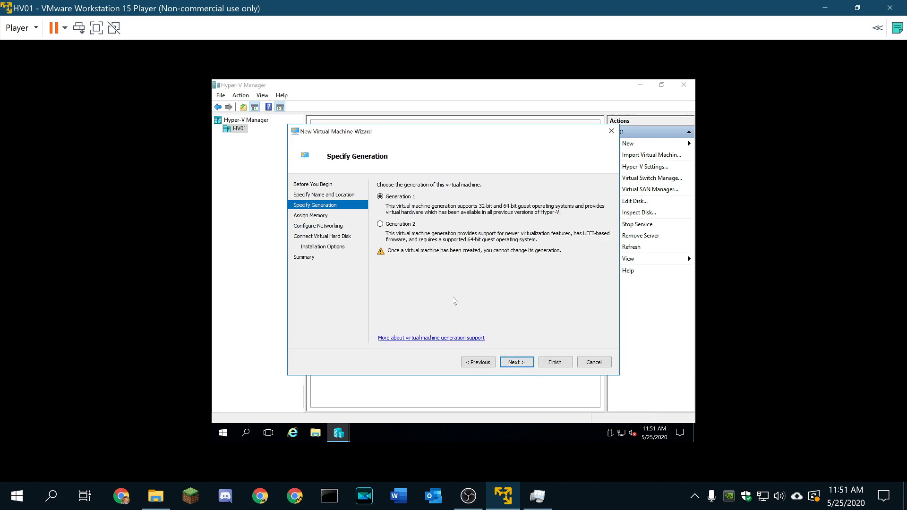
click(520, 365)
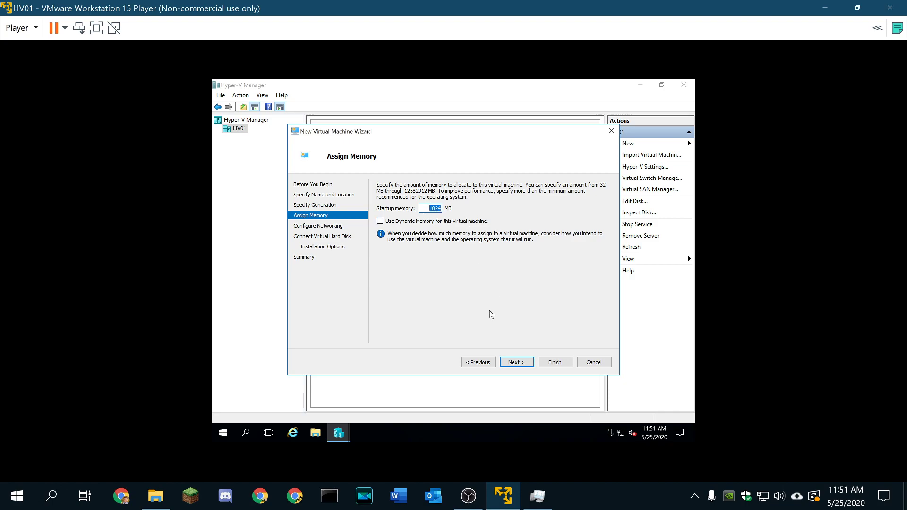
text(4096)
Step: Connect DC01 to the Intel virtual switch and give it a 128 GB virtual disk
click(519, 363)
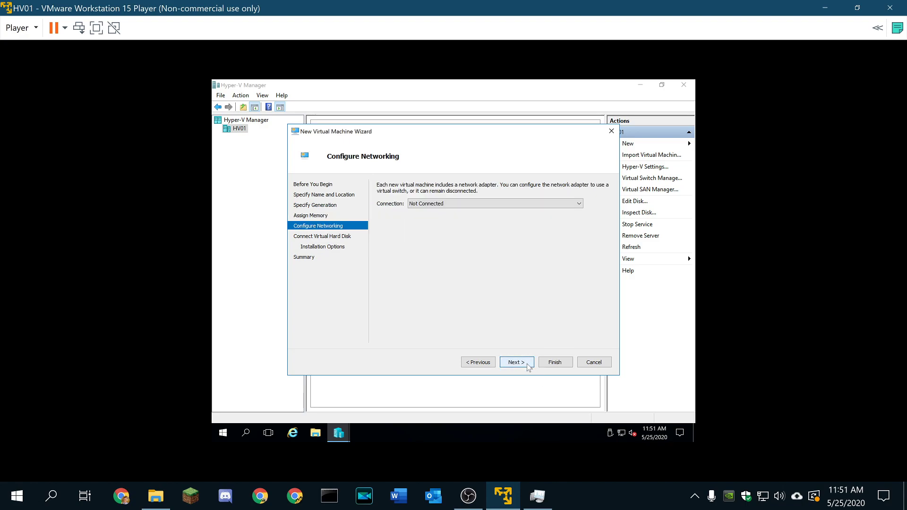
click(432, 204)
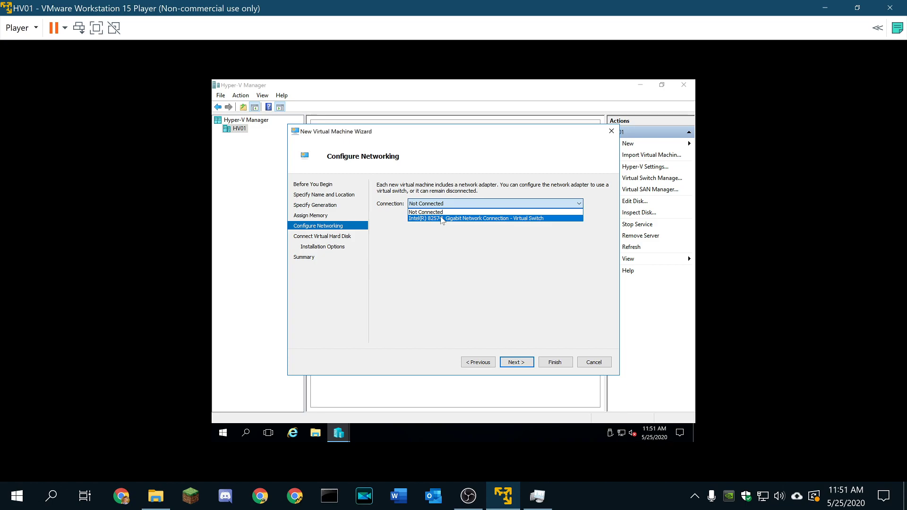
click(437, 217)
click(516, 362)
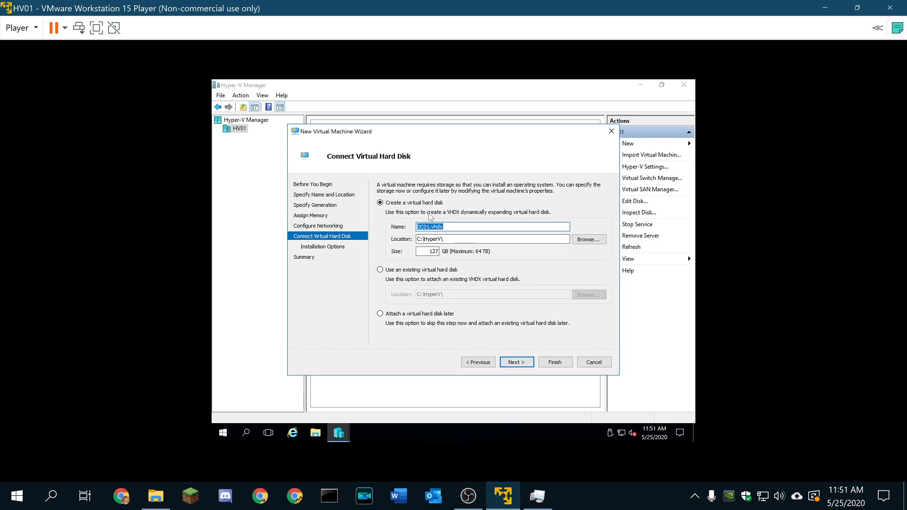
click(421, 250)
drag(428, 254, 457, 252)
text(6)
key(BackSpace)
key(BackSpace)
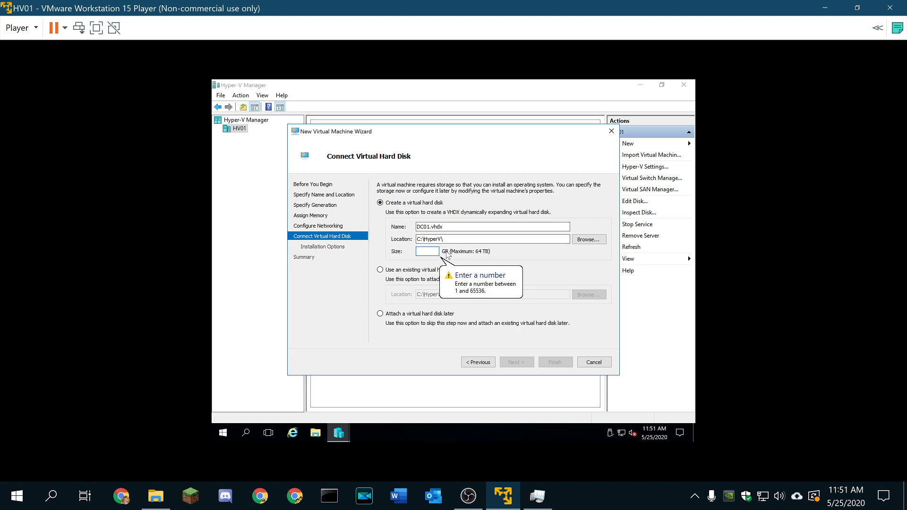
text(128)
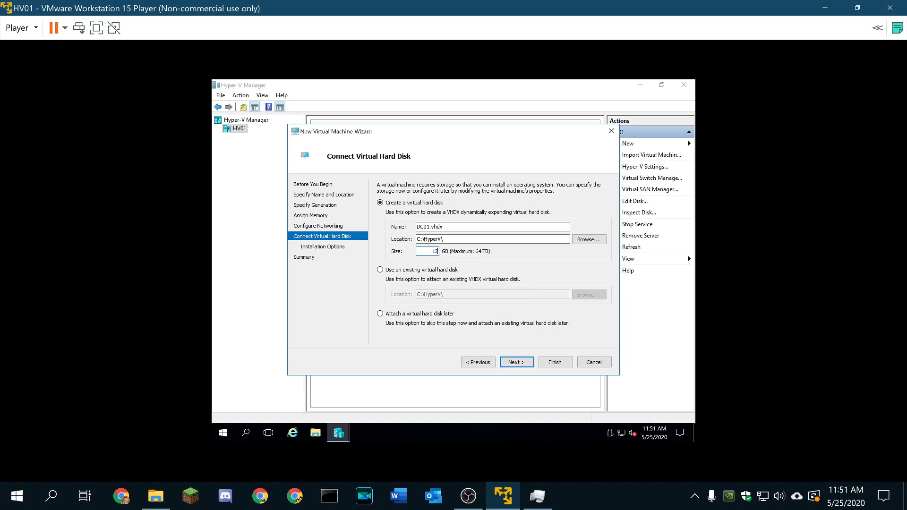
click(516, 362)
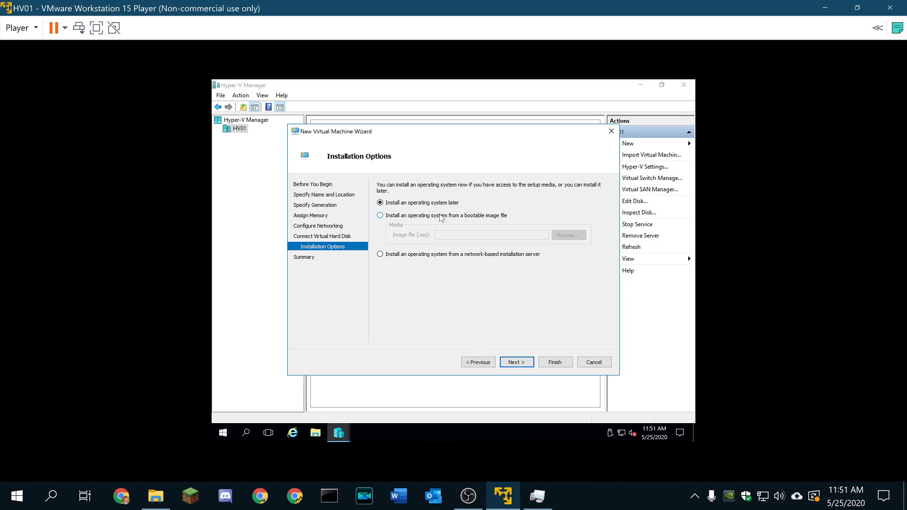
Step: Choose the Windows Server 2016 ISO on the Desktop as DC01's bootable install image
click(441, 216)
click(557, 236)
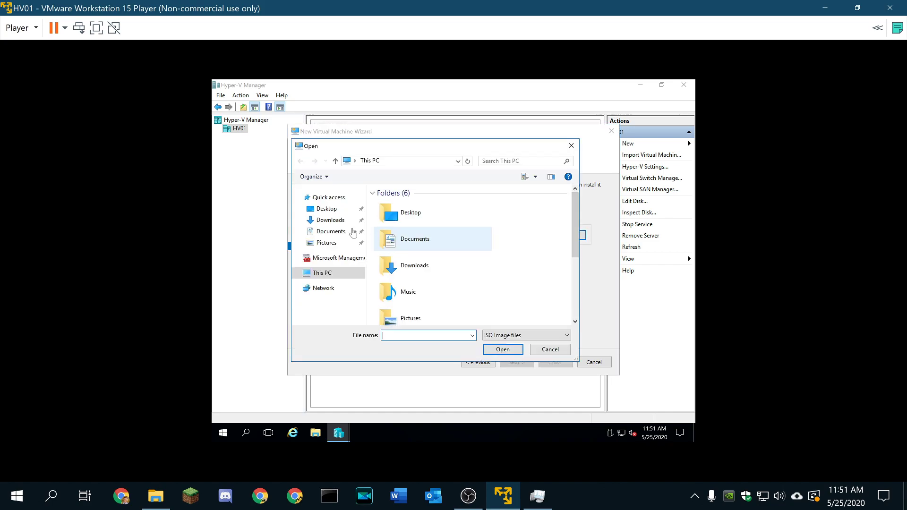
double_click(440, 213)
click(422, 207)
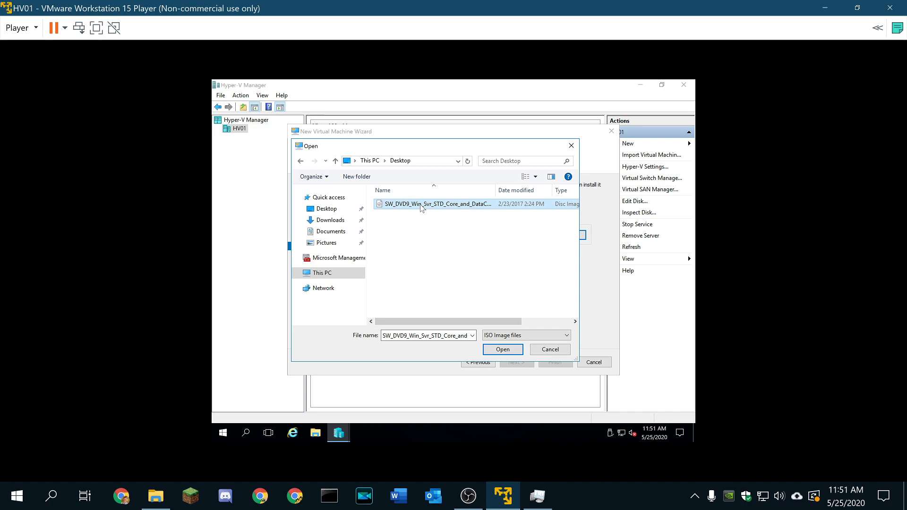
click(503, 350)
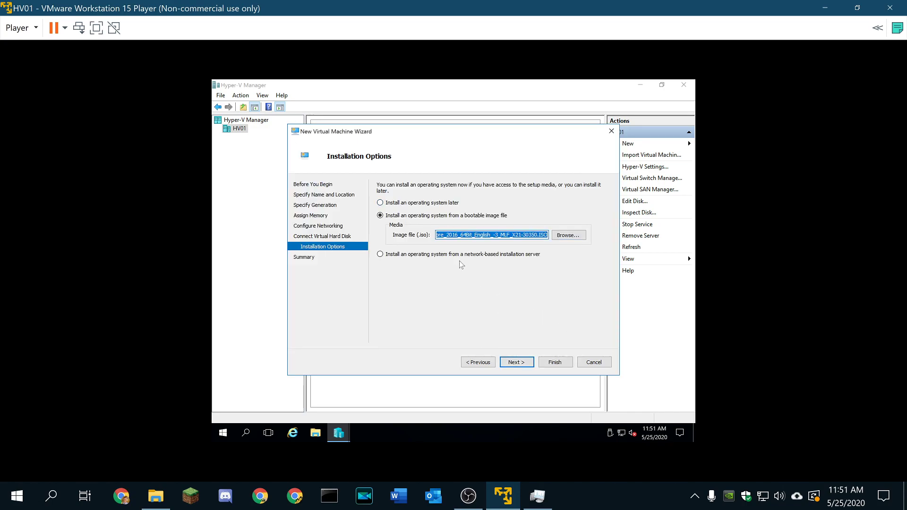
Step: Finish the New Virtual Machine wizard to create DC01
click(521, 364)
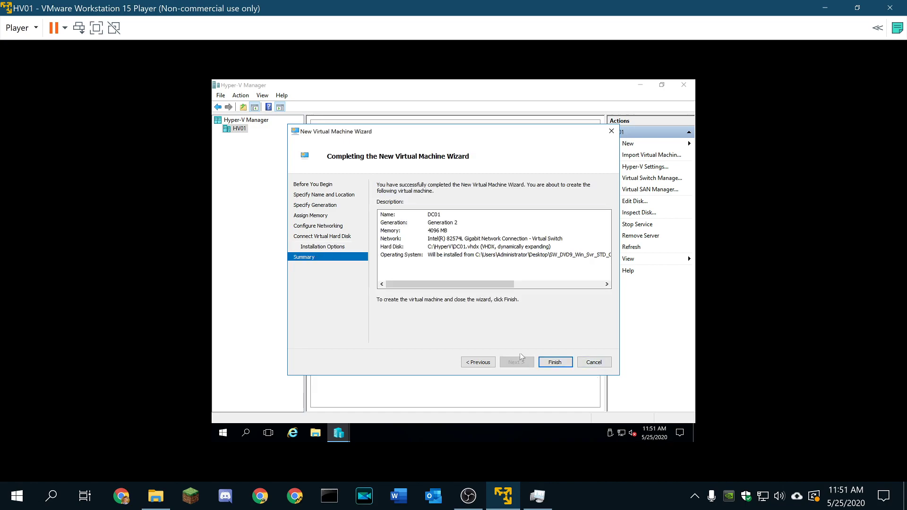
click(553, 362)
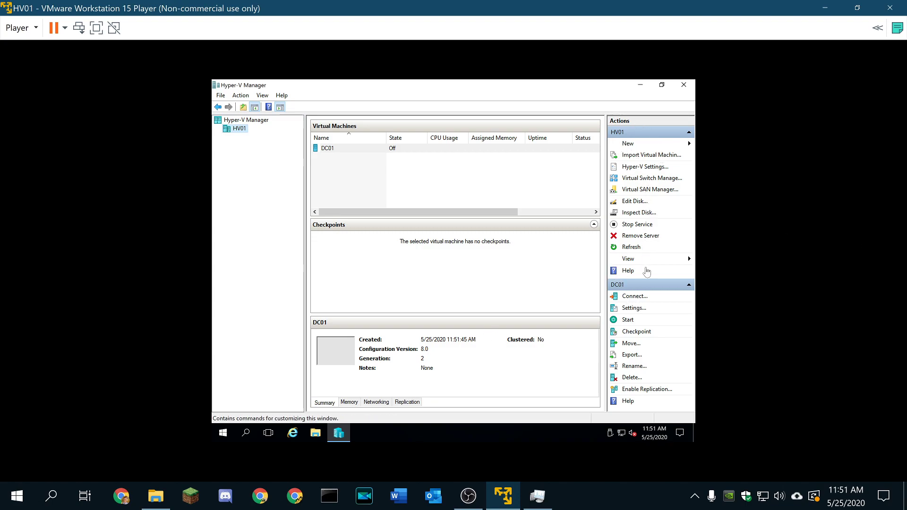
click(634, 307)
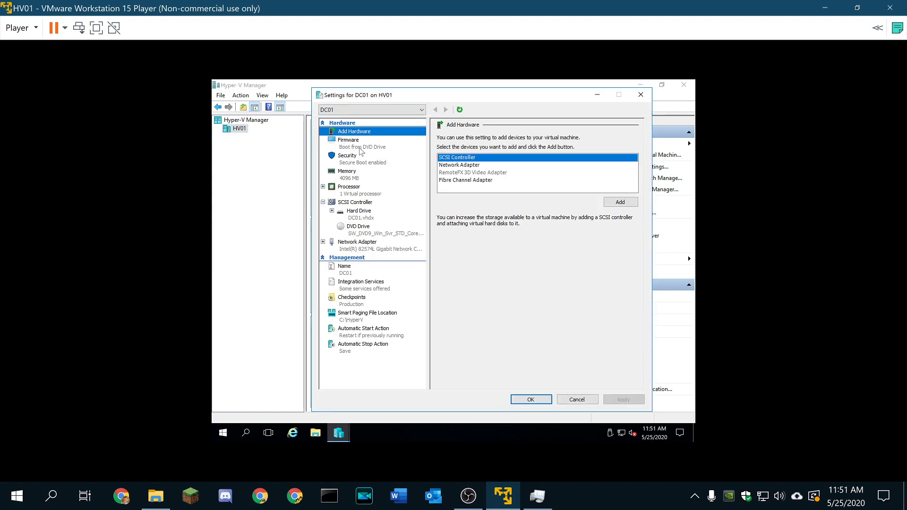
Step: Set DC01's Automatic Start Action to 'Always start this virtual machine automatically' and save
click(359, 176)
click(368, 194)
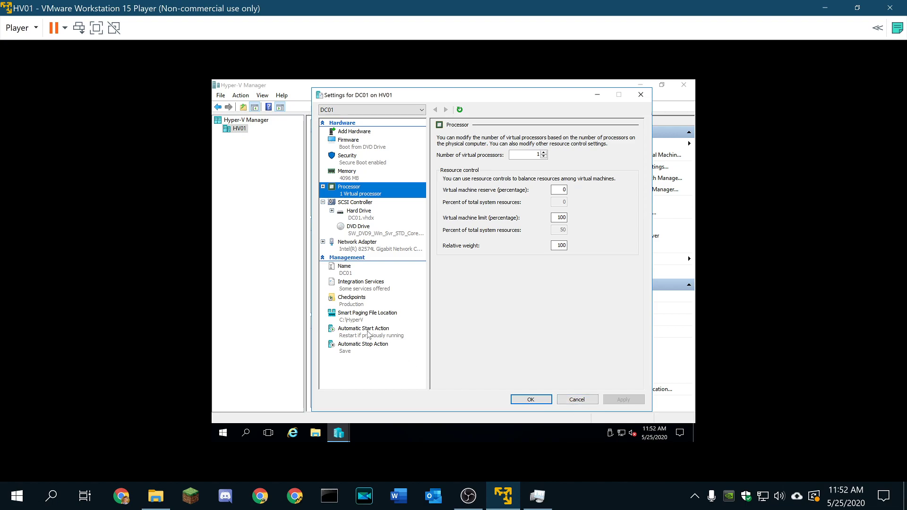
click(366, 331)
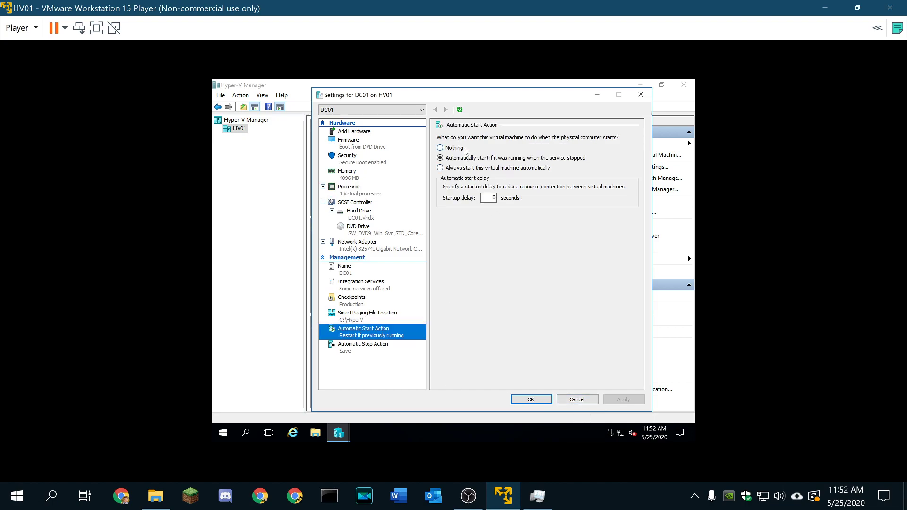
click(466, 169)
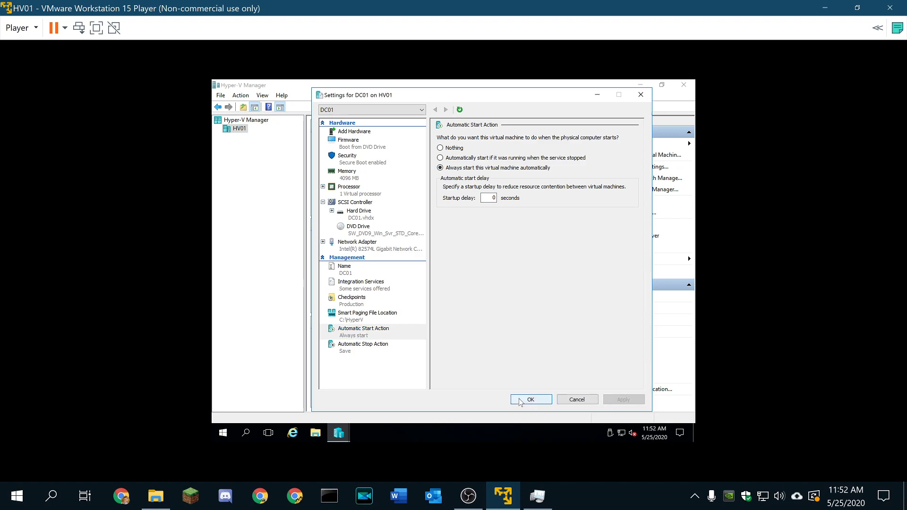
click(530, 400)
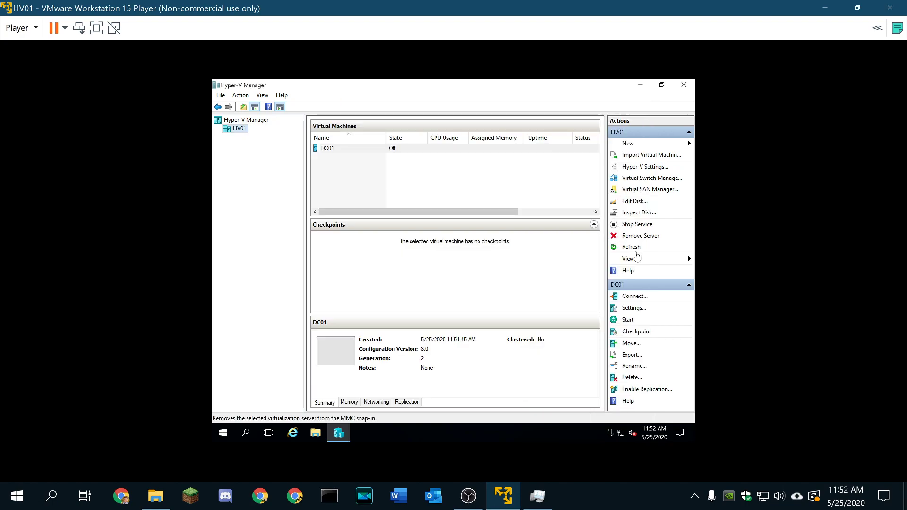
click(635, 297)
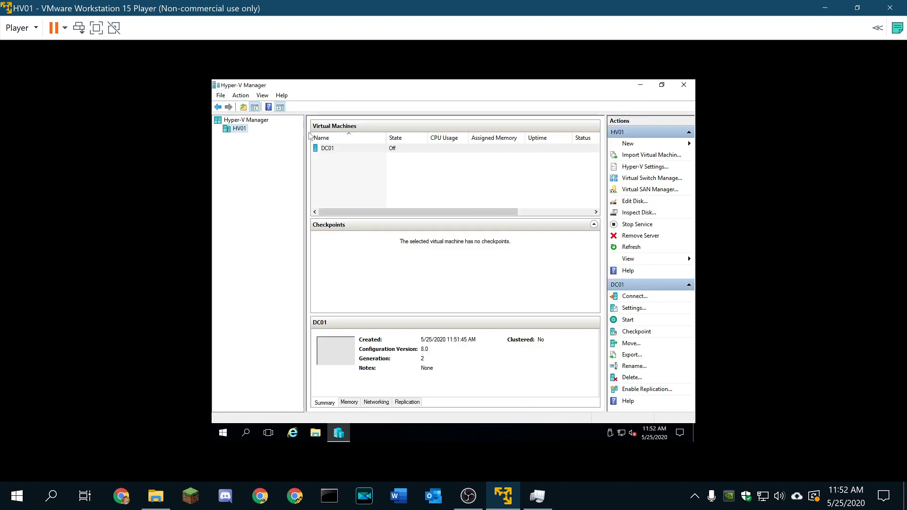
Step: Start DC01, boot it from the installation DVD, and minimize its console window
click(275, 146)
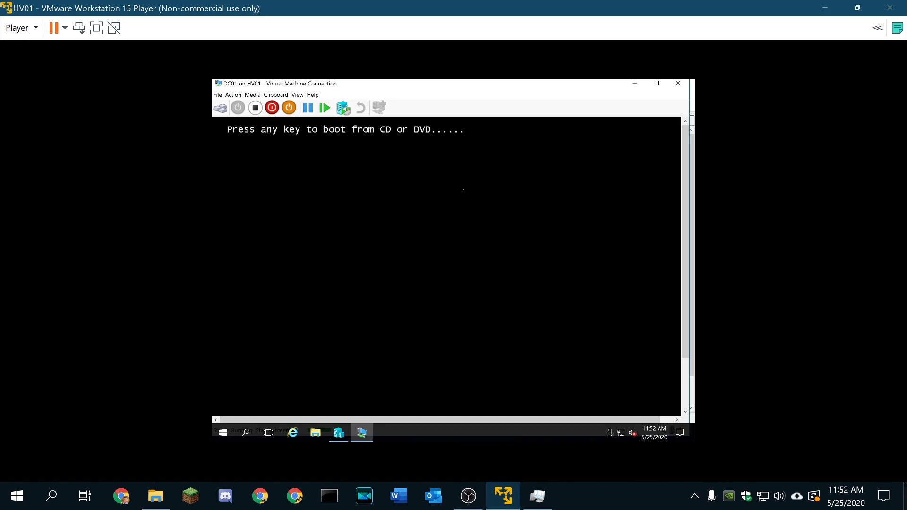
key(Return)
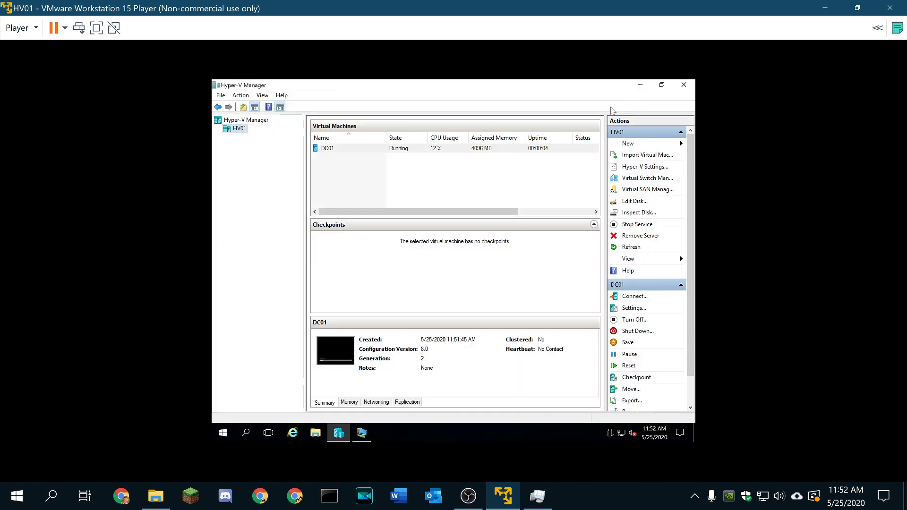
click(634, 84)
key(super)
key(super)
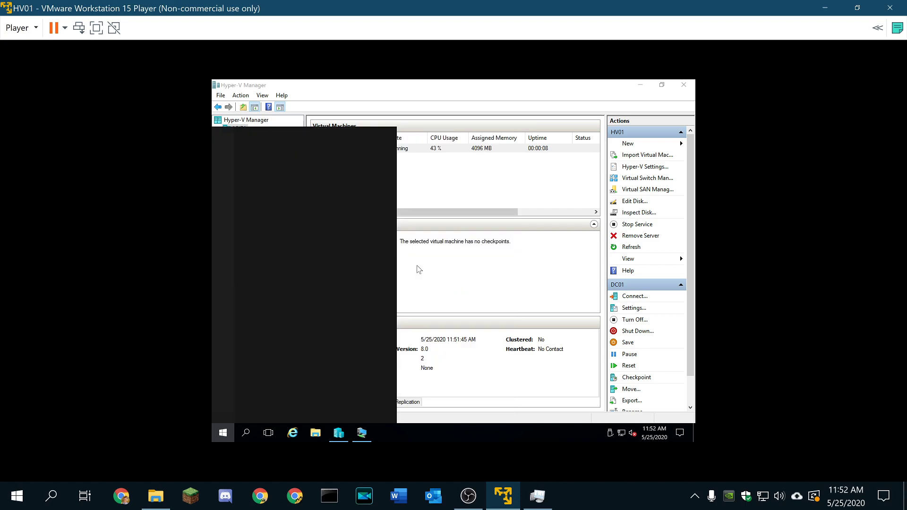
Step: Look for the Remote Desktop settings through Start search and the Windows Settings pages
text(remote)
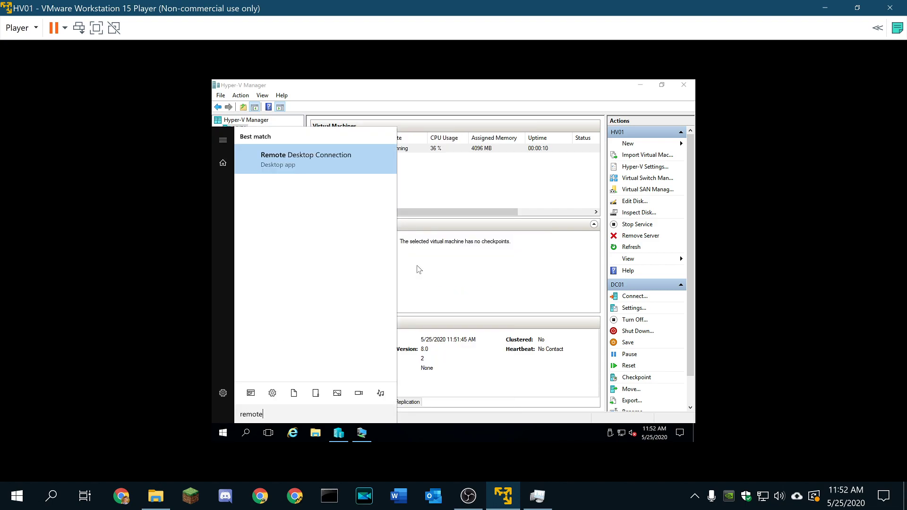
text( deskto)
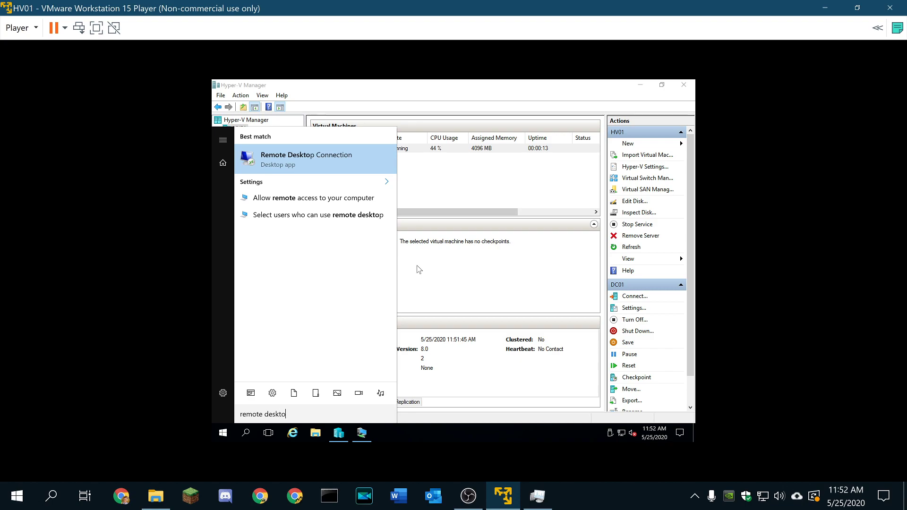
text(p d)
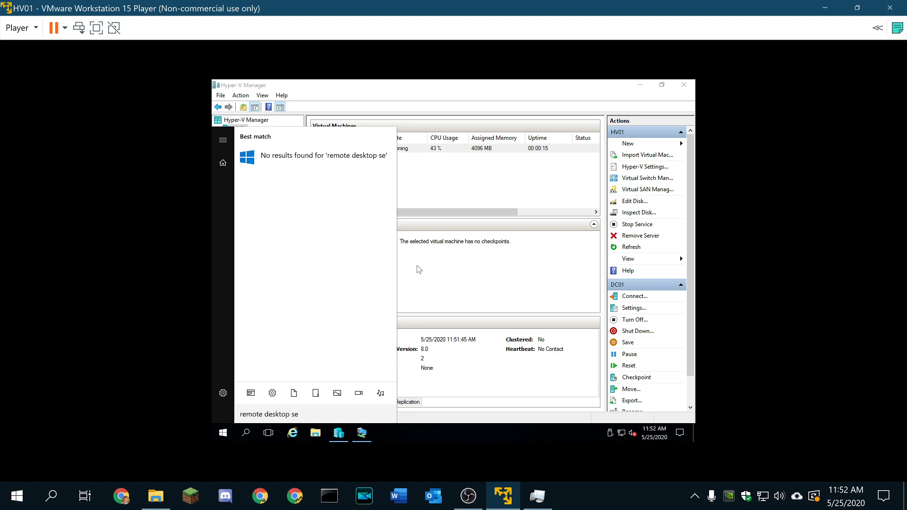
text(ettings)
key(Escape)
key(super+i)
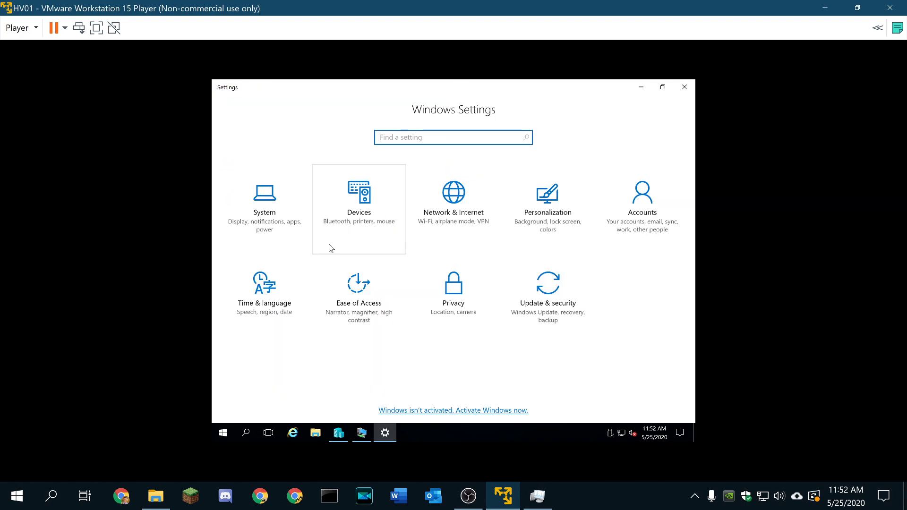
click(513, 298)
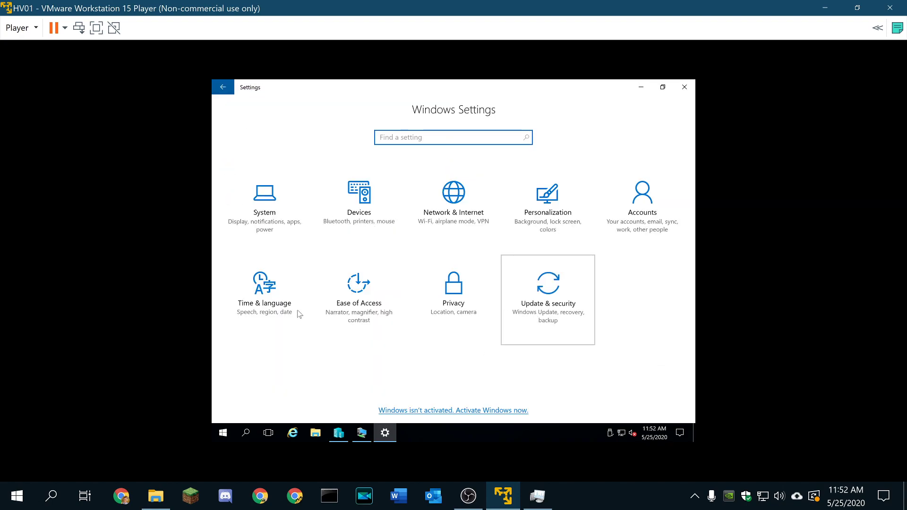
click(222, 87)
click(263, 208)
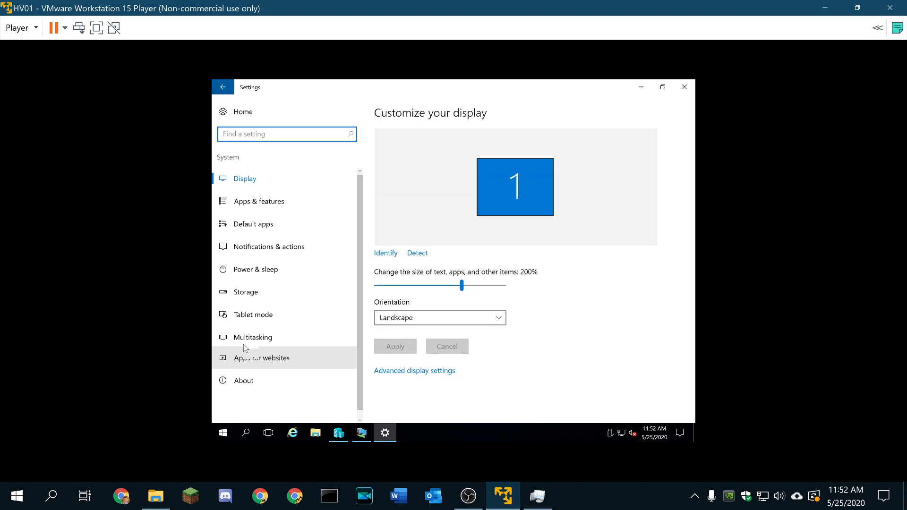
scroll(242, 331, down, 1)
click(218, 85)
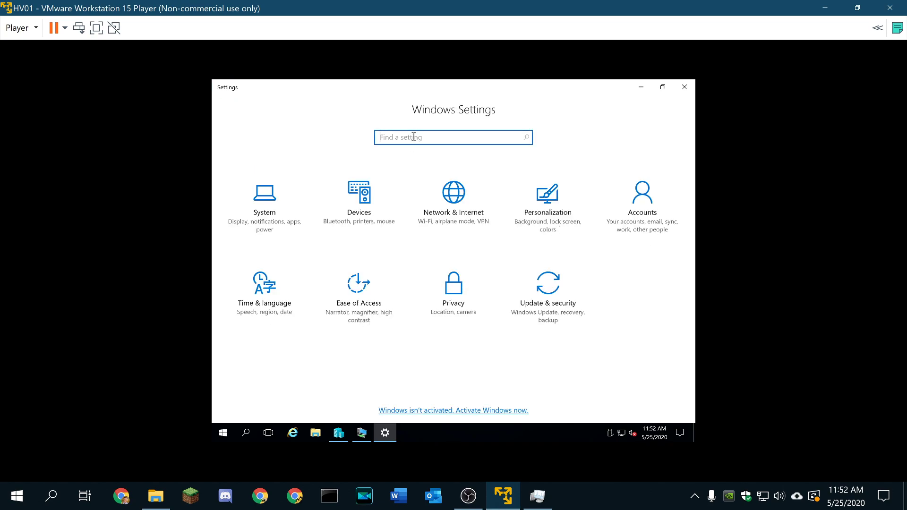
Step: Allow remote connections to HV01, accepting the Remote Desktop firewall exception notice
text(remote desk)
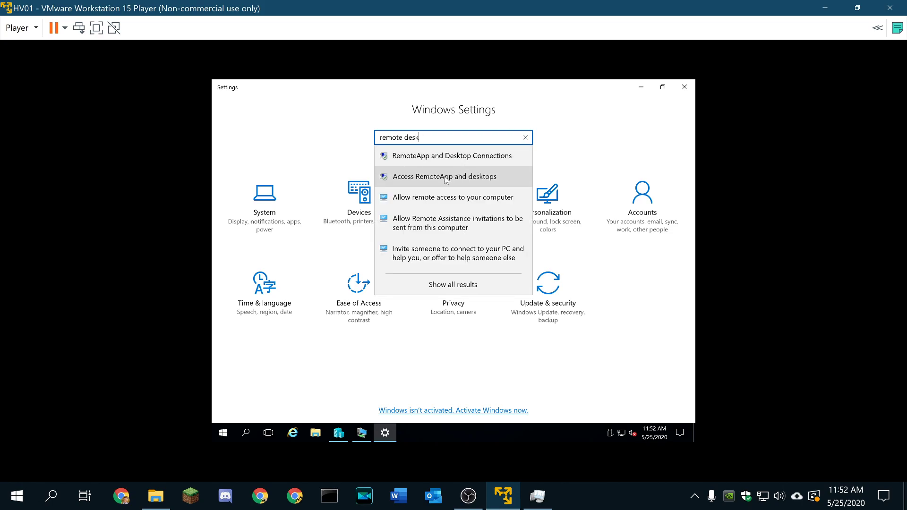
click(443, 204)
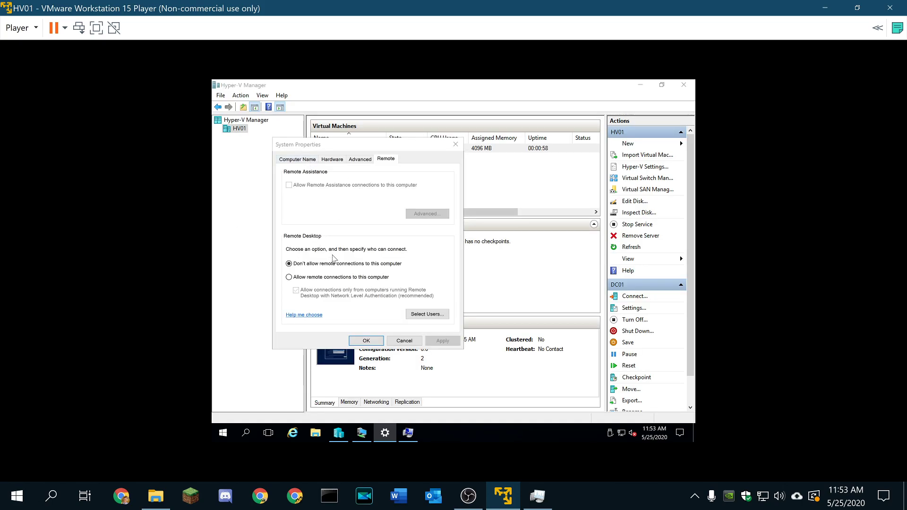
click(330, 277)
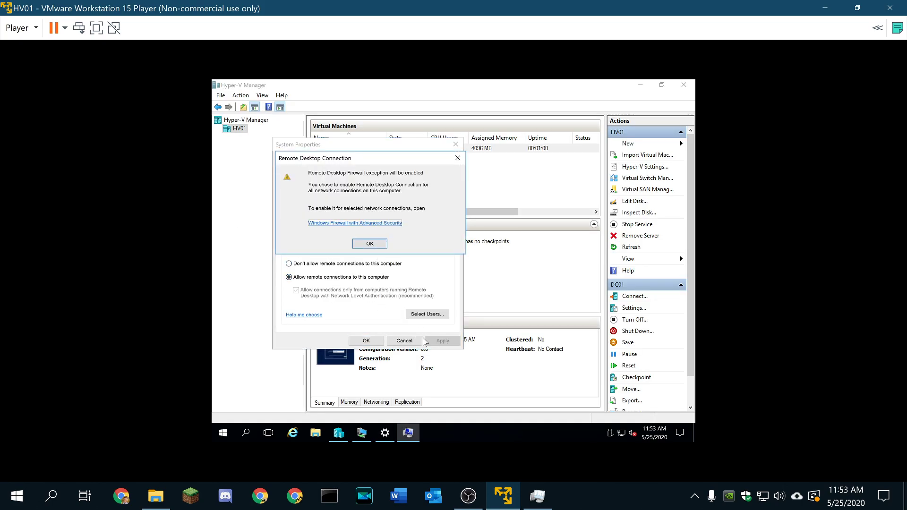
click(378, 242)
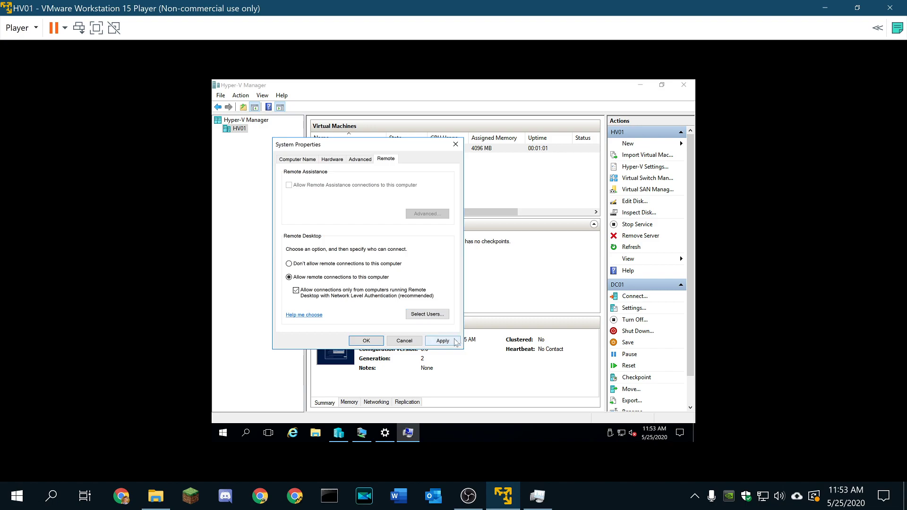
click(366, 340)
Step: Maximize DC01's console and start Windows Setup with the default language and keyboard
click(362, 433)
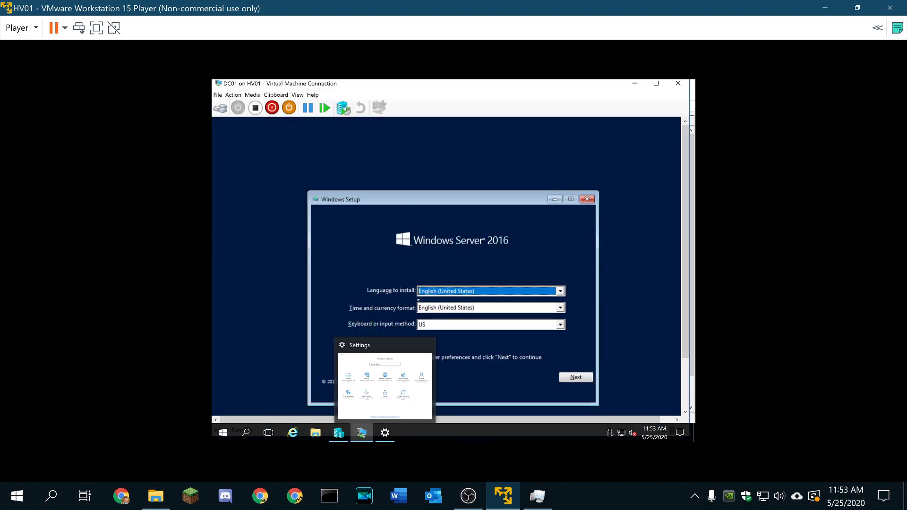
click(656, 83)
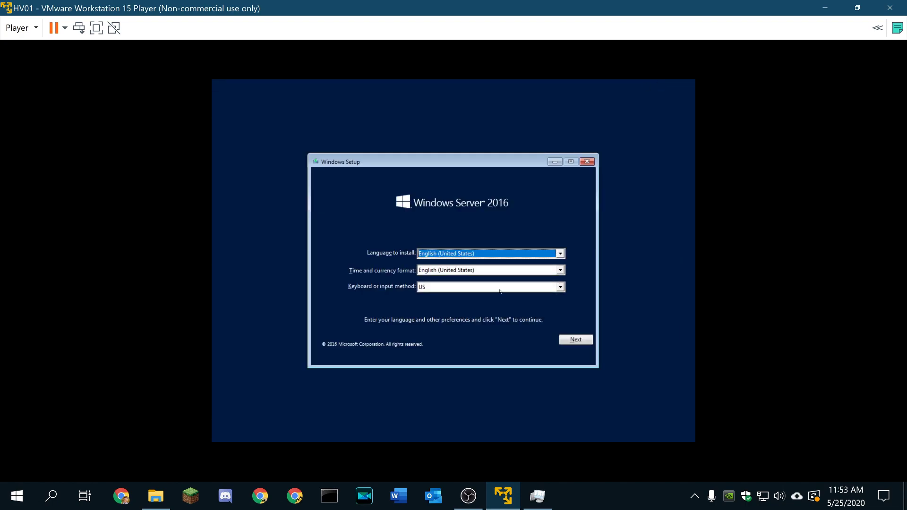
click(581, 341)
key(Return)
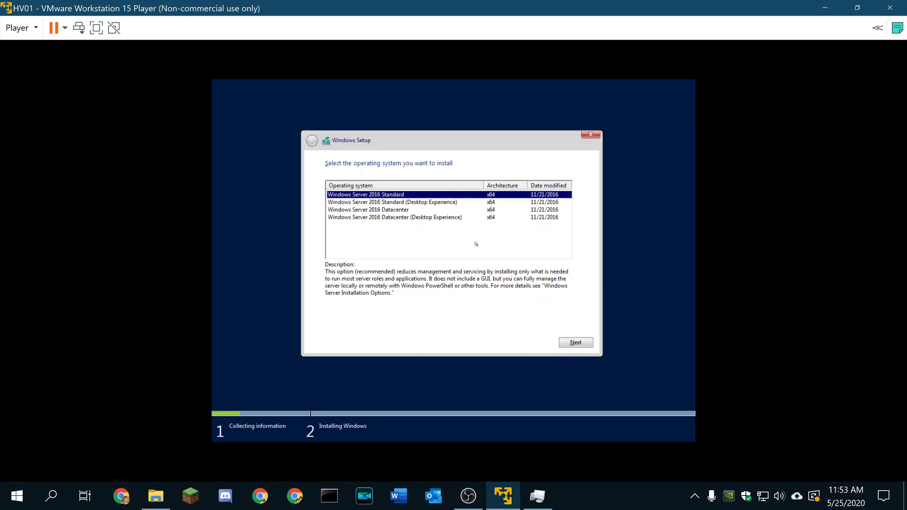
Step: Choose Server 2016 Standard (Desktop Experience), accept the license, and custom-install onto Drive 0
click(399, 202)
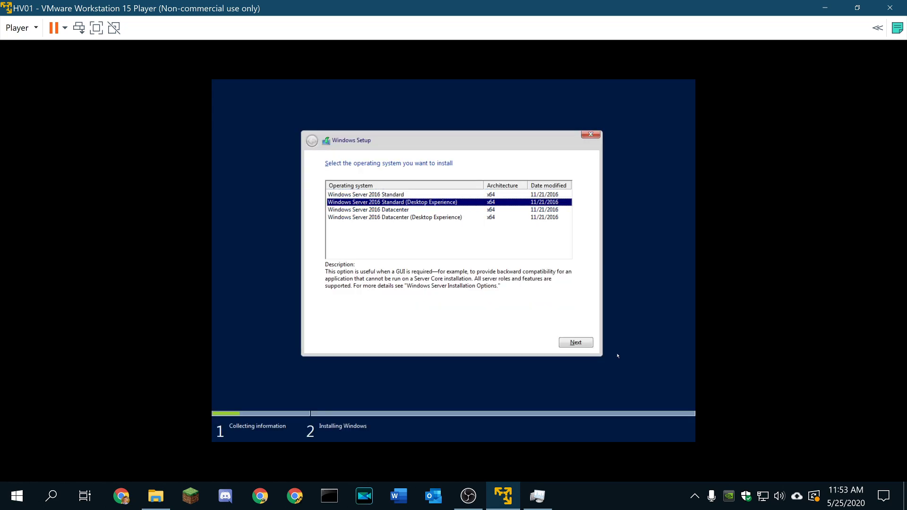
click(585, 344)
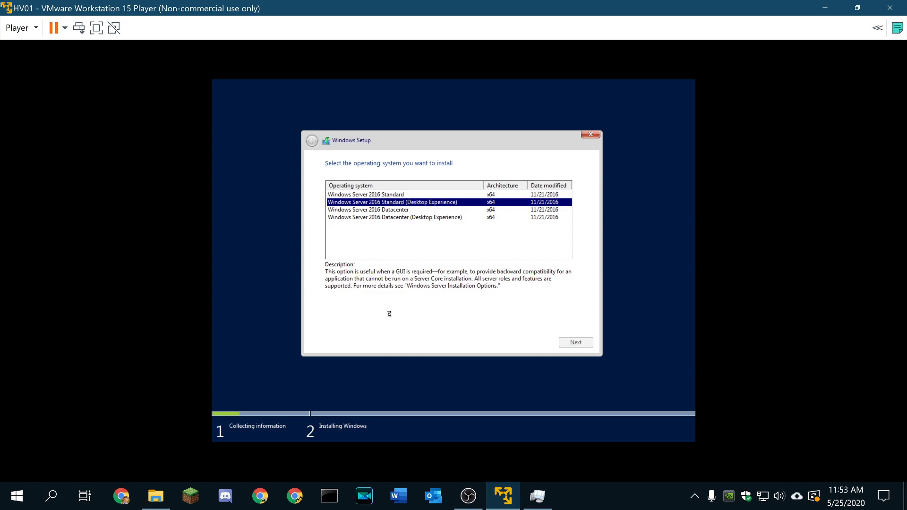
click(382, 319)
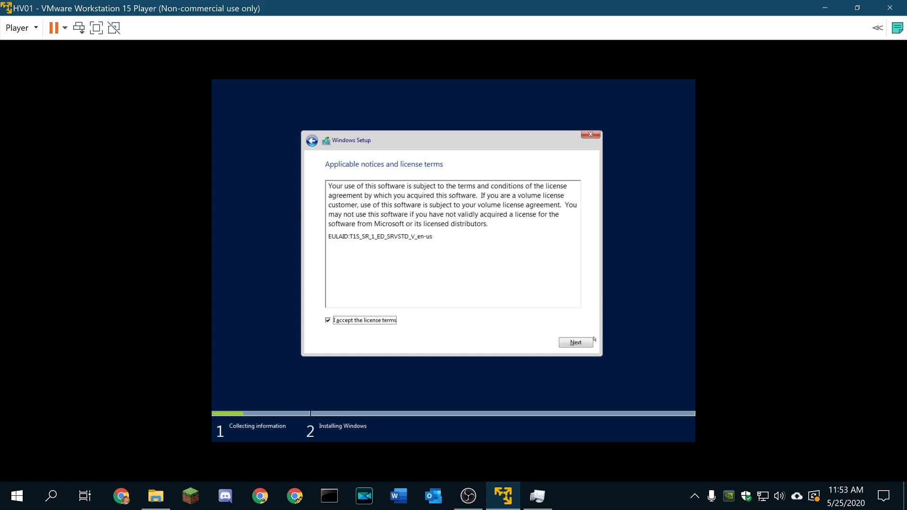
click(573, 344)
click(427, 249)
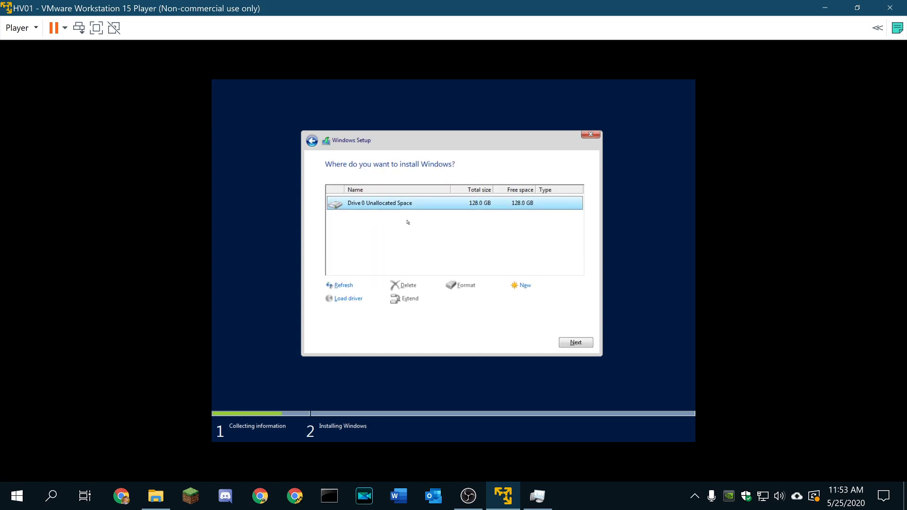
click(567, 343)
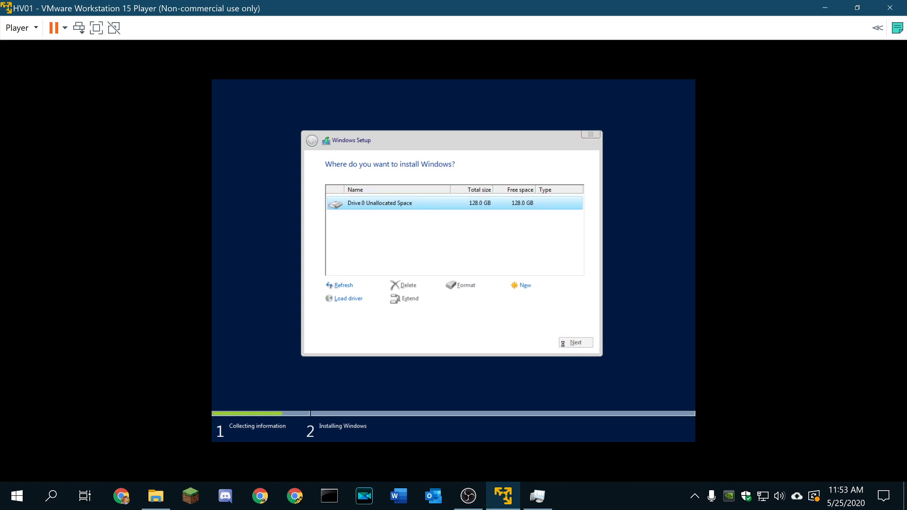